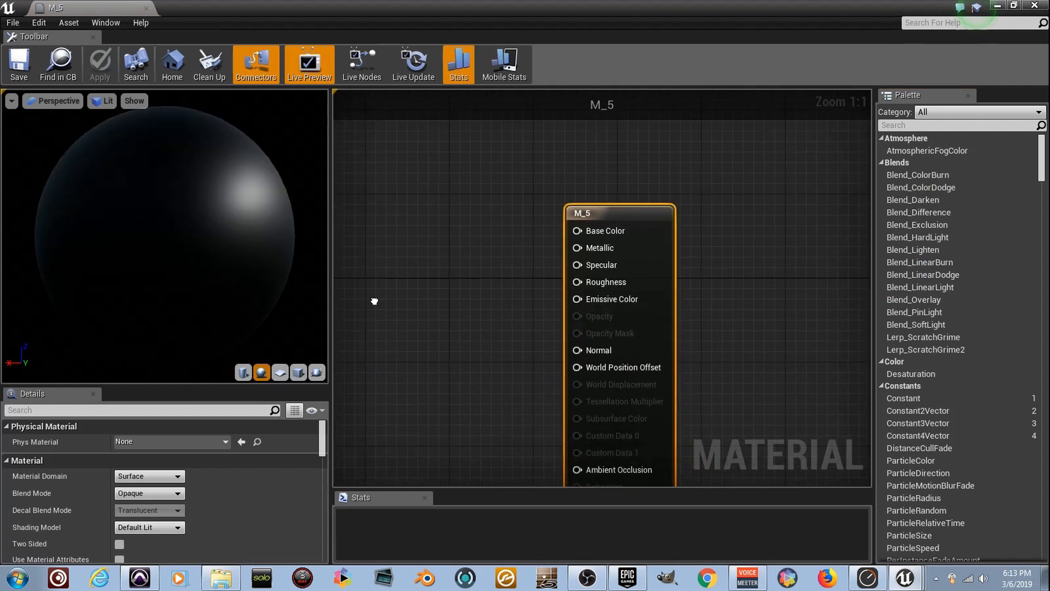
Step: Show the material on a cube in the preview, with its top face in view
{"action": "left_click", "coordinate": [244, 372]}
{"action": "left_click", "coordinate": [298, 372]}
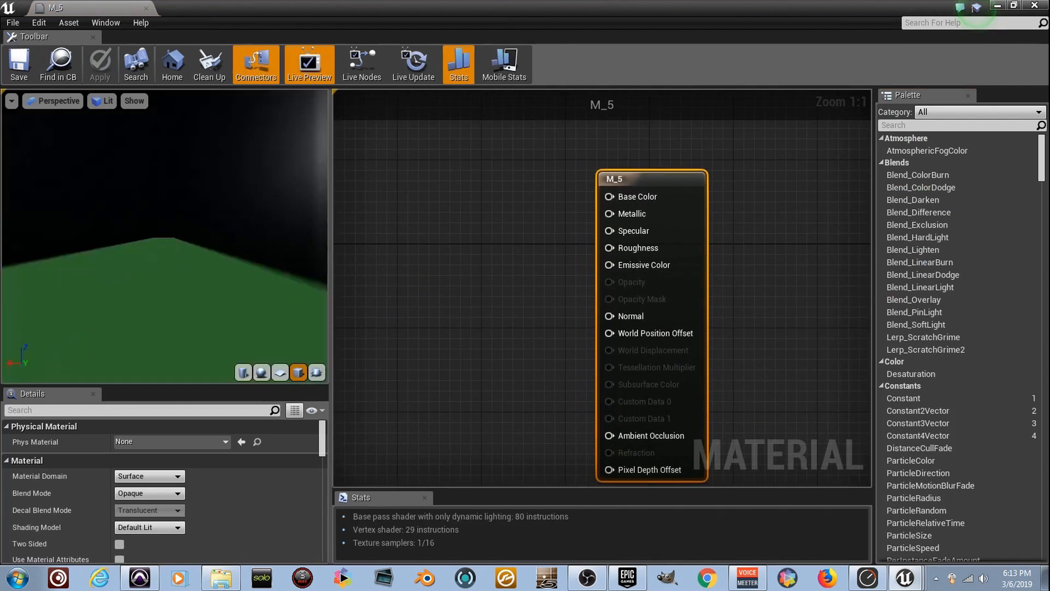
{"action": "left_click_drag", "start_coordinate": [256, 295], "coordinate": [230, 267]}
{"action": "scroll", "coordinate": [541, 209], "scroll_direction": "up", "scroll_amount": 4}
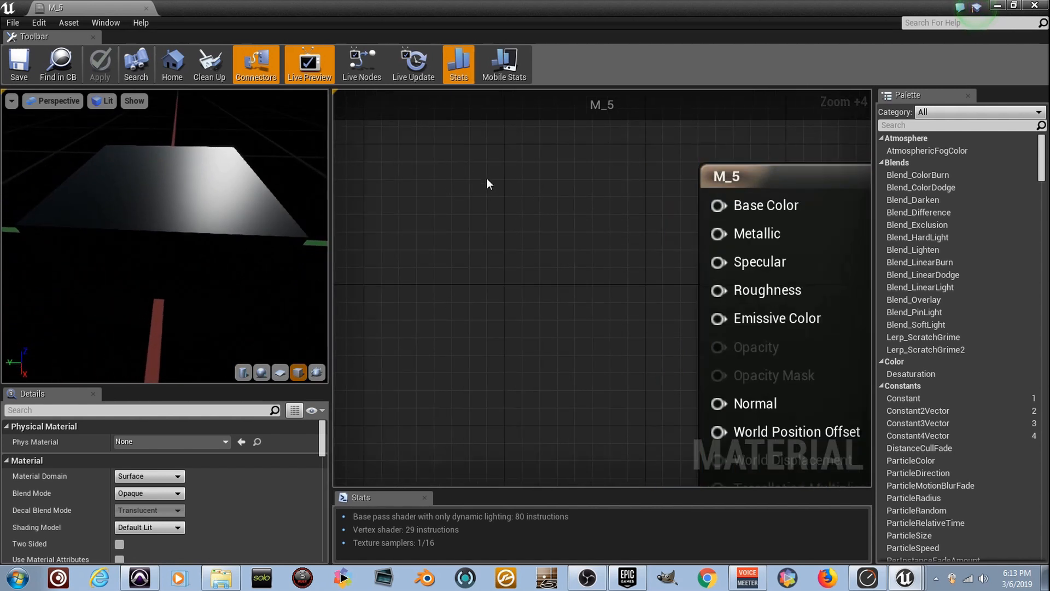
Step: Add a Constant node, connect it to Base Color and set its value to 1
{"action": "left_click", "coordinate": [502, 192]}
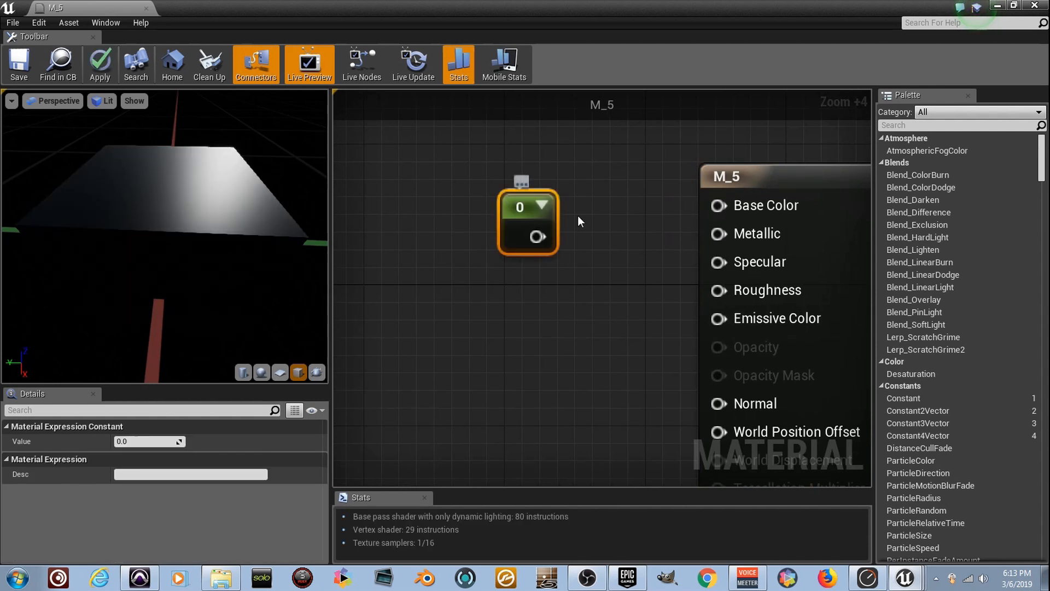
{"action": "left_click_drag", "start_coordinate": [536, 237], "coordinate": [721, 207]}
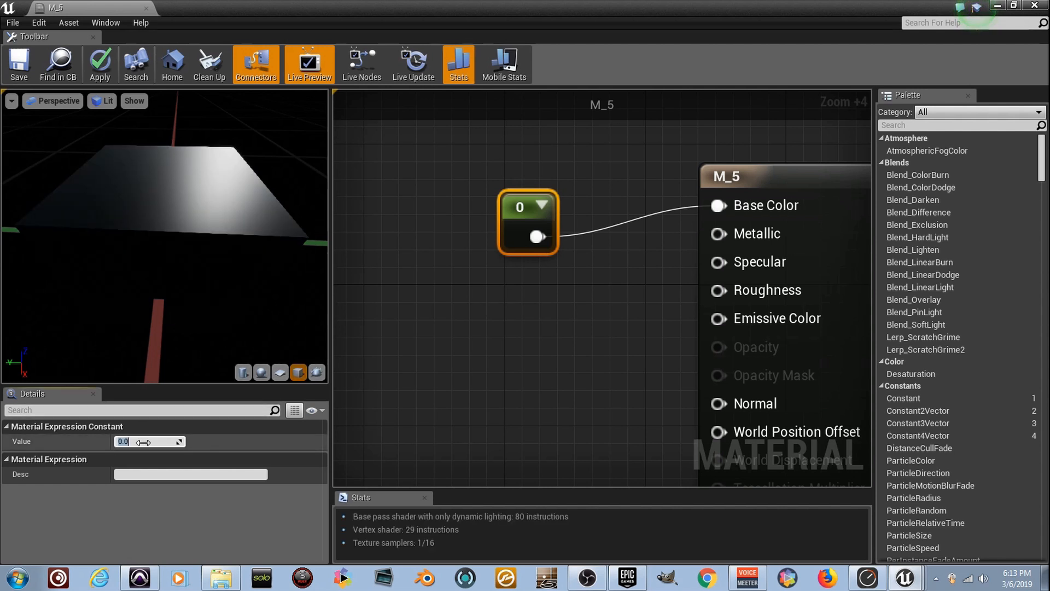
{"action": "type", "text": "1"}
{"action": "key", "text": "Return"}
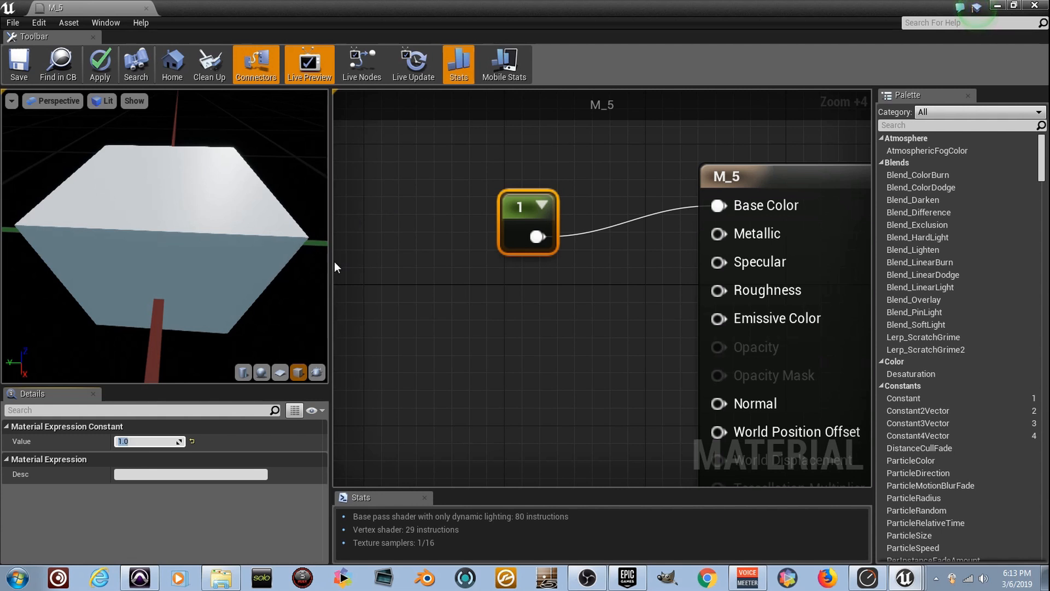
Step: Replace the Constant with a Constant2Vector connected to Base Color, with its R value set to 1
{"action": "right_click_drag", "start_coordinate": [501, 270], "coordinate": [498, 299]}
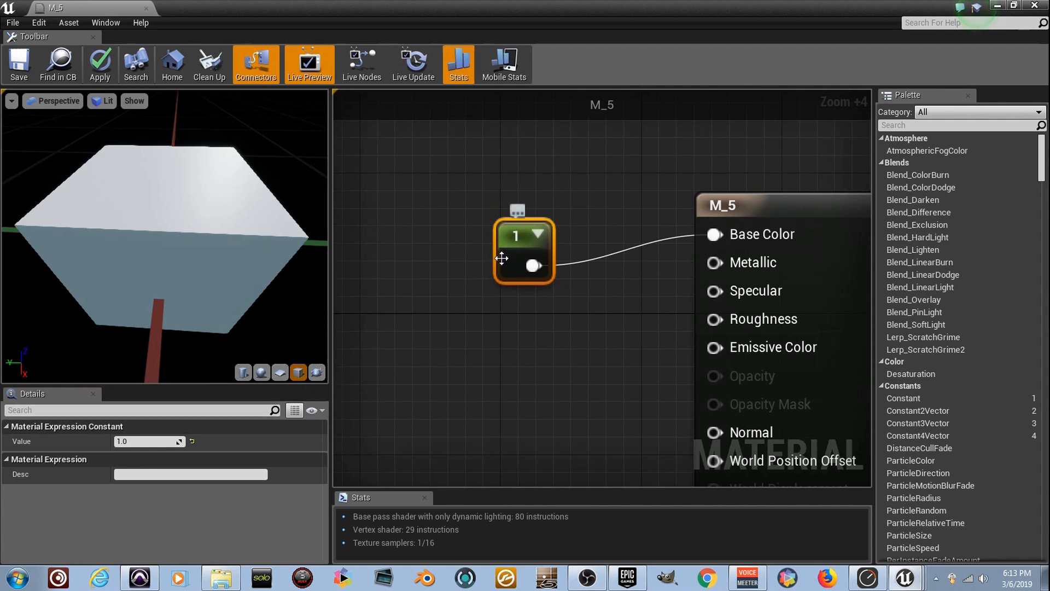
{"action": "key", "text": "Delete"}
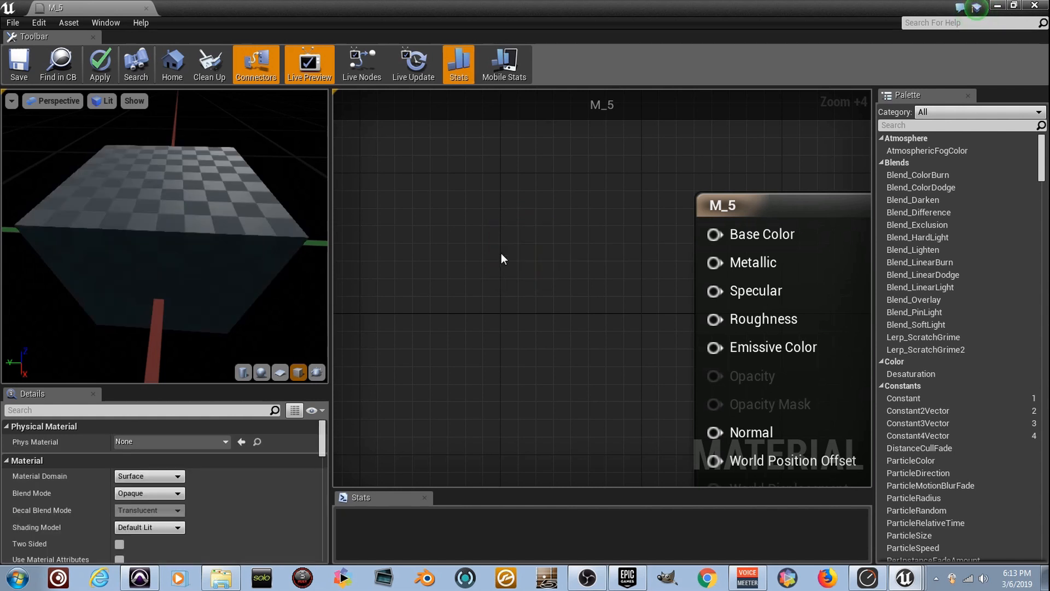
{"action": "left_click", "coordinate": [470, 223]}
{"action": "left_click_drag", "start_coordinate": [518, 268], "coordinate": [711, 234]}
{"action": "left_click", "coordinate": [159, 442]}
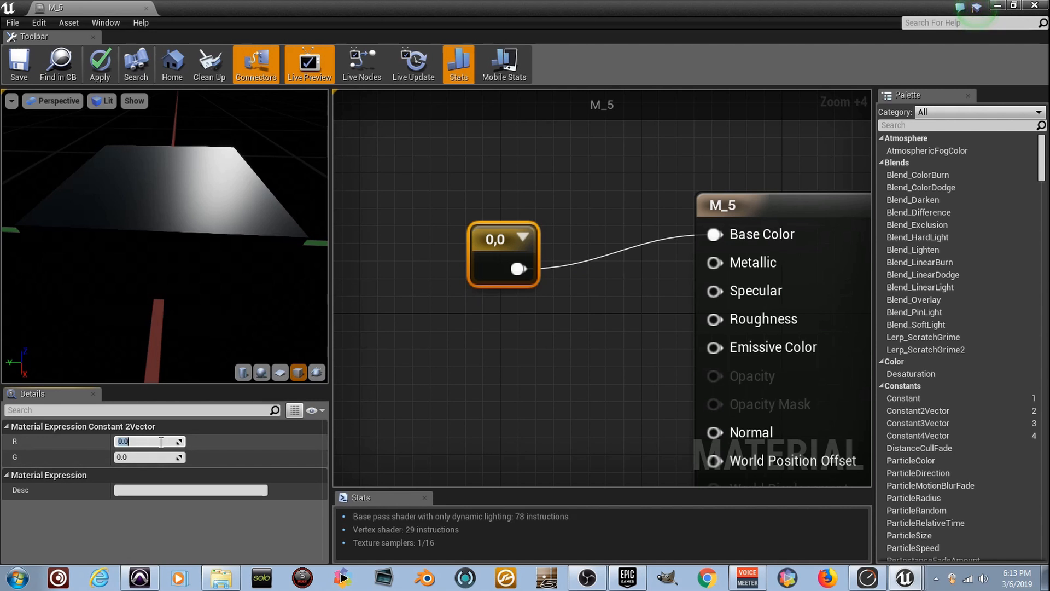
{"action": "type", "text": "1"}
{"action": "key", "text": "Return"}
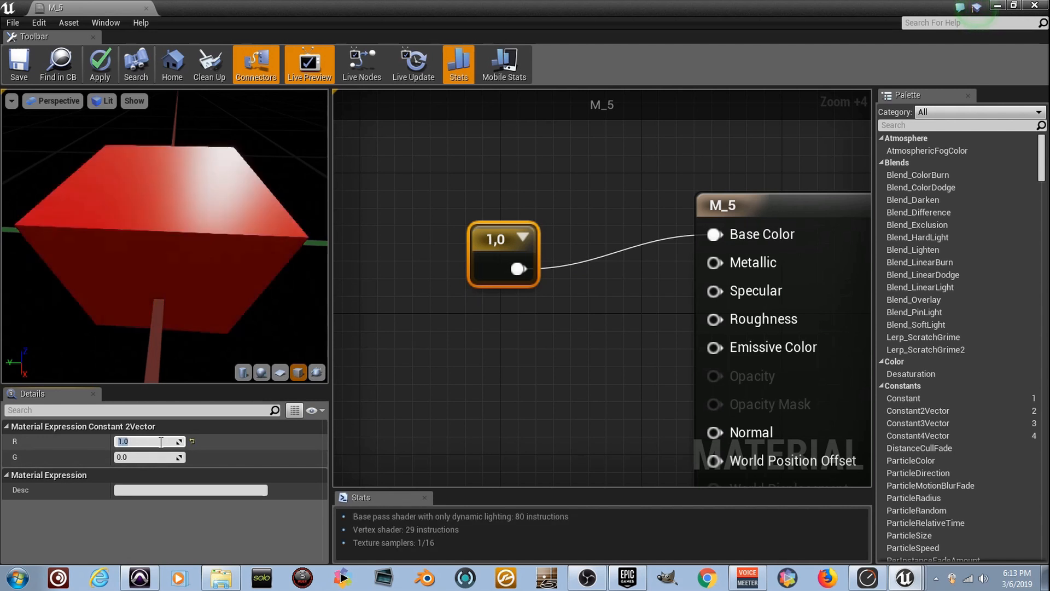
Step: Try G values of 1 and 0.2 on the Constant2Vector
{"action": "key", "text": "Tab"}
{"action": "type", "text": "1"}
{"action": "key", "text": "Return"}
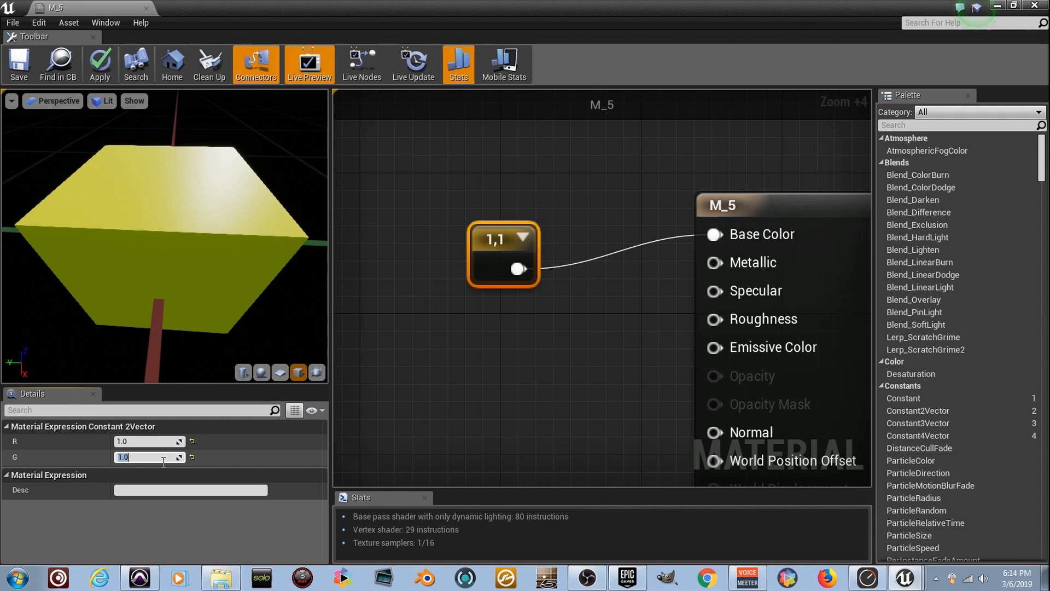
{"action": "type", "text": "0.2"}
{"action": "key", "text": "Return"}
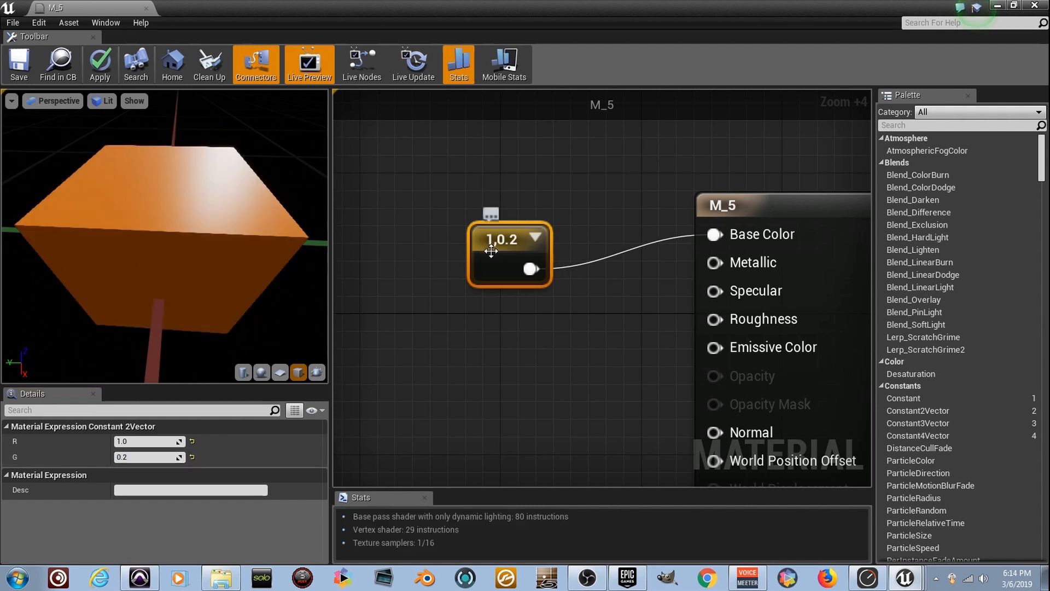
Step: Replace the Constant2Vector with a Constant3Vector node connected to Base Color
{"action": "key", "text": "Delete"}
{"action": "left_click", "coordinate": [475, 222]}
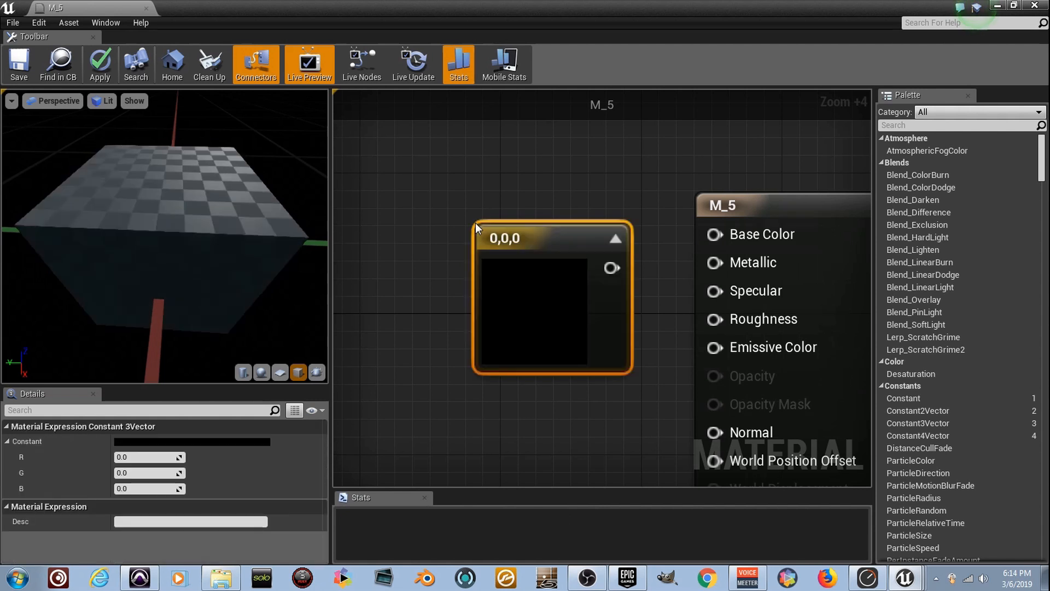
{"action": "left_click_drag", "start_coordinate": [542, 234], "coordinate": [715, 236]}
{"action": "right_click", "coordinate": [481, 233]}
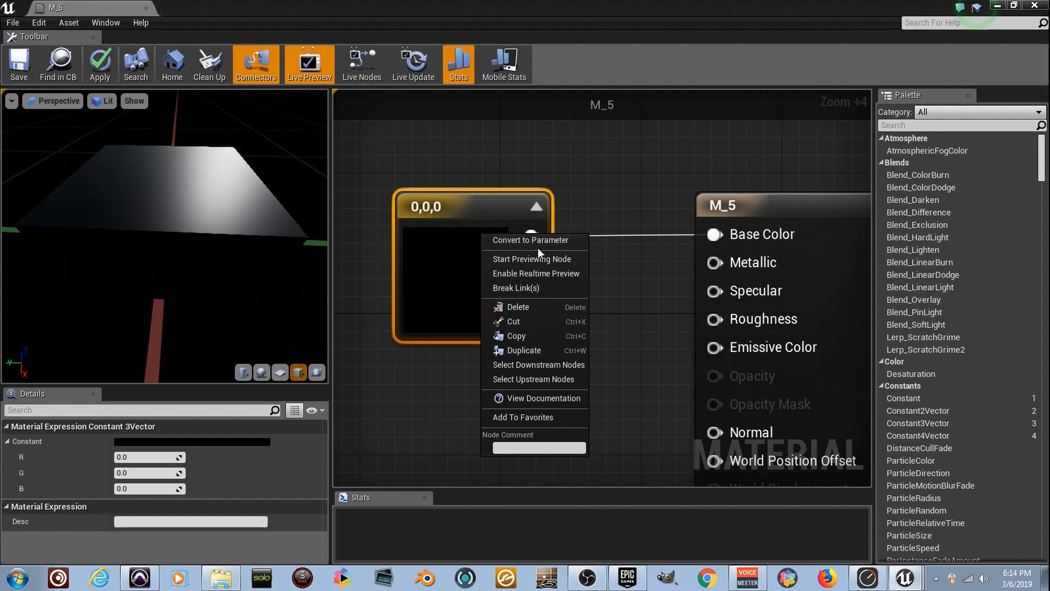
{"action": "left_click", "coordinate": [465, 274]}
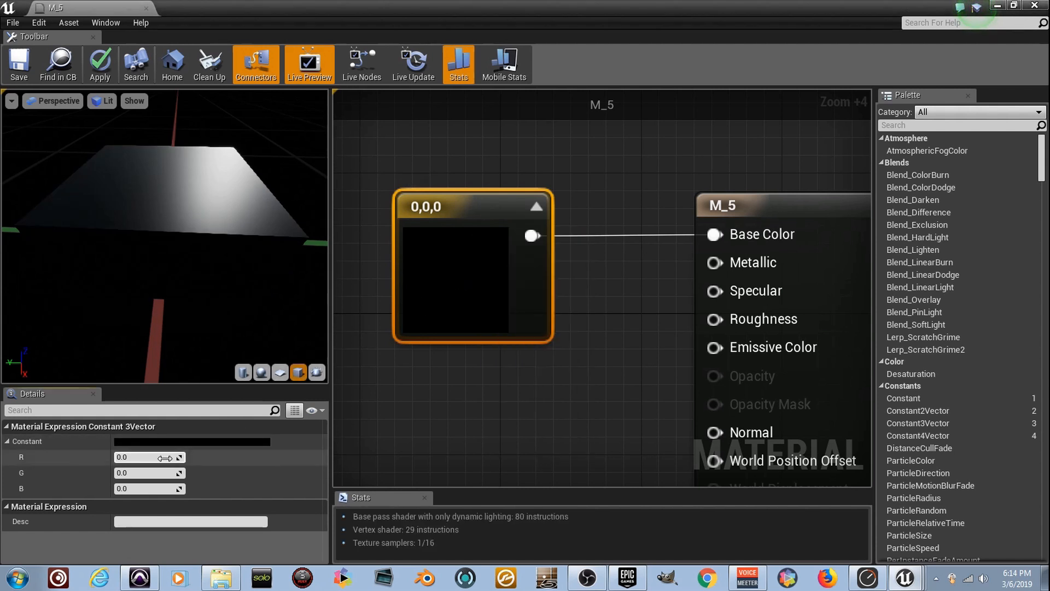
Step: Set the R, G and B values of the Constant3Vector to 1
{"action": "left_click", "coordinate": [164, 457]}
{"action": "type", "text": "1"}
{"action": "key", "text": "Tab"}
{"action": "type", "text": "1"}
{"action": "key", "text": "Tab"}
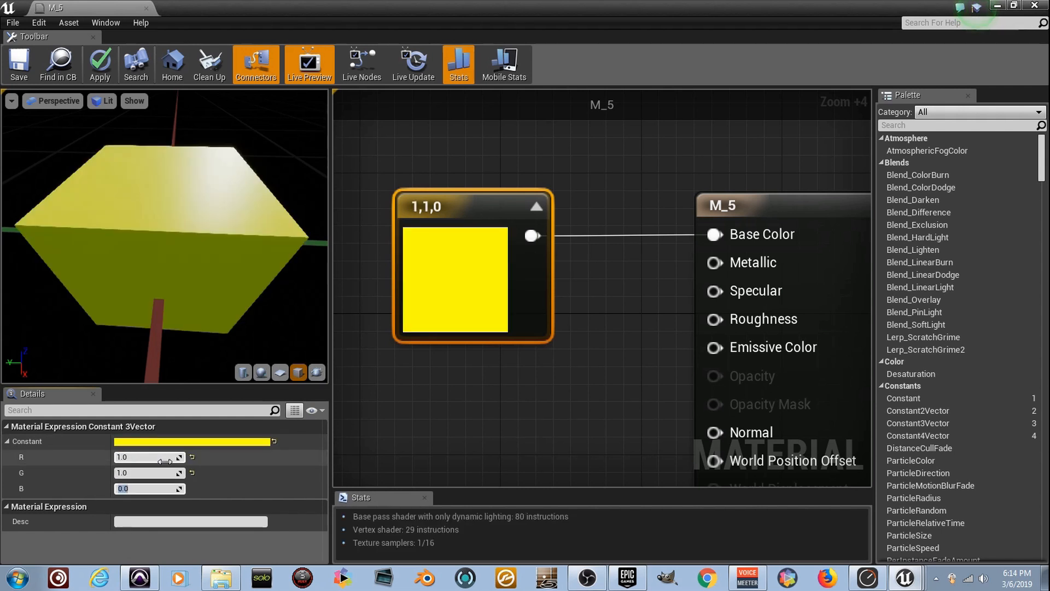
{"action": "type", "text": "1"}
{"action": "key", "text": "Return"}
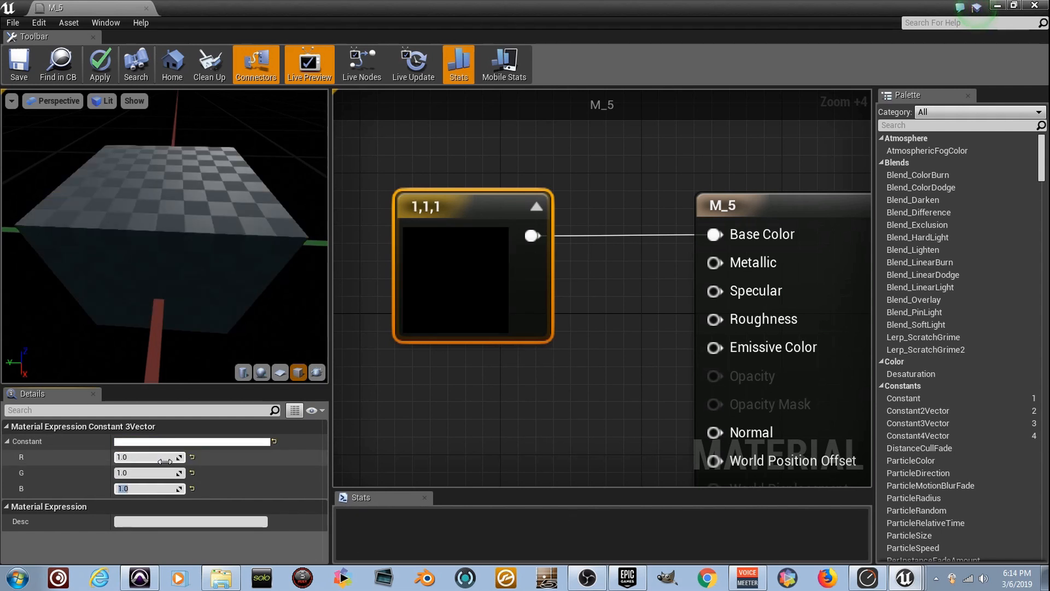
Step: Set the G value of the Constant3Vector to 0
{"action": "left_click", "coordinate": [161, 473]}
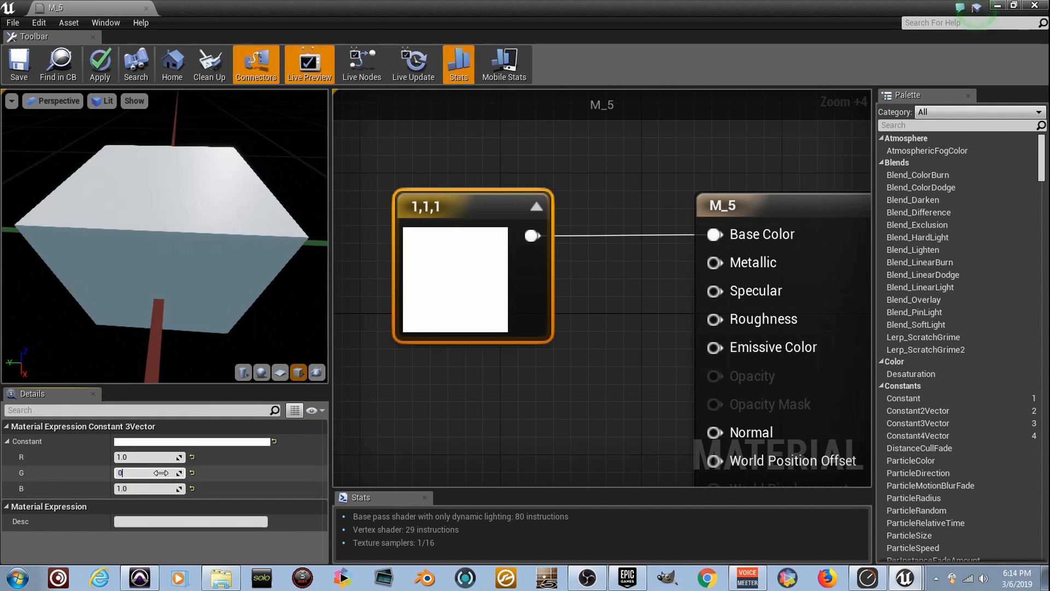
{"action": "type", "text": "0"}
{"action": "key", "text": "Return"}
Step: Set the Constant3Vector's R to 200 and G to 1, and also connect it to Emissive Color
{"action": "left_click", "coordinate": [158, 458]}
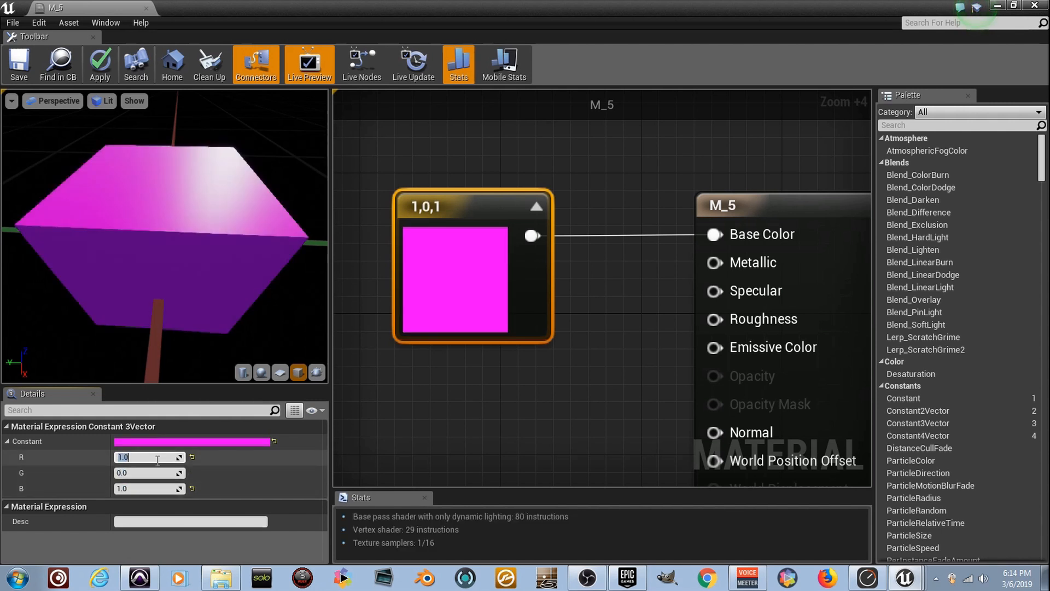
{"action": "key", "text": "Tab"}
{"action": "type", "text": "1"}
{"action": "key", "text": "Tab"}
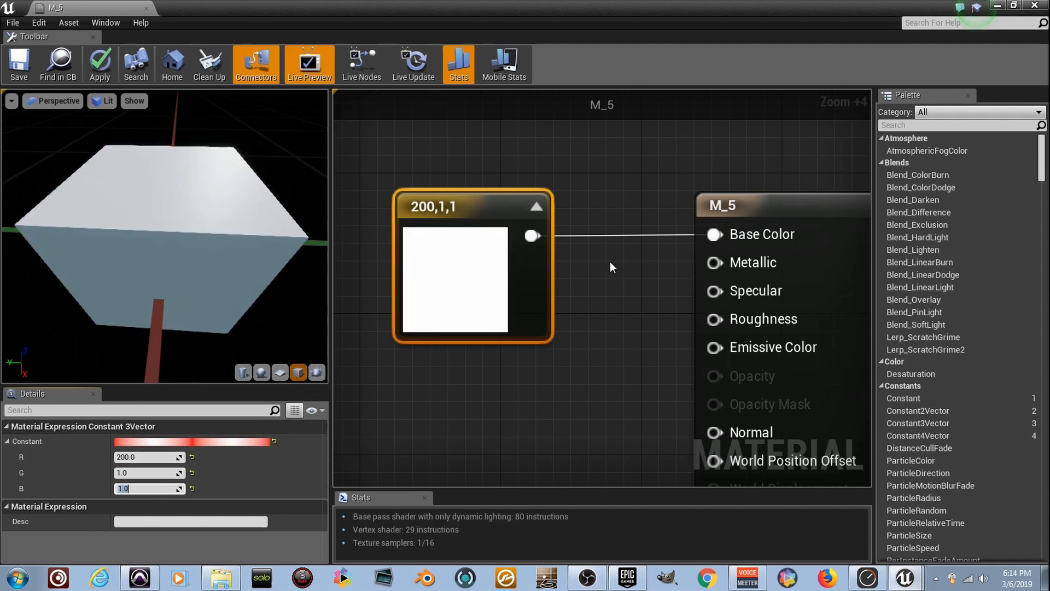
{"action": "right_click_drag", "start_coordinate": [569, 264], "coordinate": [544, 231]}
{"action": "left_click_drag", "start_coordinate": [513, 205], "coordinate": [690, 316]}
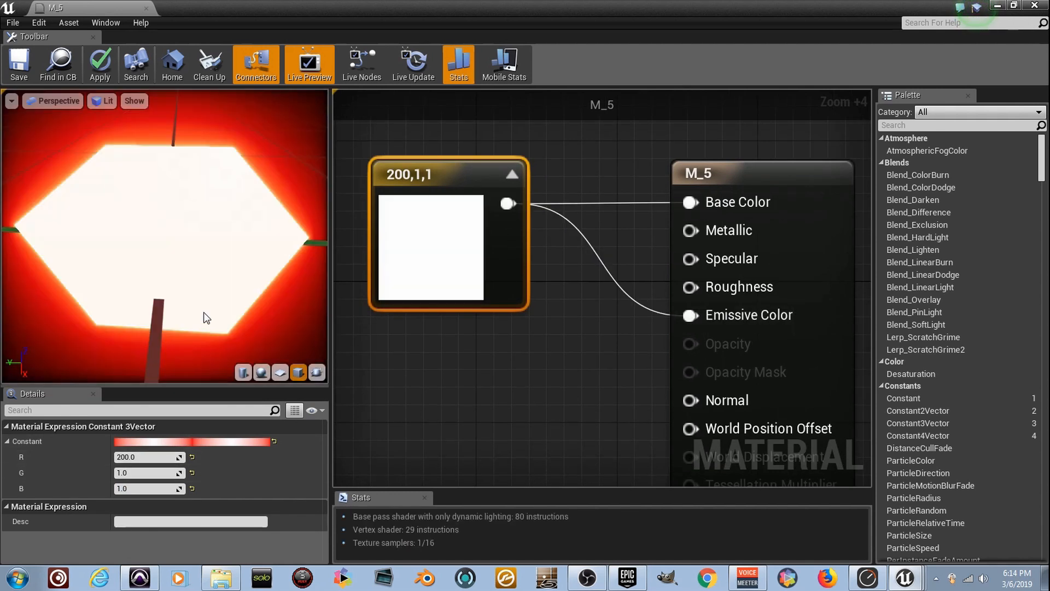
{"action": "left_click_drag", "start_coordinate": [193, 304], "coordinate": [142, 309]}
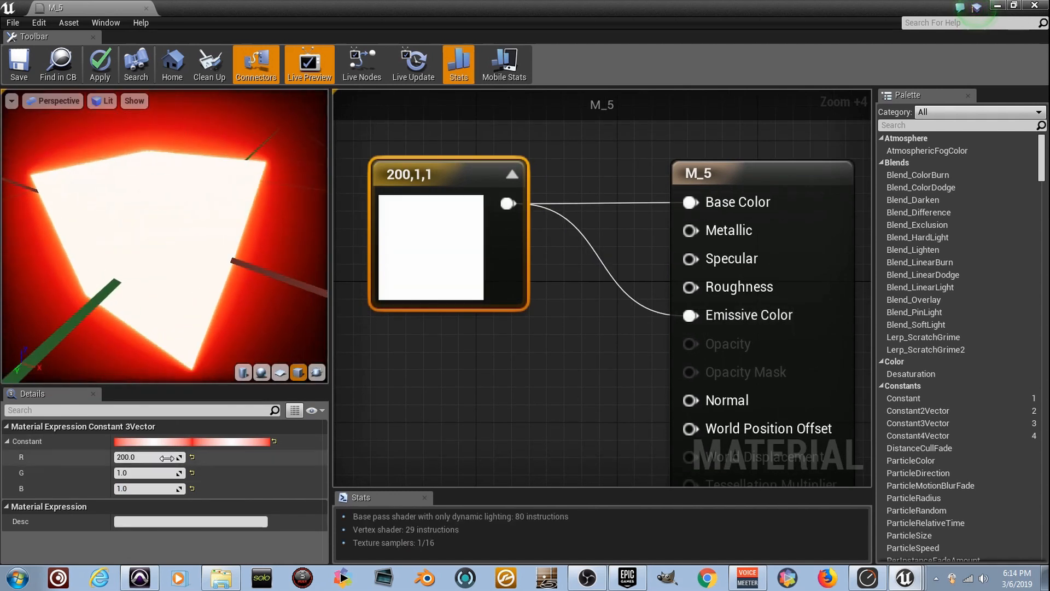
Step: Set the Constant3Vector's R to 1 and G to 400 to try a green glow
{"action": "left_click", "coordinate": [155, 456]}
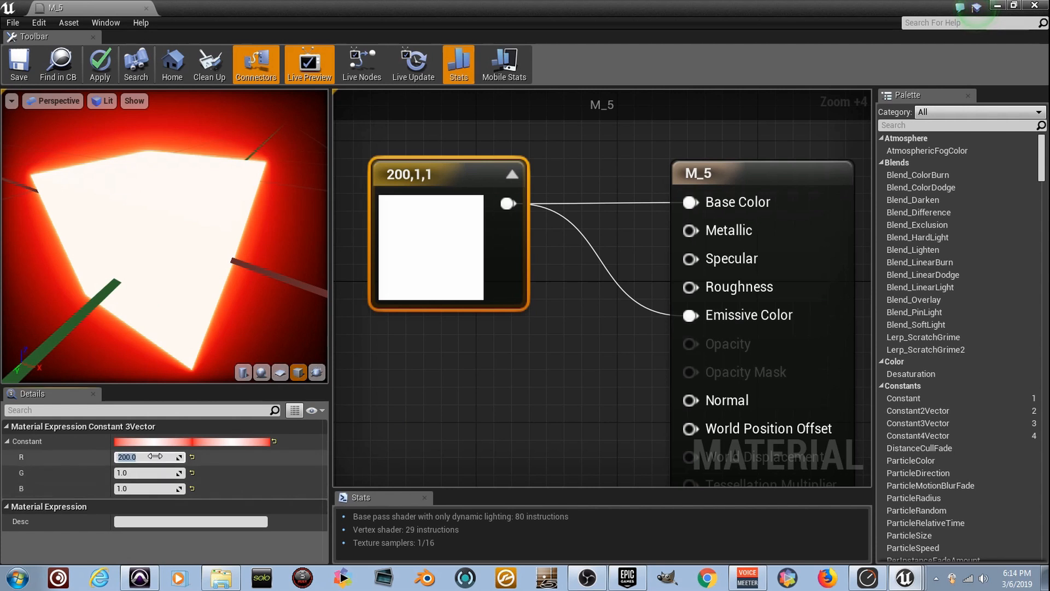
{"action": "type", "text": "1"}
{"action": "key", "text": "Tab"}
{"action": "type", "text": "400"}
{"action": "key", "text": "Return"}
{"action": "left_click_drag", "start_coordinate": [179, 227], "coordinate": [183, 230]}
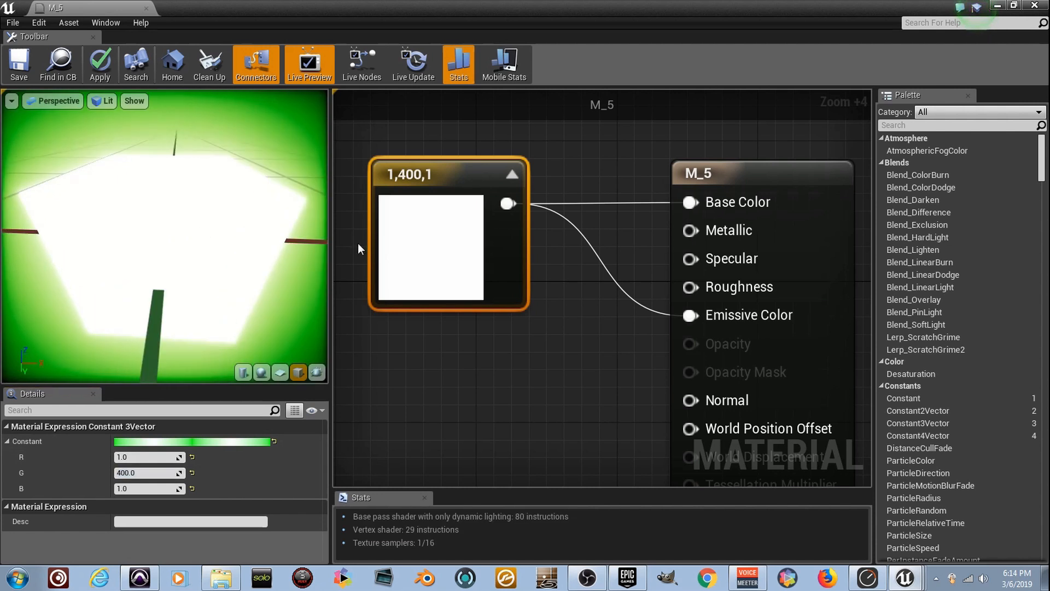
Step: Disconnect the Constant3Vector from Emissive Color and set its G value to 1
{"action": "left_click", "coordinate": [697, 316], "text": "alt"}
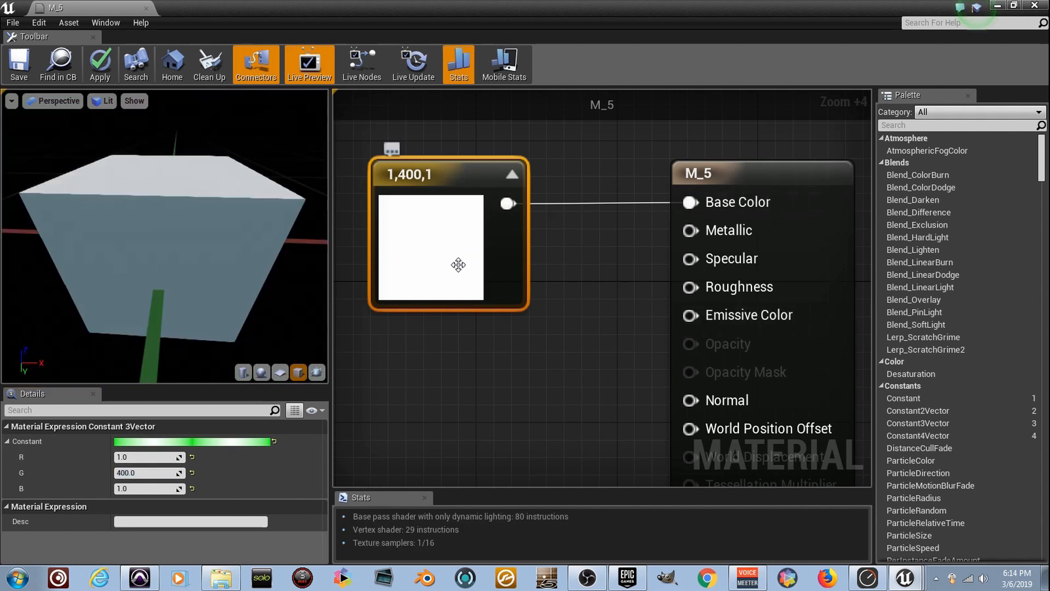
{"action": "left_click", "coordinate": [164, 473]}
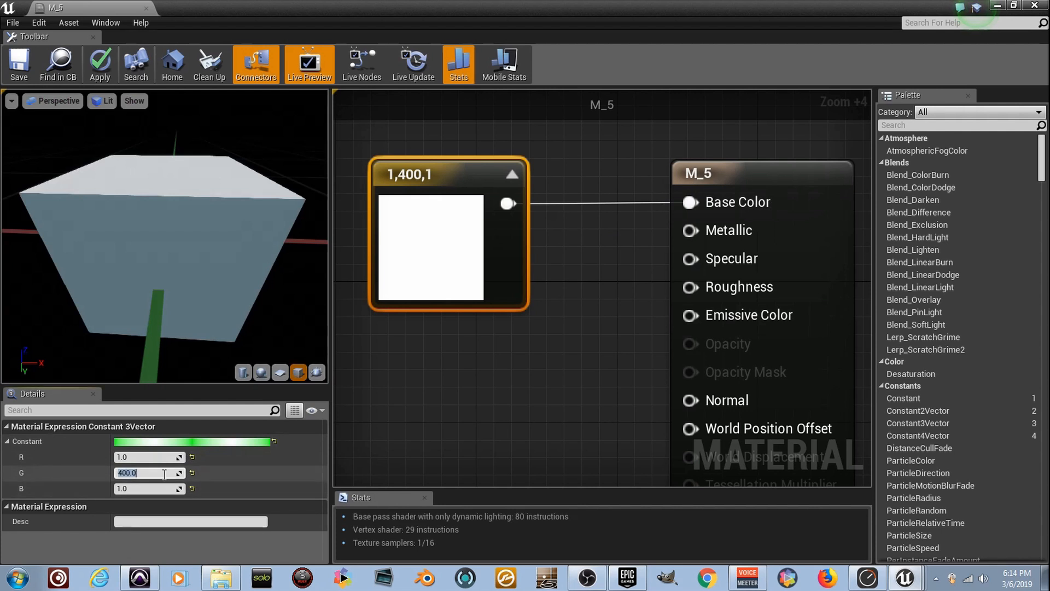
{"action": "type", "text": "1"}
{"action": "key", "text": "Return"}
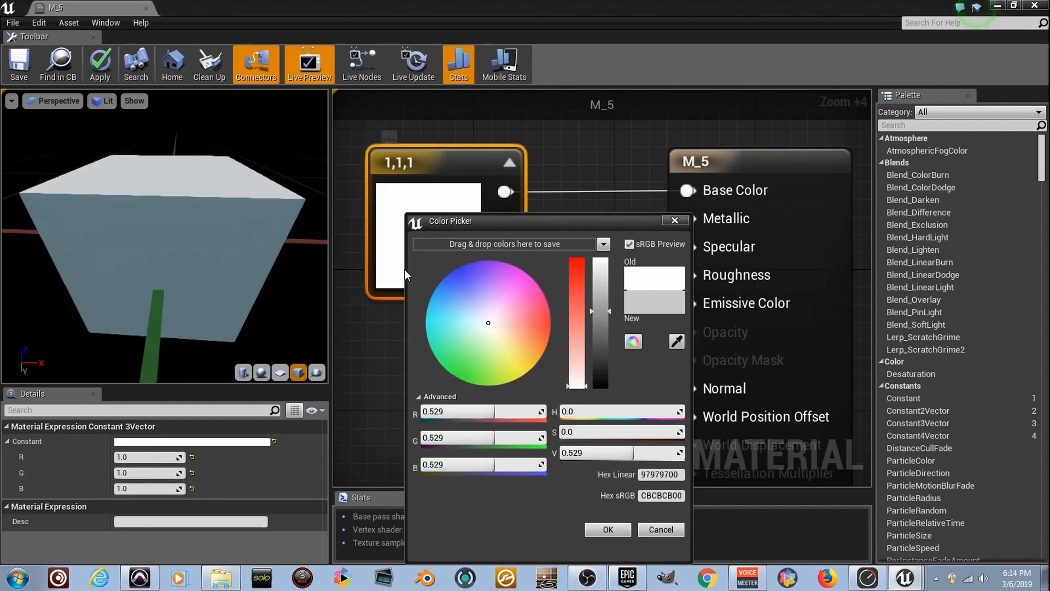
Step: Pick a muted green, 0.173, 0.34, 0.101, as the Constant3Vector's color in the Color Picker
{"action": "double_click", "coordinate": [404, 270]}
{"action": "left_click", "coordinate": [480, 366]}
{"action": "left_click_drag", "start_coordinate": [598, 357], "coordinate": [598, 343]}
{"action": "left_click", "coordinate": [607, 529]}
Step: Add a Constant node connected to Metallic and set its value to 1
{"action": "left_click", "coordinate": [539, 325]}
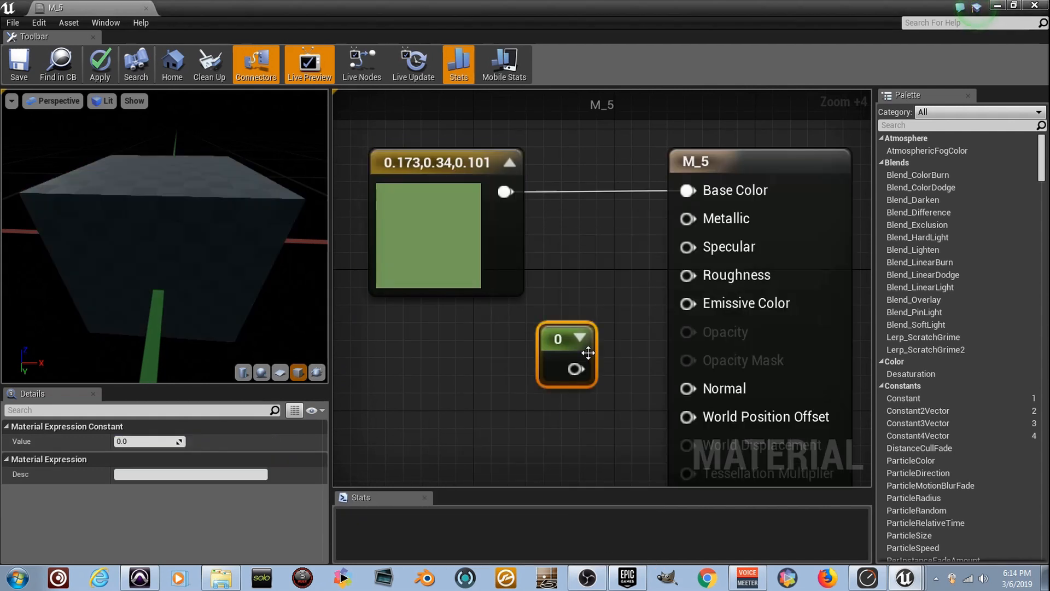
{"action": "left_click_drag", "start_coordinate": [575, 369], "coordinate": [674, 220]}
{"action": "left_click", "coordinate": [150, 441]}
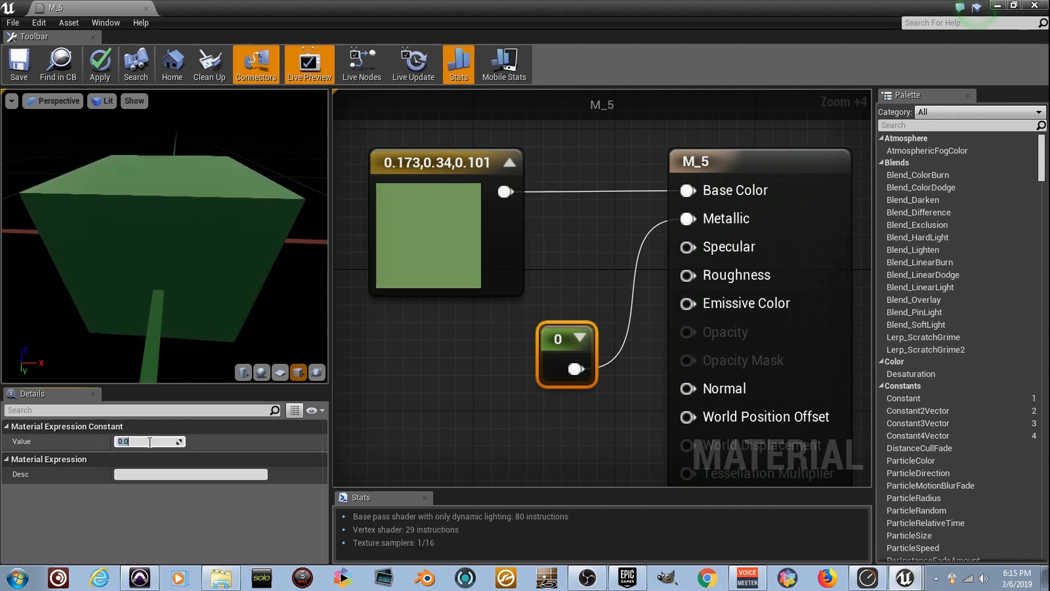
{"action": "type", "text": "1"}
{"action": "key", "text": "Return"}
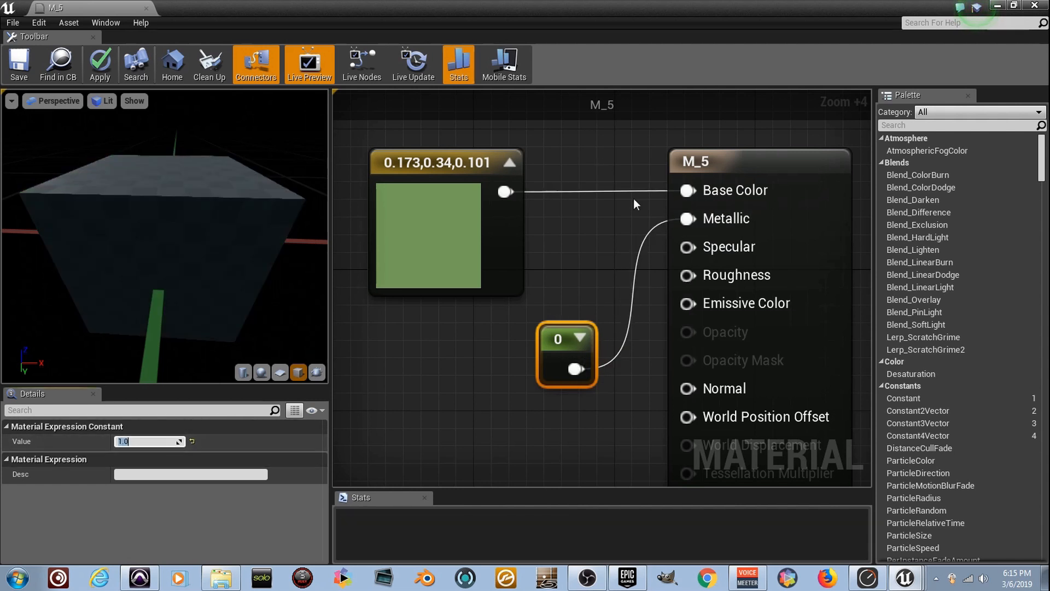
Step: Move the Metallic constant beneath the green color node and check the cube preview from another side
{"action": "left_click_drag", "start_coordinate": [573, 368], "coordinate": [501, 363]}
{"action": "left_click", "coordinate": [471, 376]}
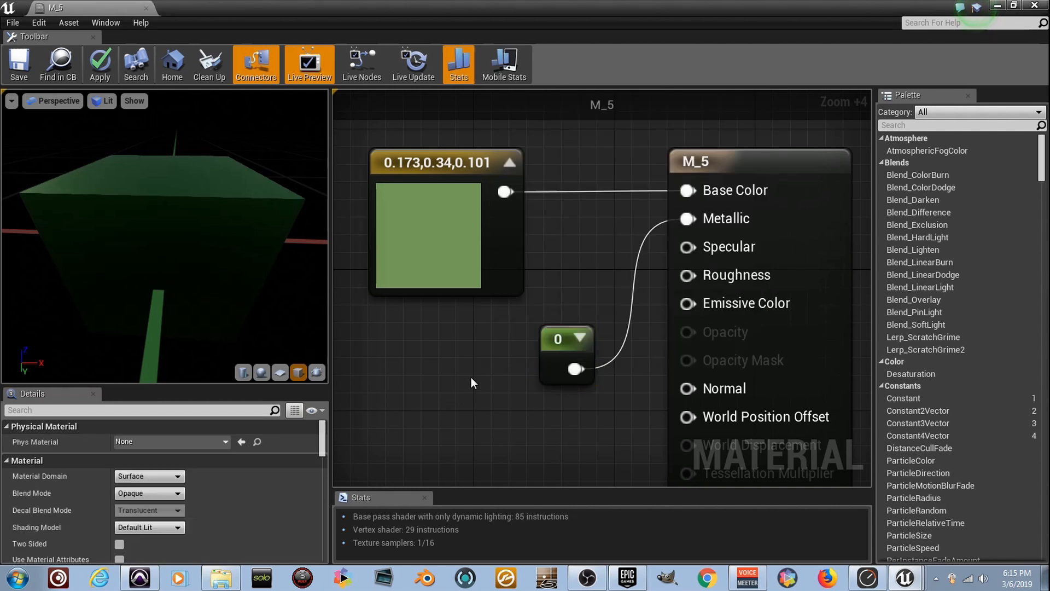
{"action": "left_click", "coordinate": [540, 346]}
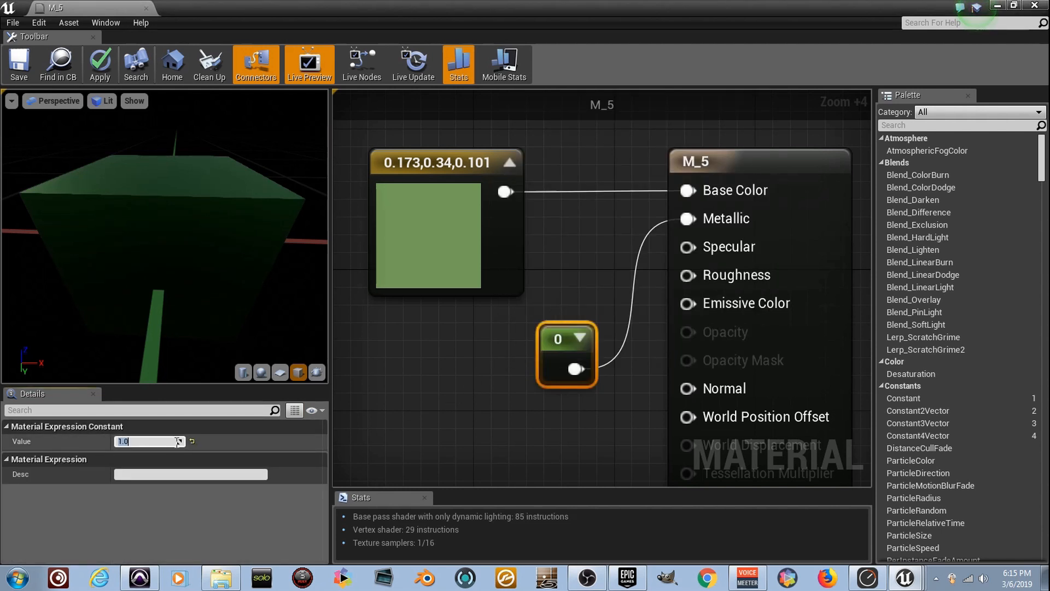
{"action": "left_click_drag", "start_coordinate": [558, 328], "coordinate": [475, 328]}
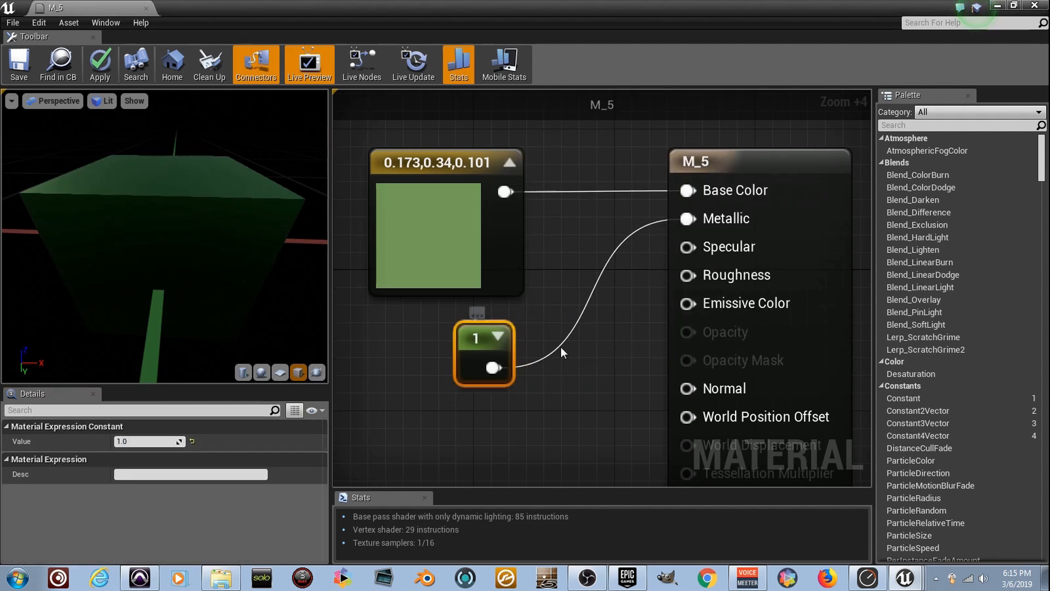
{"action": "left_click", "coordinate": [560, 346]}
{"action": "scroll", "coordinate": [555, 268], "scroll_direction": "down", "scroll_amount": 1}
{"action": "left_click_drag", "start_coordinate": [250, 289], "coordinate": [256, 312]}
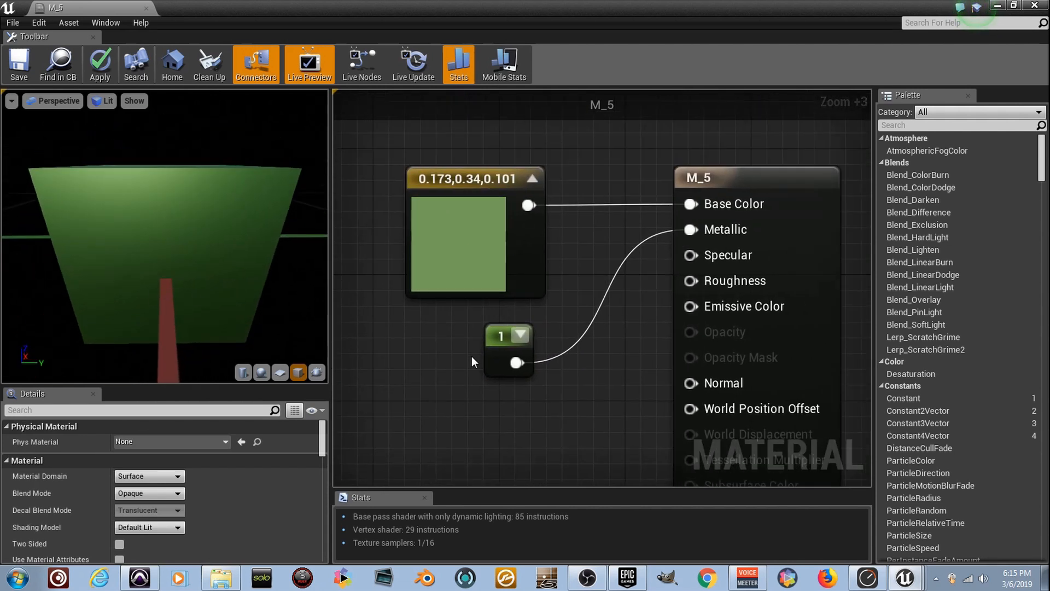
Step: Add another Constant node with value 0, connect it to Roughness and inspect the cube's reflections
{"action": "right_click_drag", "start_coordinate": [564, 365], "coordinate": [543, 337]}
{"action": "key", "text": "1"}
{"action": "left_click", "coordinate": [491, 384]}
{"action": "left_click_drag", "start_coordinate": [522, 415], "coordinate": [675, 257]}
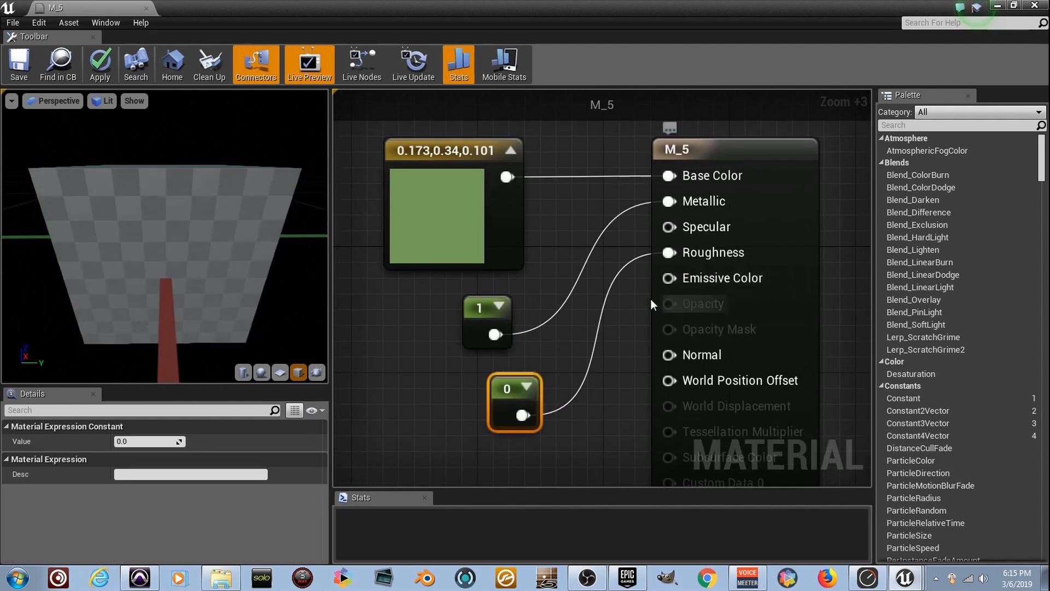
{"action": "left_click_drag", "start_coordinate": [274, 330], "coordinate": [248, 313]}
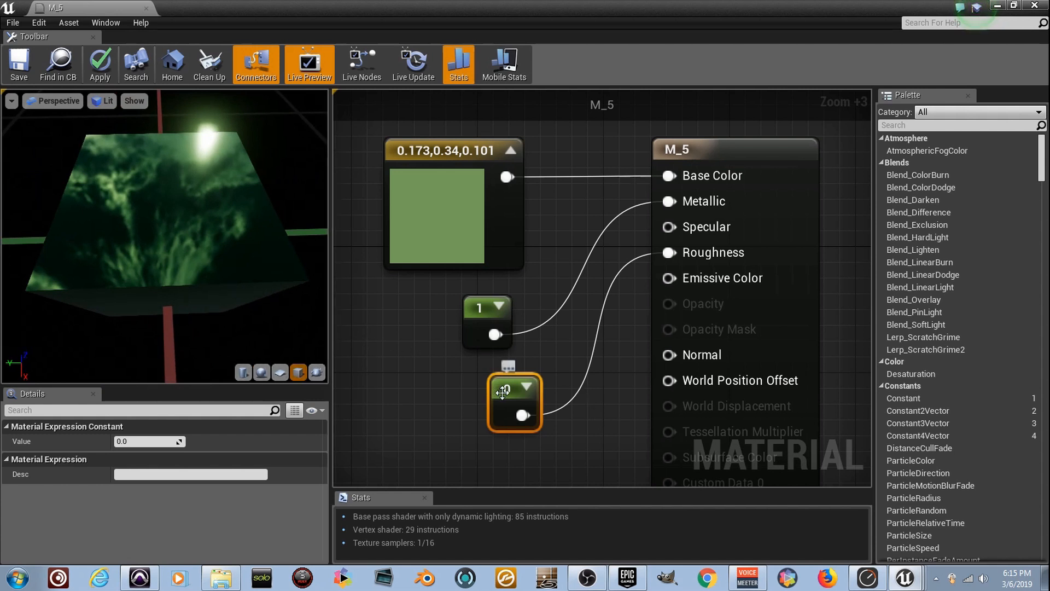
Step: Set the Roughness constant to 1 and inspect the cube preview from another angle
{"action": "mouse_move", "coordinate": [256, 290]}
{"action": "left_mouse_down"}
{"action": "mouse_move", "coordinate": [216, 267]}
{"action": "mouse_move", "coordinate": [224, 306]}
{"action": "mouse_move", "coordinate": [235, 290]}
{"action": "left_mouse_up"}
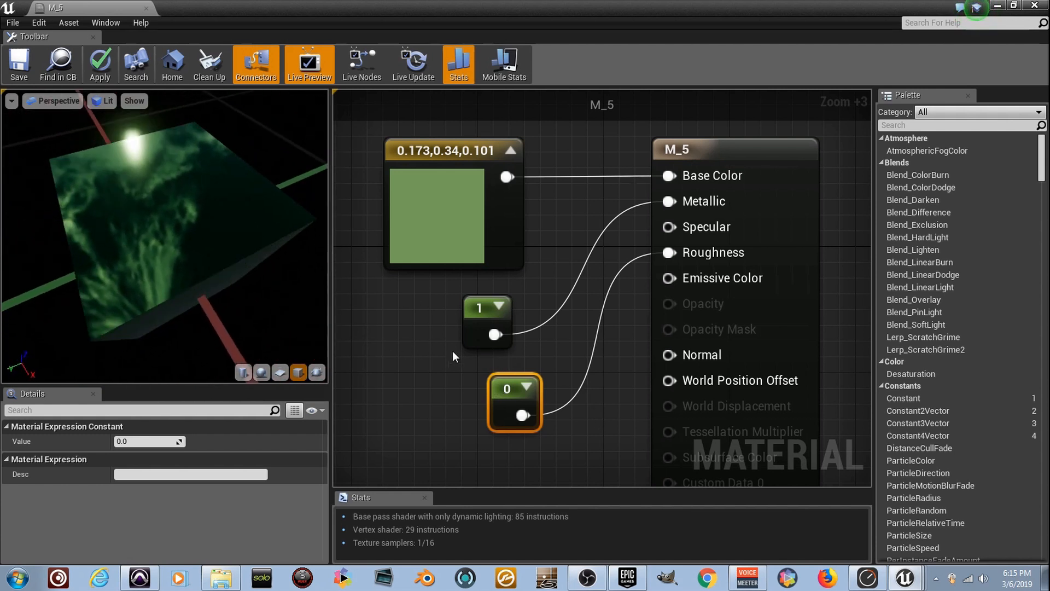
{"action": "left_click", "coordinate": [152, 442]}
{"action": "type", "text": "1"}
{"action": "key", "text": "Return"}
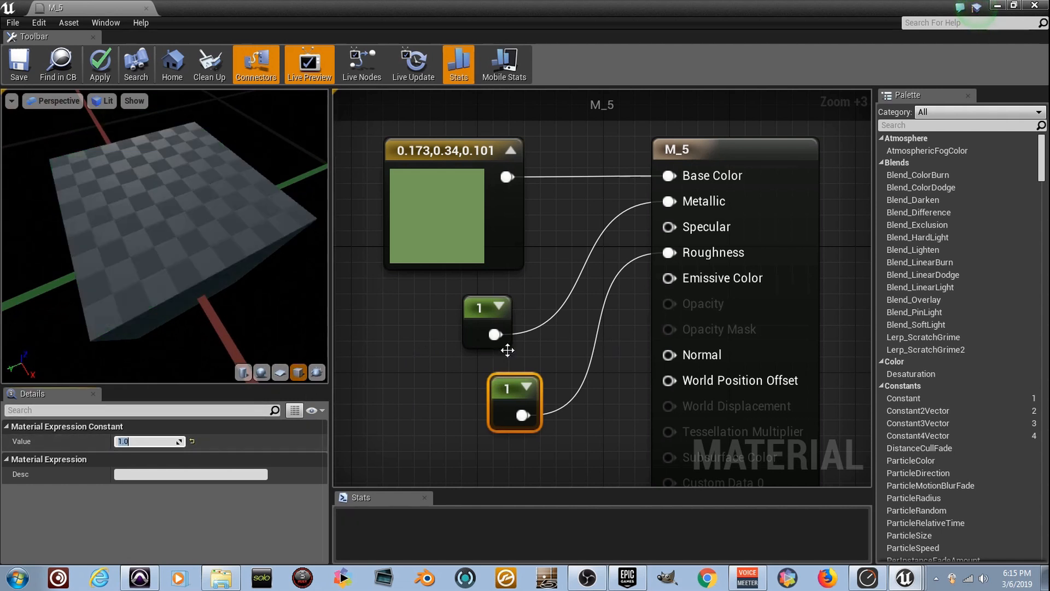
{"action": "left_click_drag", "start_coordinate": [235, 288], "coordinate": [254, 358]}
Step: Set the Roughness constant to 0 and inspect the cube's reflections from another side
{"action": "left_click", "coordinate": [152, 441]}
{"action": "type", "text": "0"}
{"action": "key", "text": "Return"}
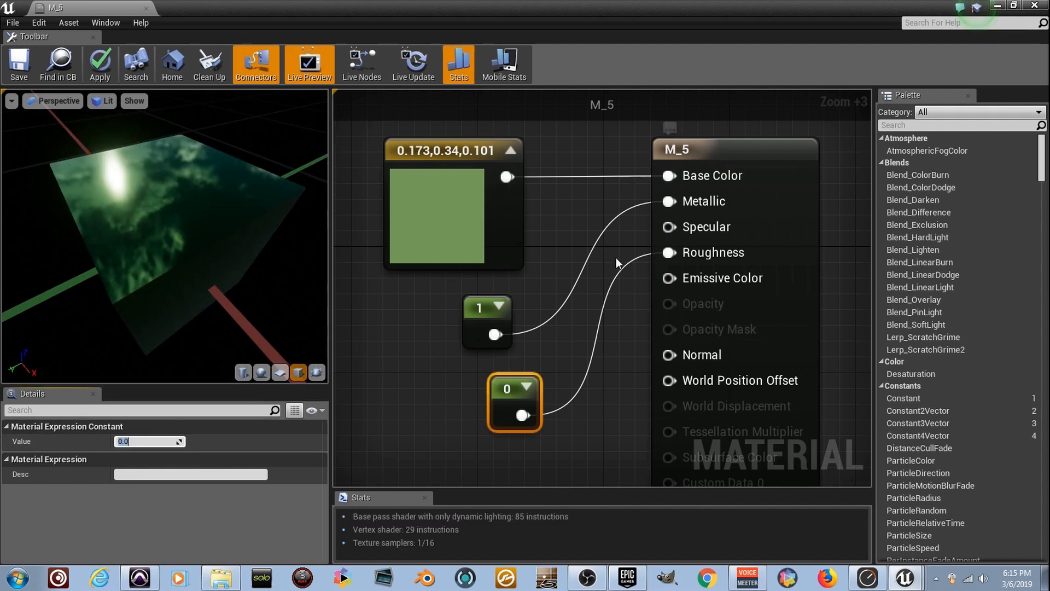
{"action": "left_click_drag", "start_coordinate": [200, 278], "coordinate": [436, 320]}
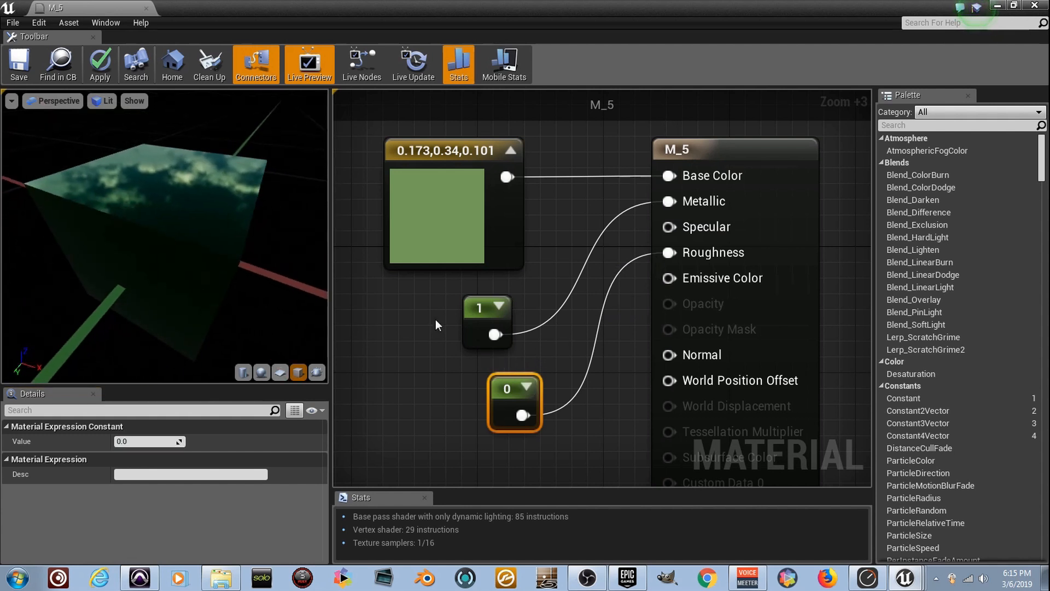
Step: Delete the green color node and both constants from the graph, and open Content Browser 2
{"action": "left_click_drag", "start_coordinate": [558, 382], "coordinate": [465, 226]}
{"action": "key", "text": "Delete"}
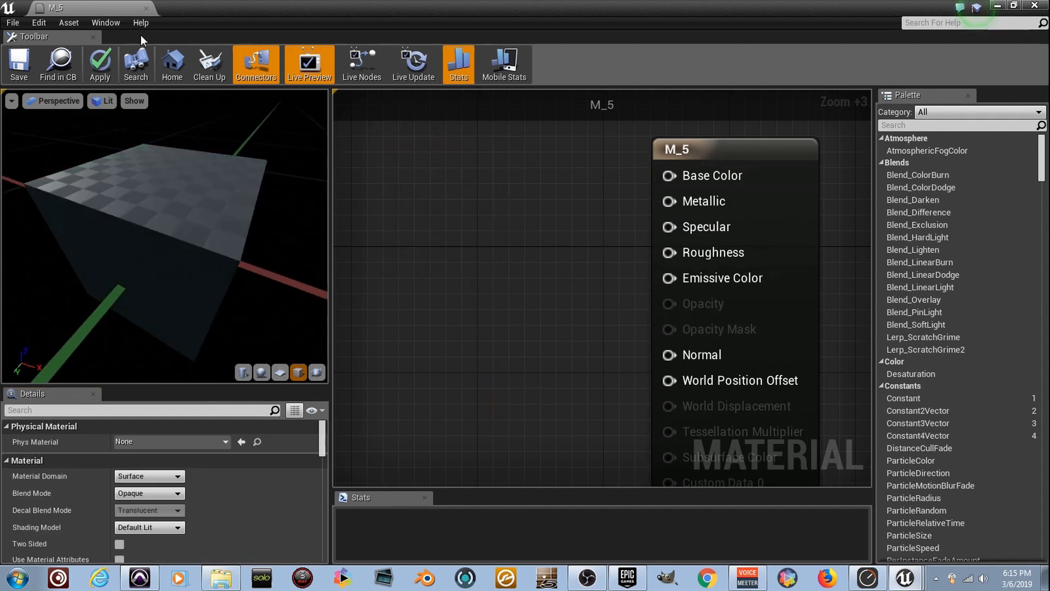
{"action": "left_click", "coordinate": [105, 25]}
{"action": "mouse_move", "coordinate": [176, 177]}
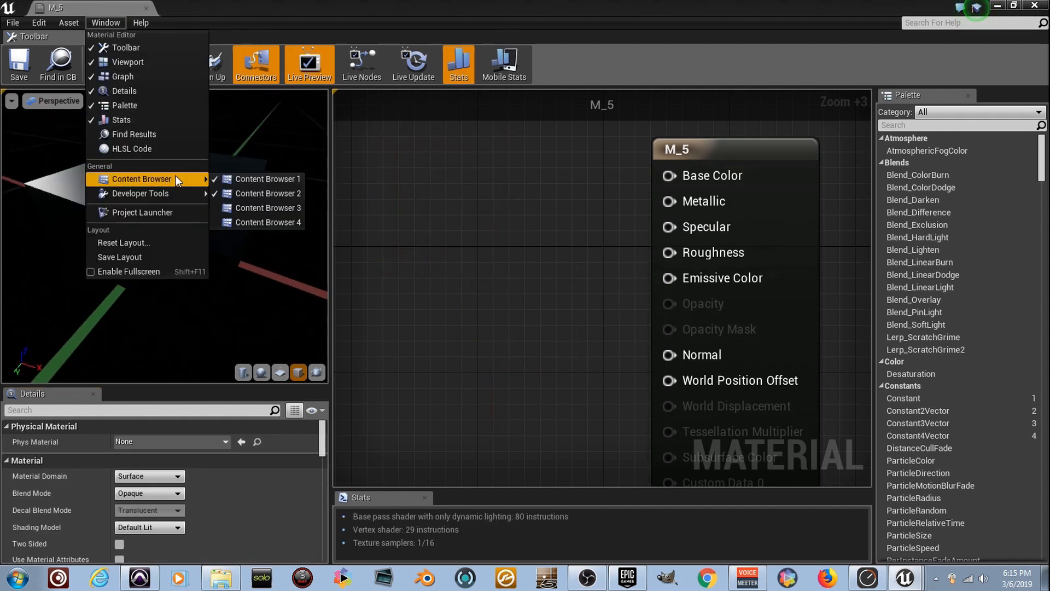
{"action": "left_click", "coordinate": [259, 191]}
{"action": "left_click_drag", "start_coordinate": [577, 203], "coordinate": [523, 167]}
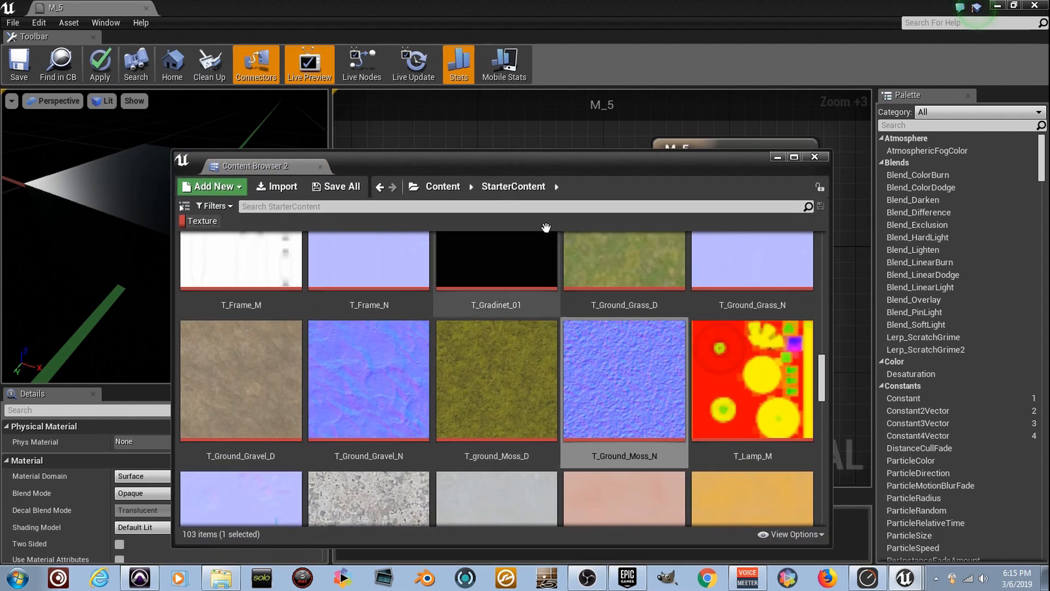
Step: Add the T_ground_Moss_D and T_Ground_Moss_N textures from the Content Browser to the material graph
{"action": "left_click_drag", "start_coordinate": [554, 169], "coordinate": [536, 213]}
{"action": "left_click_drag", "start_coordinate": [518, 410], "coordinate": [391, 139]}
{"action": "left_click_drag", "start_coordinate": [600, 426], "coordinate": [584, 153]}
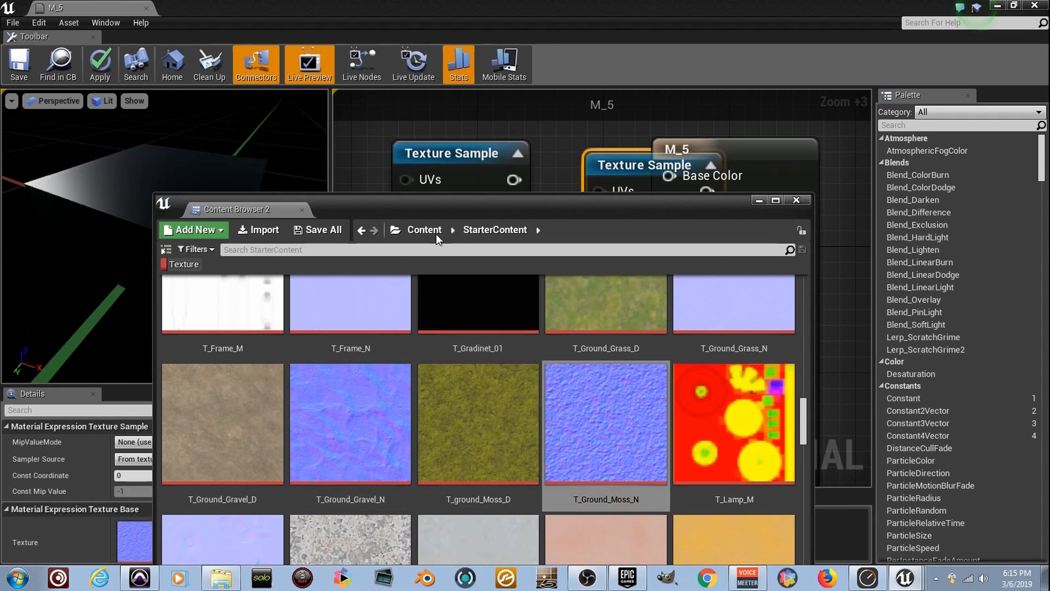
Step: Add the T_Ground_Gravel_D and T_Ground_Gravel_N textures to the lower part of the graph and close the Content Browser
{"action": "left_click_drag", "start_coordinate": [452, 211], "coordinate": [802, 197]}
{"action": "left_click_drag", "start_coordinate": [572, 410], "coordinate": [385, 395]}
{"action": "left_click_drag", "start_coordinate": [697, 412], "coordinate": [399, 379]}
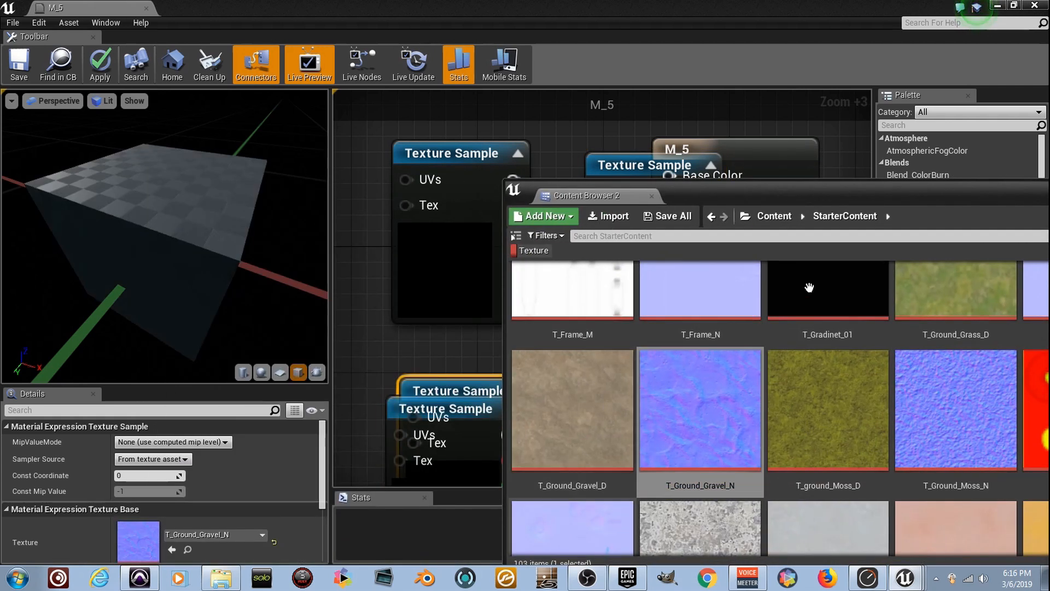
{"action": "left_click_drag", "start_coordinate": [922, 195], "coordinate": [618, 224]}
{"action": "left_click", "coordinate": [835, 219]}
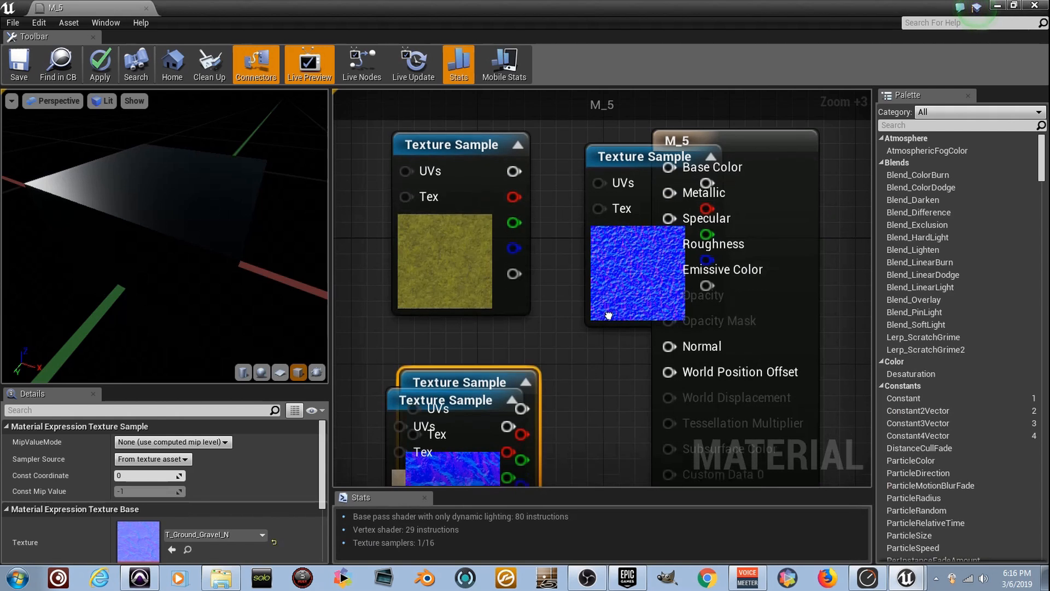
Step: Move the gravel samples further down and place the moss normal sample clear of the M_5 node, below the moss color sample
{"action": "scroll", "coordinate": [586, 366], "scroll_direction": "down", "scroll_amount": 4}
{"action": "right_click_drag", "start_coordinate": [581, 375], "coordinate": [619, 284]}
{"action": "left_click_drag", "start_coordinate": [614, 376], "coordinate": [552, 309]}
{"action": "left_click_drag", "start_coordinate": [548, 311], "coordinate": [493, 420]}
{"action": "left_click_drag", "start_coordinate": [638, 253], "coordinate": [511, 337]}
{"action": "right_click_drag", "start_coordinate": [560, 208], "coordinate": [530, 272]}
{"action": "scroll", "coordinate": [530, 274], "scroll_direction": "up", "scroll_amount": 1}
Step: Connect the moss color sample to Base Color and space the two moss samples further apart
{"action": "left_click_drag", "start_coordinate": [556, 222], "coordinate": [659, 219]}
{"action": "left_click_drag", "start_coordinate": [503, 308], "coordinate": [461, 328]}
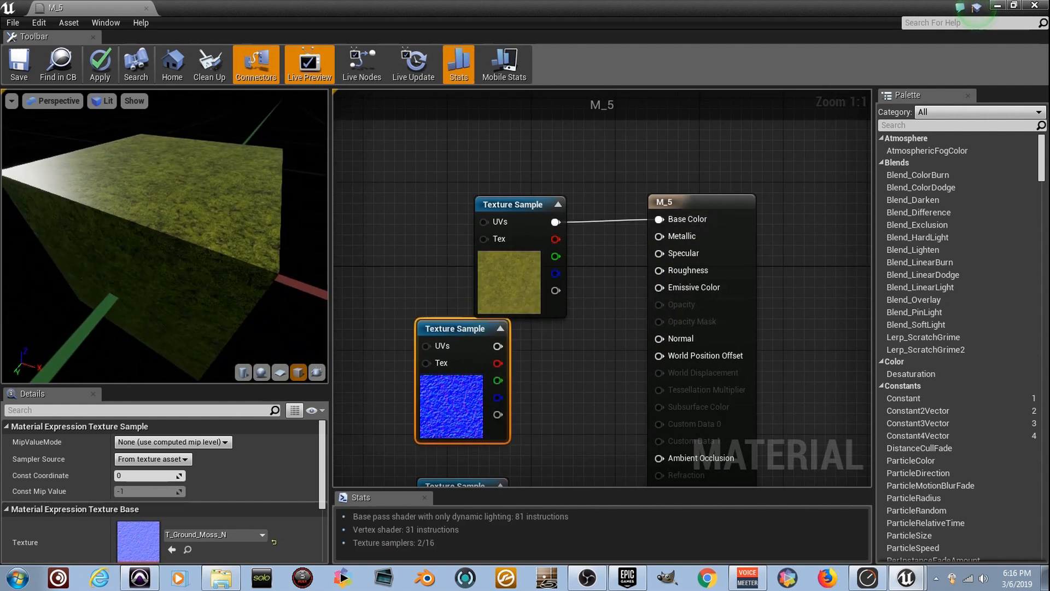
{"action": "left_click_drag", "start_coordinate": [222, 246], "coordinate": [253, 250]}
{"action": "scroll", "coordinate": [222, 247], "scroll_direction": "down", "scroll_amount": 4}
{"action": "left_click_drag", "start_coordinate": [550, 268], "coordinate": [493, 200]}
{"action": "scroll", "coordinate": [563, 284], "scroll_direction": "up", "scroll_amount": 3}
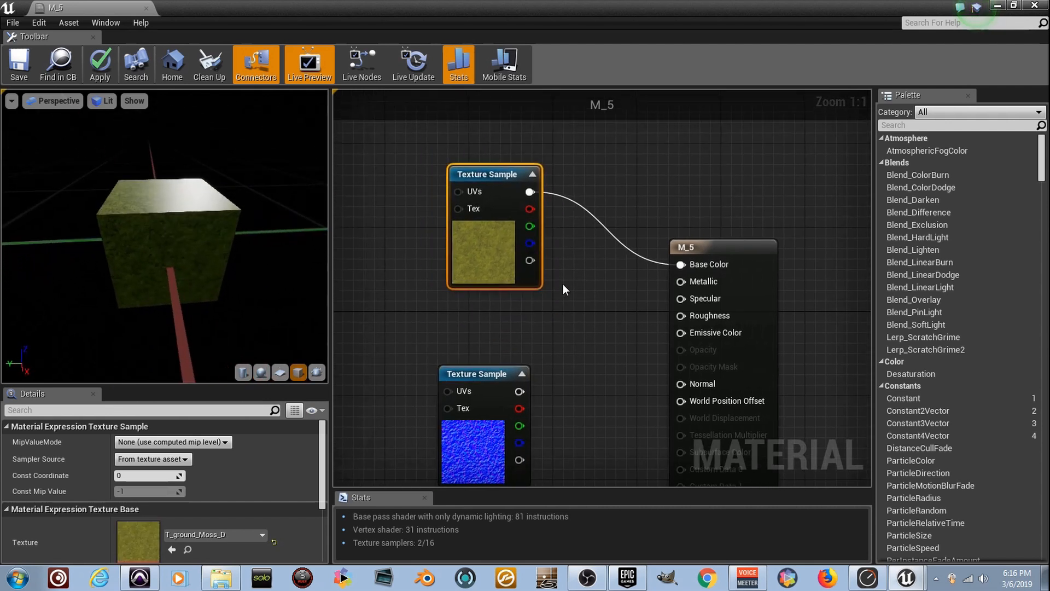
Step: Add a Constant node with value 0, connect it to Specular and inspect the cube preview
{"action": "left_click", "coordinate": [580, 324]}
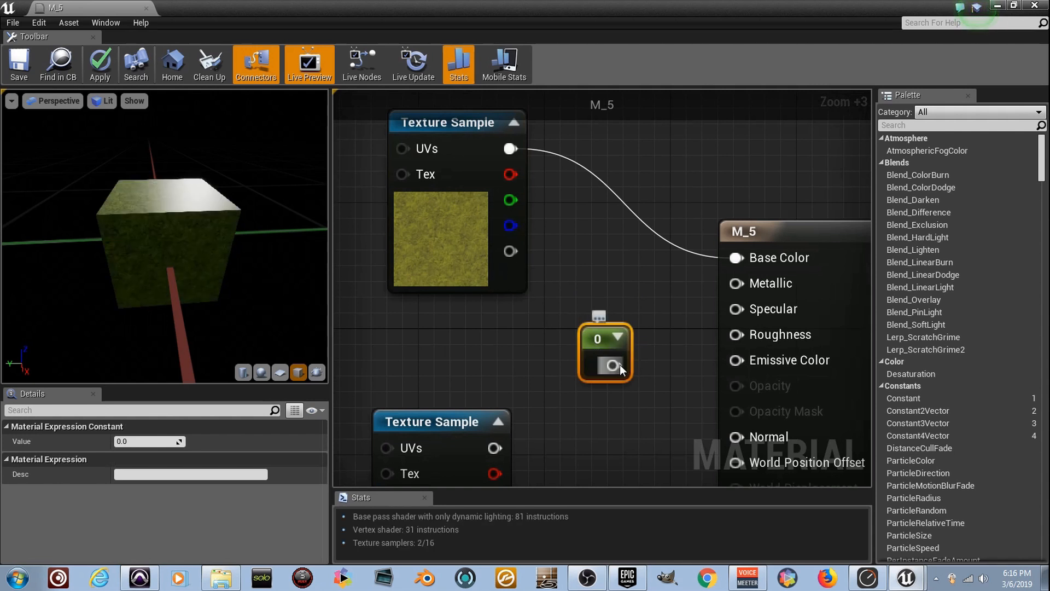
{"action": "left_click_drag", "start_coordinate": [619, 366], "coordinate": [737, 309]}
{"action": "left_click_drag", "start_coordinate": [192, 199], "coordinate": [262, 221]}
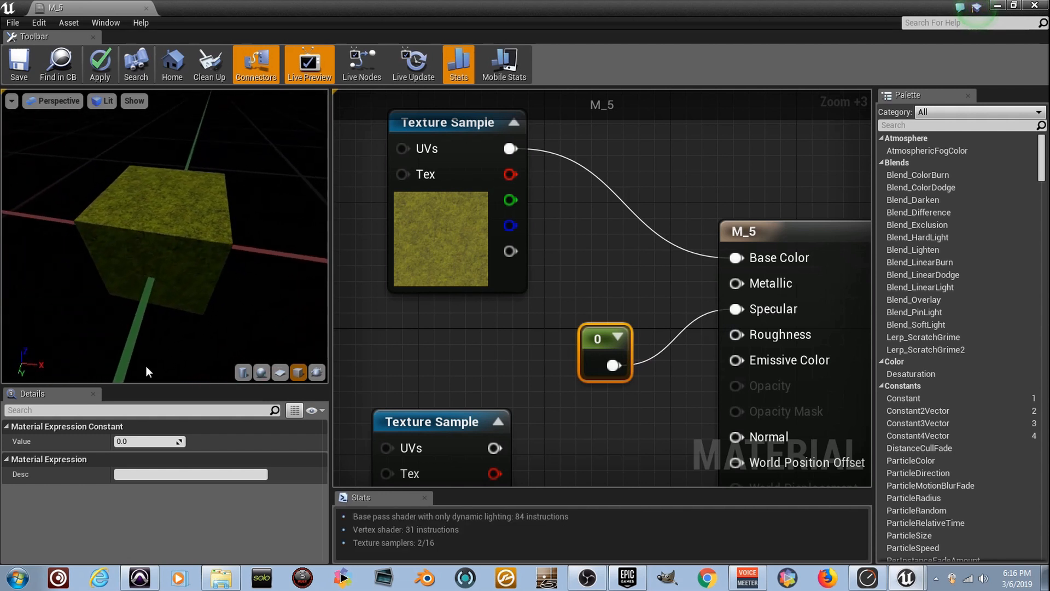
Step: Set the Specular constant to 1 and inspect the cube's shine from another side
{"action": "left_click", "coordinate": [153, 441]}
{"action": "type", "text": "1"}
{"action": "key", "text": "Return"}
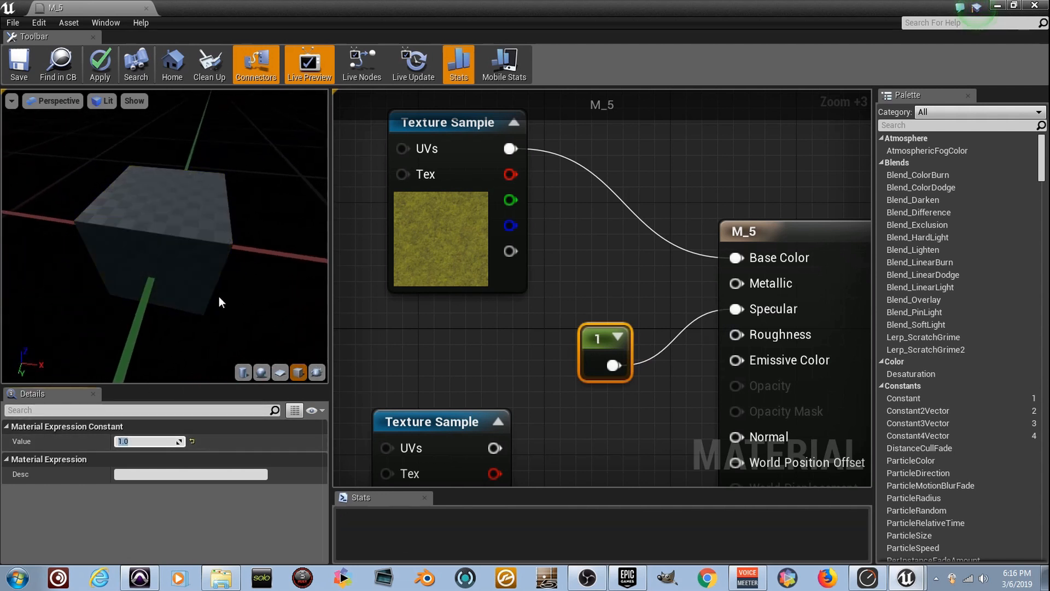
{"action": "left_click_drag", "start_coordinate": [219, 296], "coordinate": [255, 304]}
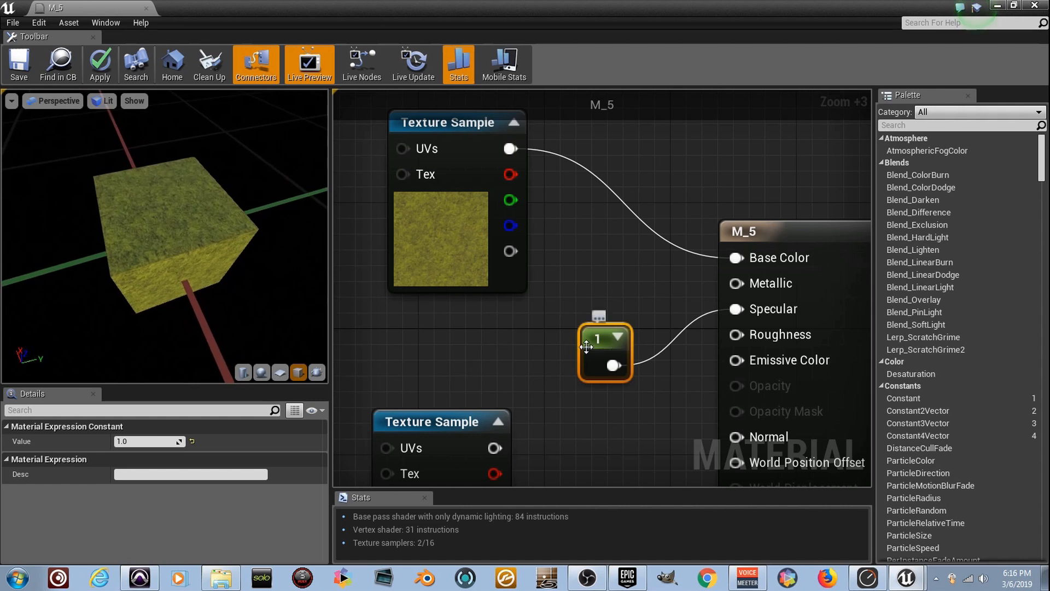
Step: Delete the Specular constant, connect the T_Ground_Moss_N sample to Normal and inspect the surface relief up close
{"action": "right_click_drag", "start_coordinate": [586, 346], "coordinate": [518, 259]}
{"action": "key", "text": "Delete"}
{"action": "left_click_drag", "start_coordinate": [497, 361], "coordinate": [742, 353]}
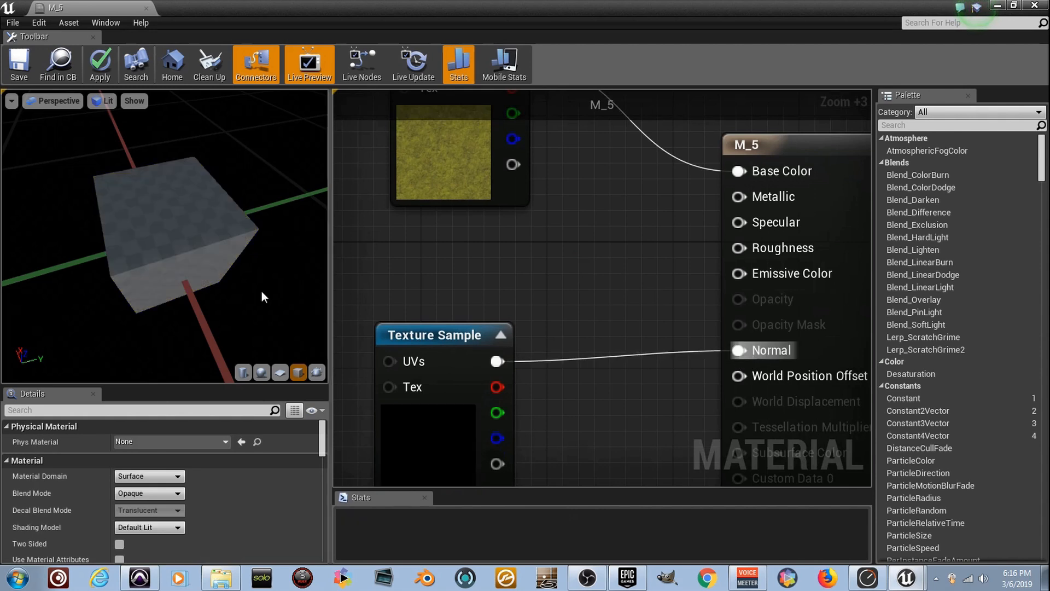
{"action": "scroll", "coordinate": [242, 288], "scroll_direction": "up", "scroll_amount": 6}
{"action": "left_click_drag", "start_coordinate": [228, 284], "coordinate": [189, 278]}
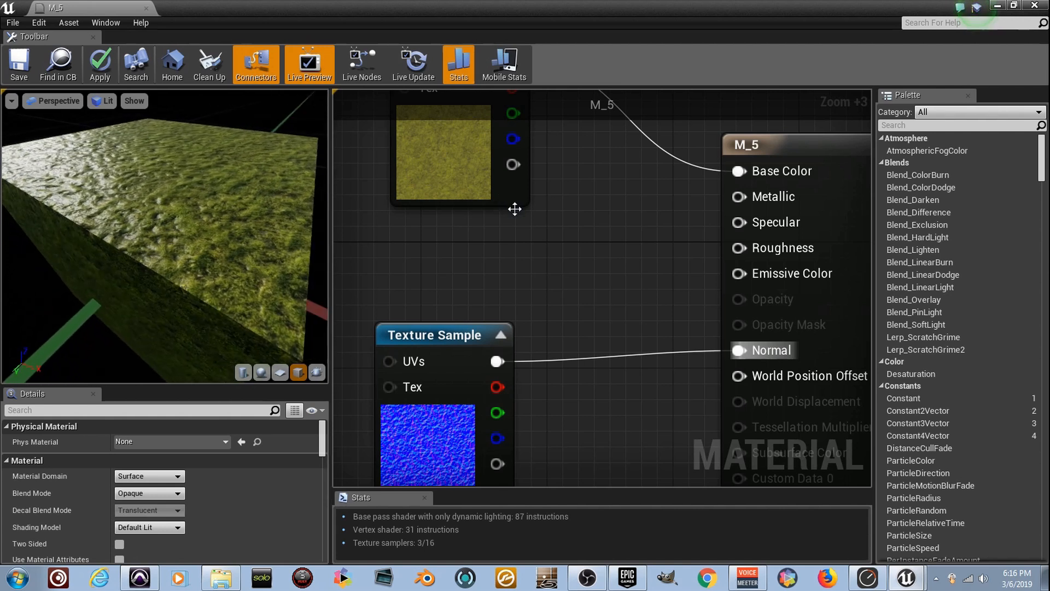
Step: Add a new Constant node of value 0 to Specular and check the normal-mapped moss without shine
{"action": "left_click", "coordinate": [566, 241]}
{"action": "left_click_drag", "start_coordinate": [598, 281], "coordinate": [767, 228]}
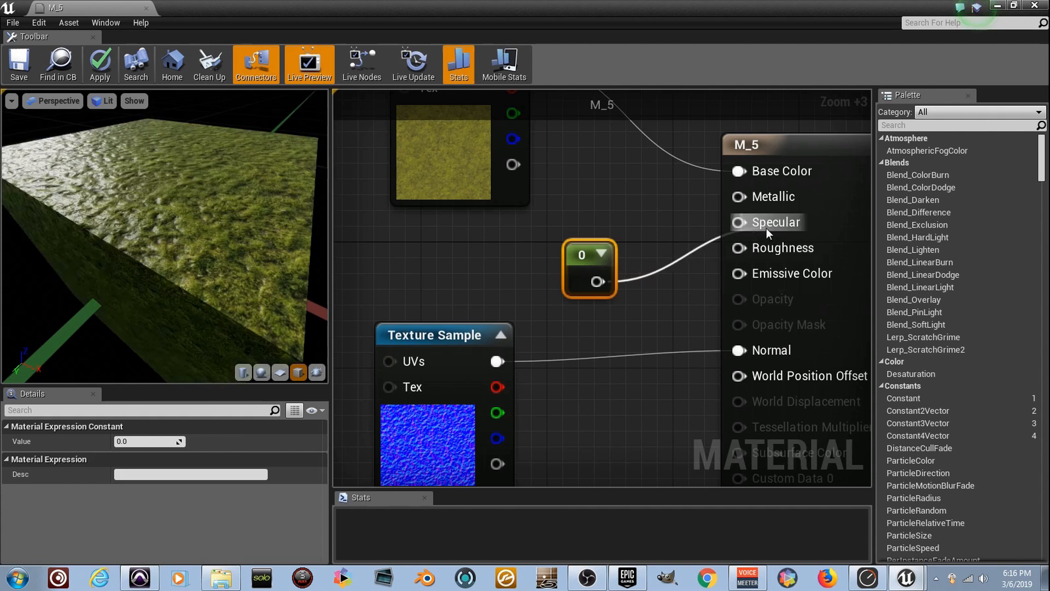
{"action": "left_click_drag", "start_coordinate": [163, 235], "coordinate": [274, 239]}
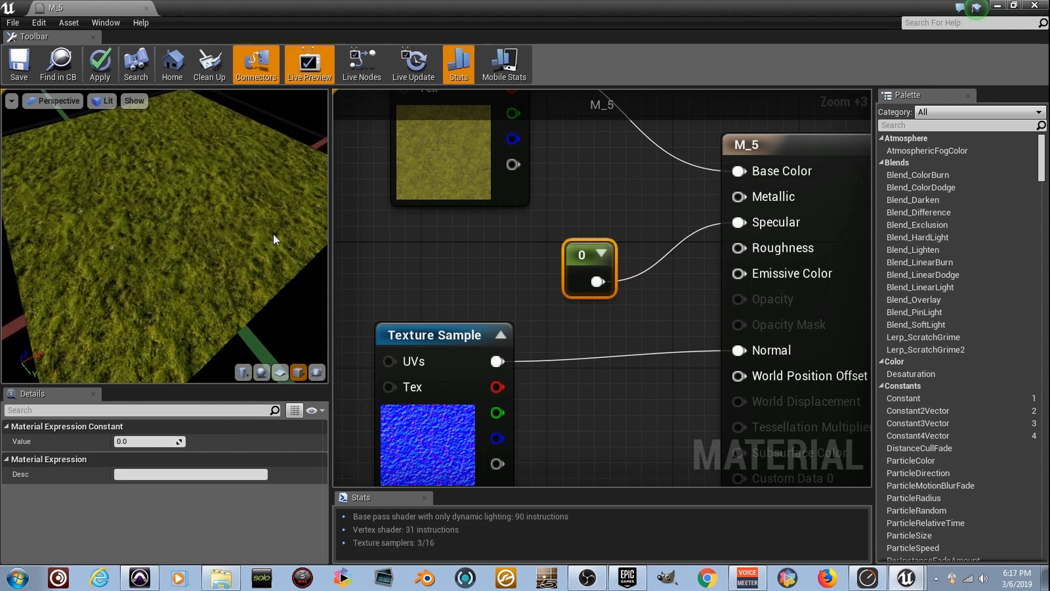
Step: Disconnect the moss normal sample from Normal, reconnect it and view the cube from a lower angle
{"action": "left_click", "coordinate": [738, 350], "text": "alt"}
{"action": "left_click_drag", "start_coordinate": [501, 365], "coordinate": [747, 353]}
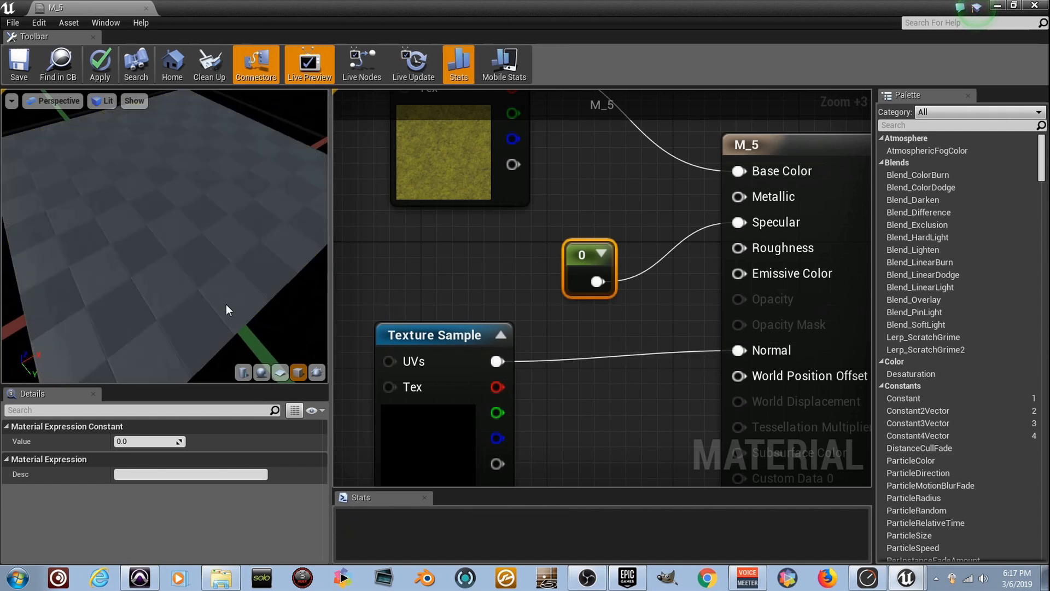
{"action": "left_click_drag", "start_coordinate": [205, 298], "coordinate": [159, 263]}
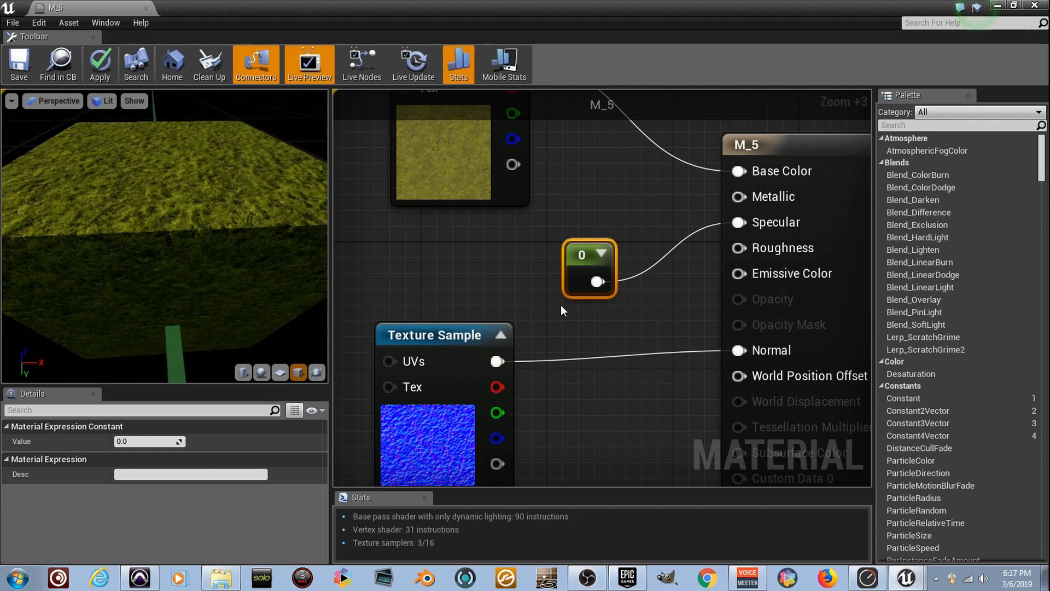
Step: Disconnect the constant from Specular and inspect the moss surface on the cube
{"action": "left_click", "coordinate": [598, 282], "text": "alt"}
{"action": "left_click_drag", "start_coordinate": [230, 246], "coordinate": [131, 262]}
{"action": "scroll", "coordinate": [481, 253], "scroll_direction": "down", "scroll_amount": 4}
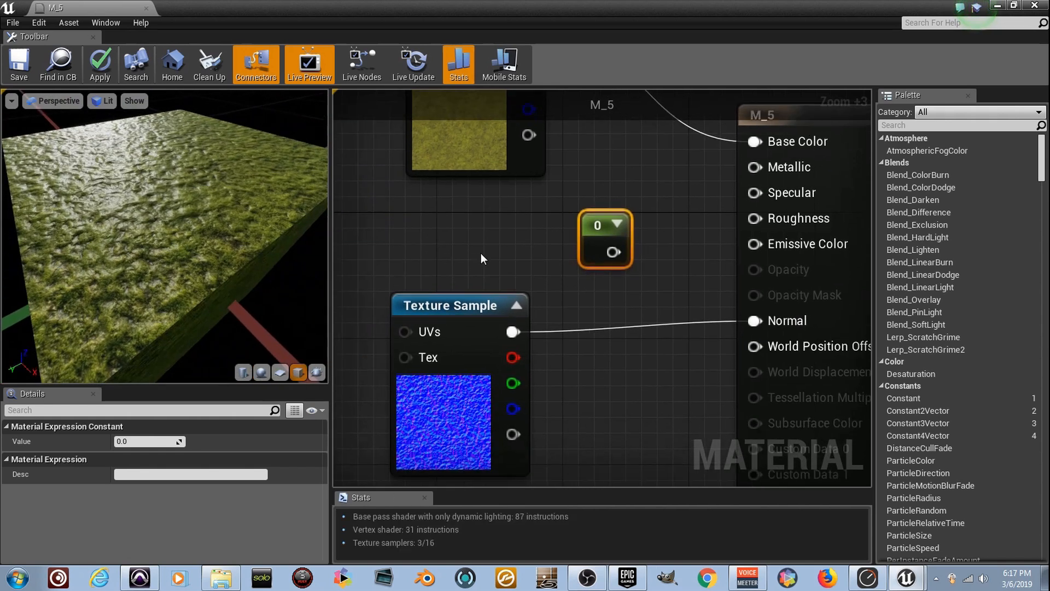
Step: Disconnect the moss normal sample from Normal and delete the unused Constant node
{"action": "right_click_drag", "start_coordinate": [489, 266], "coordinate": [588, 277]}
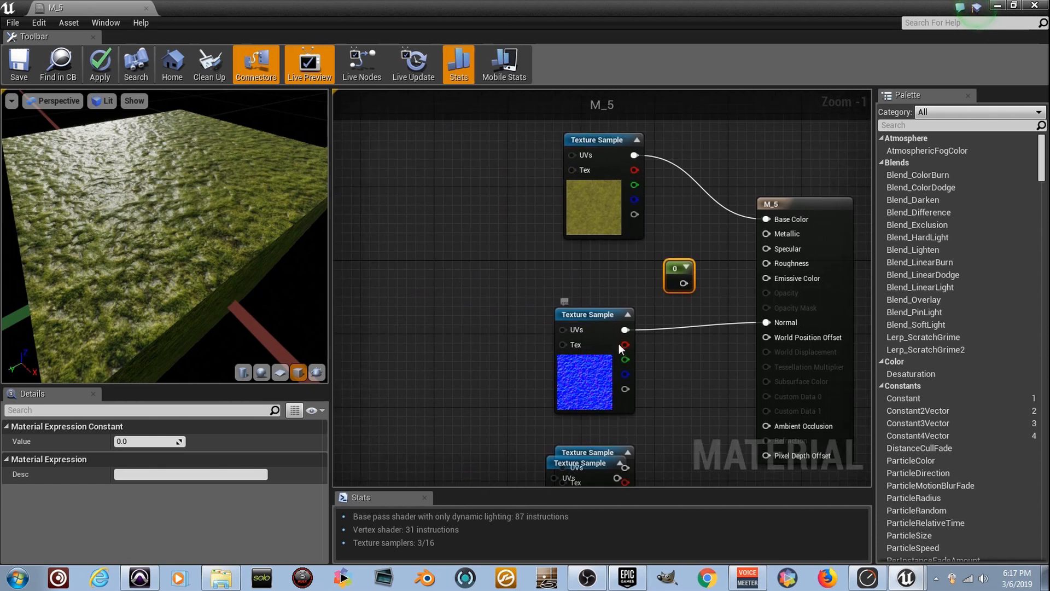
{"action": "left_click", "coordinate": [624, 330], "text": "alt"}
{"action": "right_click_drag", "start_coordinate": [615, 325], "coordinate": [704, 345]}
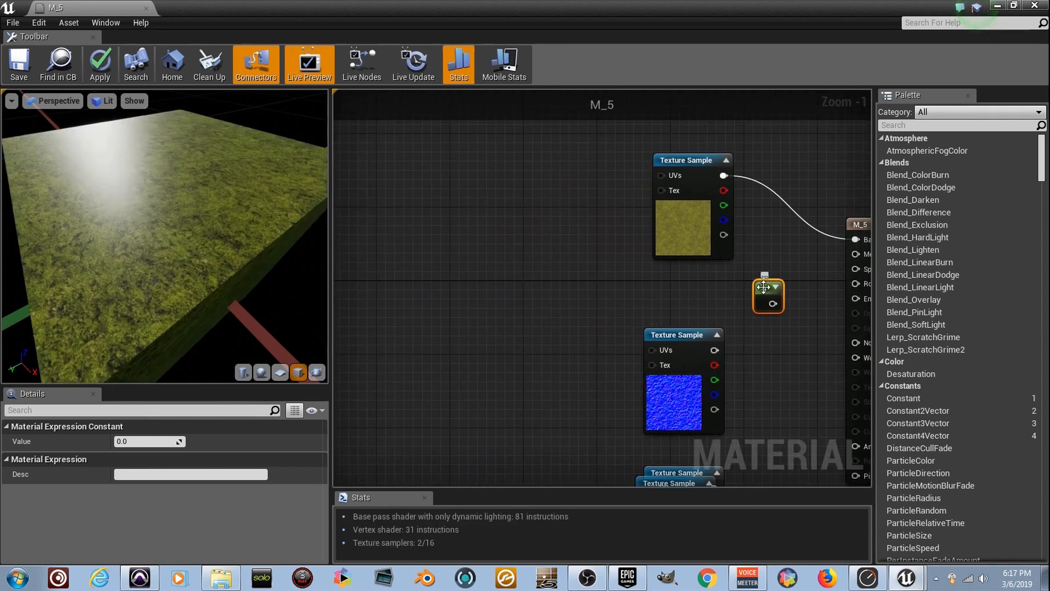
{"action": "key", "text": "Delete"}
{"action": "right_click", "coordinate": [523, 251]}
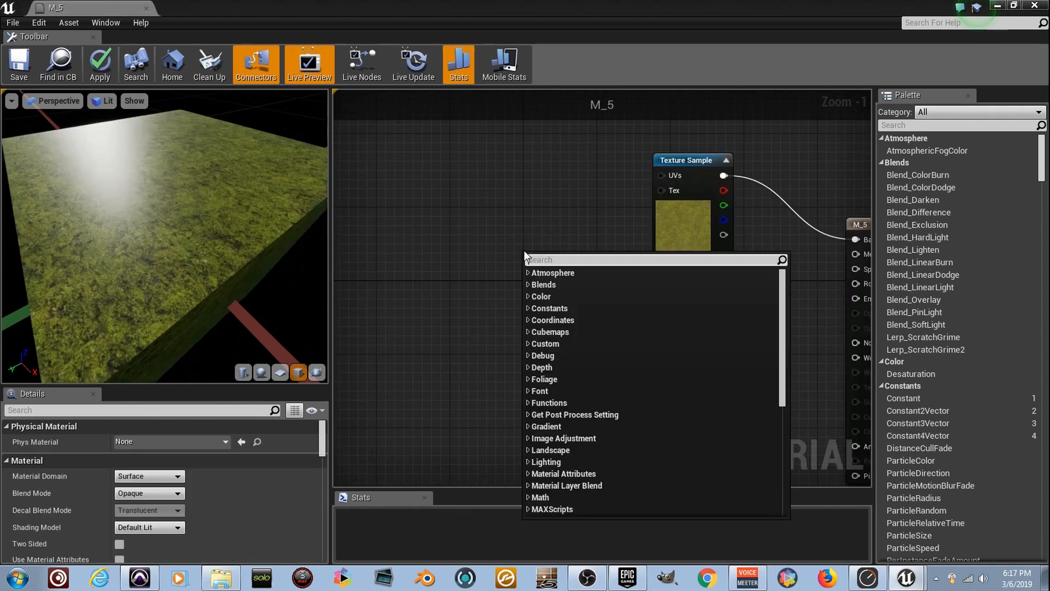
{"action": "type", "text": "texture"}
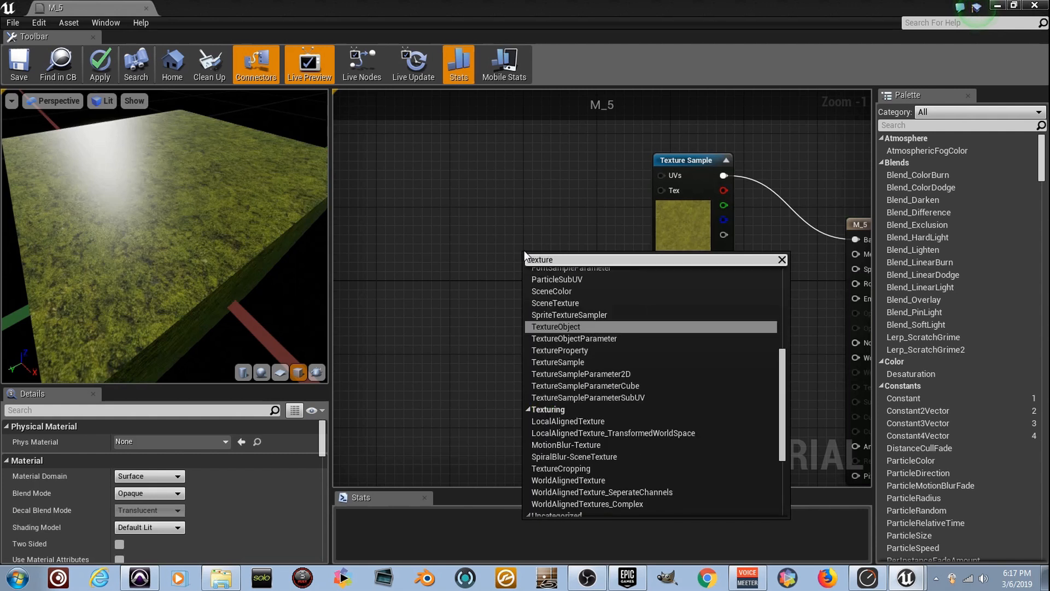
{"action": "key", "text": "Return"}
{"action": "key", "text": "Delete"}
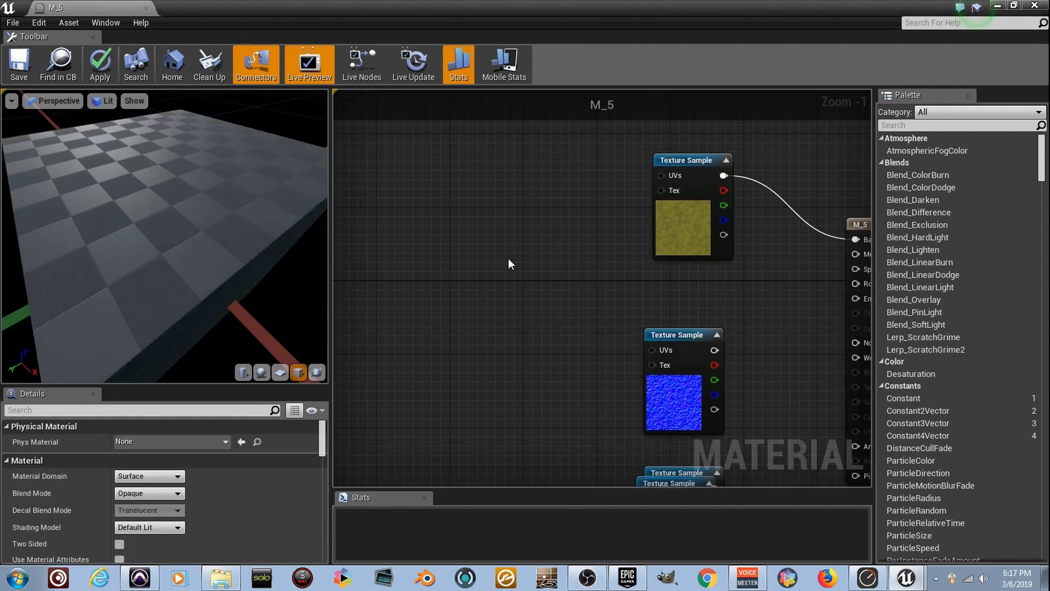
Step: Add a TextureCoordinate node in the empty graph area beside the moss samples
{"action": "right_click", "coordinate": [513, 262]}
{"action": "type", "text": "texcoord"}
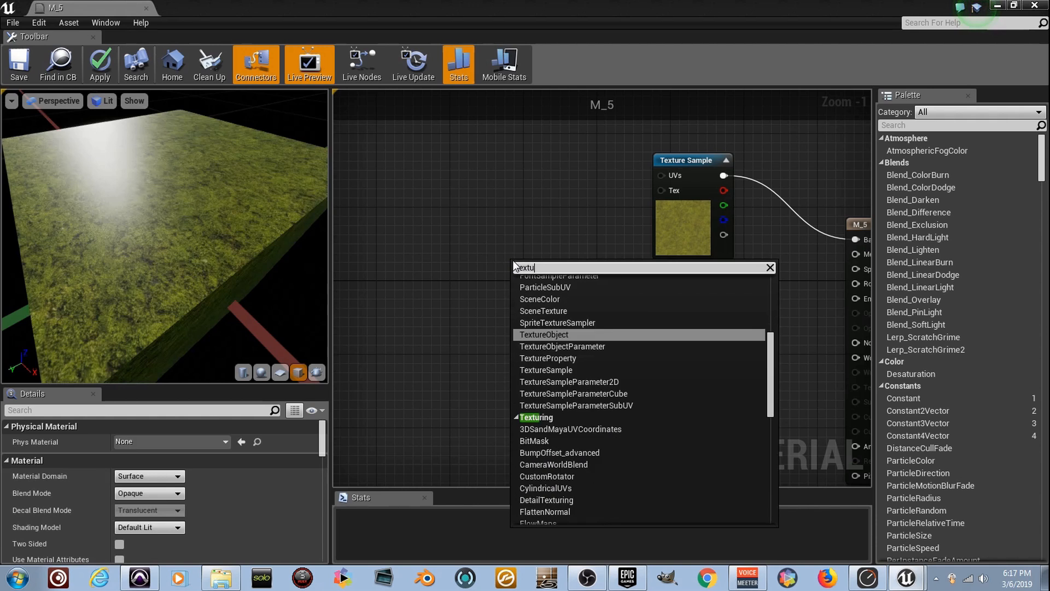
{"action": "key", "text": "Return"}
{"action": "scroll", "coordinate": [531, 248], "scroll_direction": "up", "scroll_amount": 1}
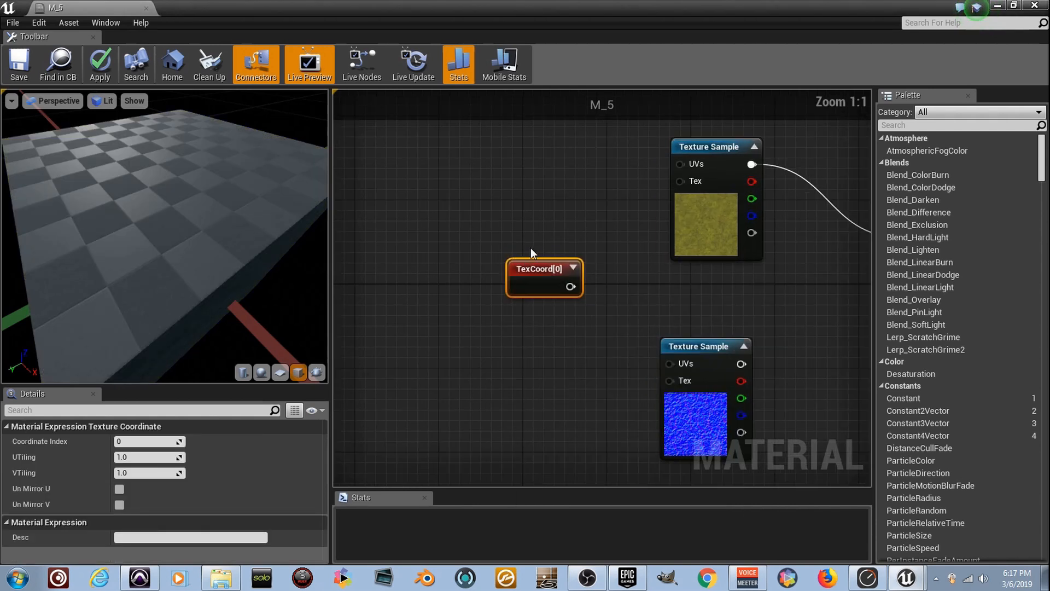
{"action": "left_click", "coordinate": [575, 271]}
{"action": "left_click", "coordinate": [589, 273]}
Step: Connect the TexCoord node to the UVs input of the moss color sample and position it beside that sample
{"action": "left_click_drag", "start_coordinate": [567, 272], "coordinate": [561, 223]}
{"action": "right_click_drag", "start_coordinate": [561, 223], "coordinate": [536, 294]}
{"action": "left_click_drag", "start_coordinate": [540, 309], "coordinate": [656, 236]}
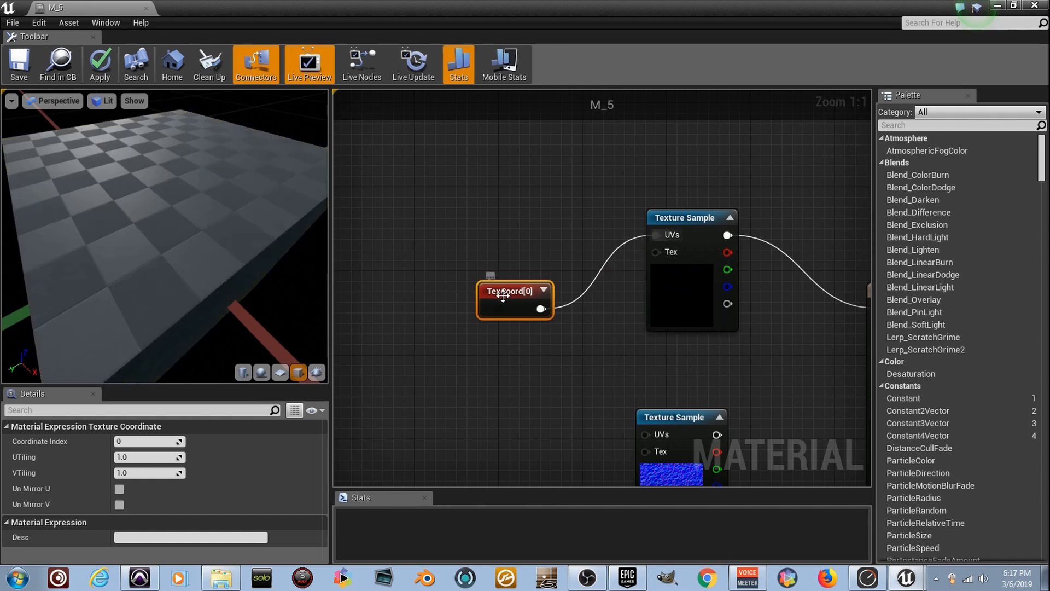
{"action": "left_click_drag", "start_coordinate": [523, 314], "coordinate": [533, 273]}
{"action": "right_click_drag", "start_coordinate": [615, 277], "coordinate": [440, 256]}
{"action": "right_click_drag", "start_coordinate": [433, 293], "coordinate": [482, 307]}
Step: Set the TexCoord node's UTiling and VTiling to 5 and inspect the moss tiling on the cube
{"action": "scroll", "coordinate": [178, 243], "scroll_direction": "up", "scroll_amount": 5}
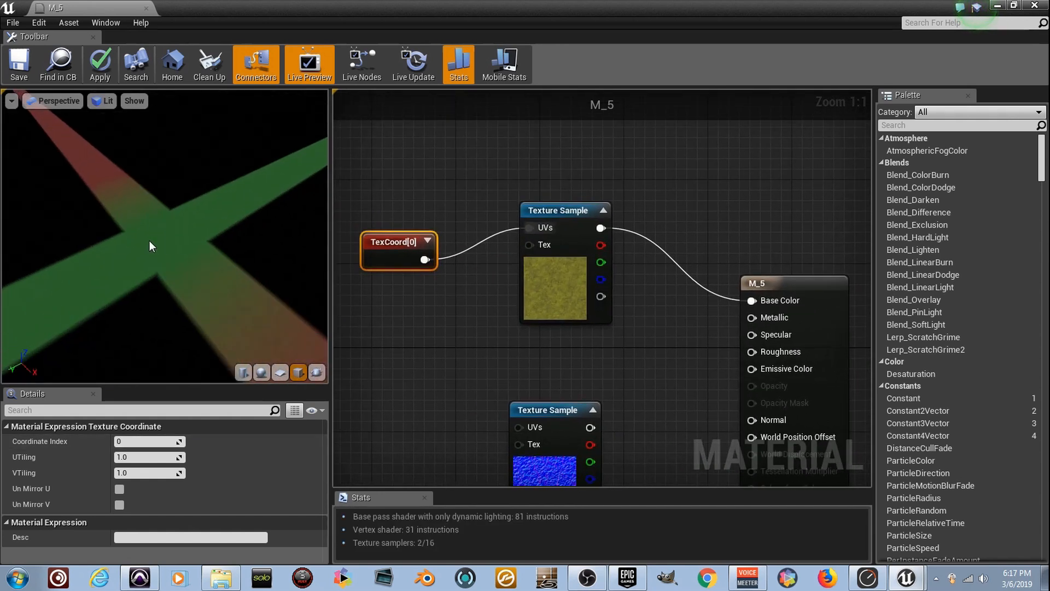
{"action": "scroll", "coordinate": [149, 241], "scroll_direction": "down", "scroll_amount": 5}
{"action": "scroll", "coordinate": [125, 241], "scroll_direction": "up", "scroll_amount": 3}
{"action": "left_click_drag", "start_coordinate": [106, 241], "coordinate": [175, 298]}
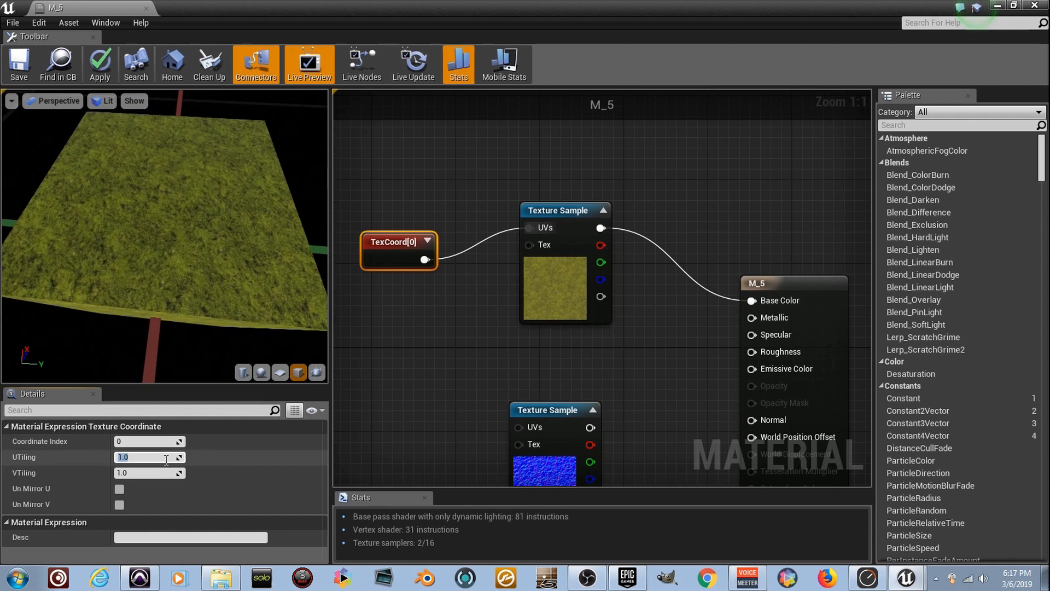
{"action": "type", "text": "5"}
{"action": "key", "text": "Tab"}
{"action": "type", "text": "5"}
{"action": "key", "text": "Return"}
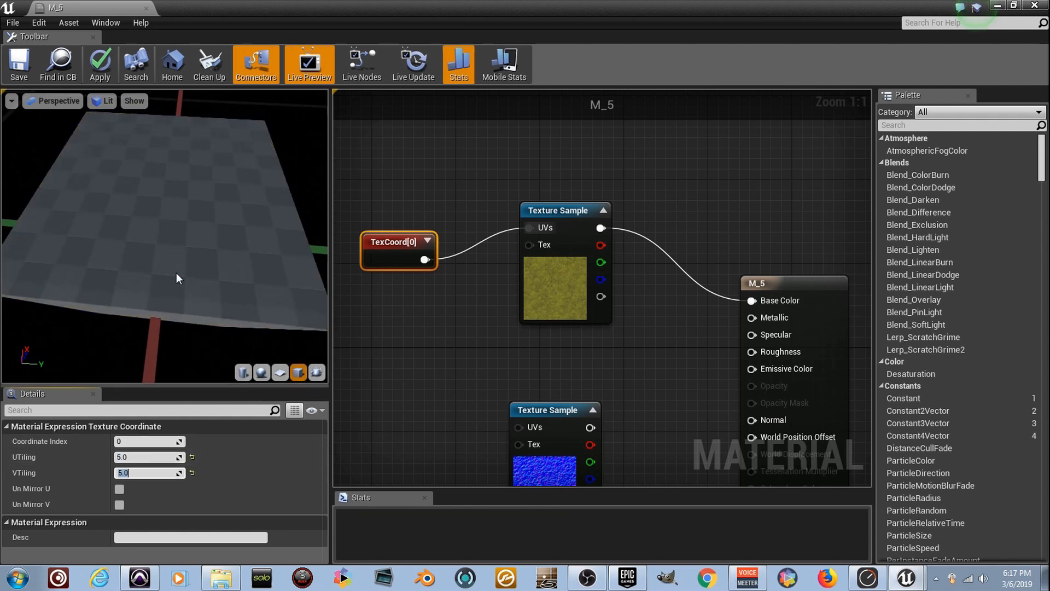
{"action": "mouse_move", "coordinate": [173, 256]}
{"action": "left_mouse_down"}
{"action": "mouse_move", "coordinate": [230, 252]}
{"action": "mouse_move", "coordinate": [175, 203]}
{"action": "mouse_move", "coordinate": [160, 248]}
{"action": "left_mouse_up"}
{"action": "scroll", "coordinate": [159, 248], "scroll_direction": "up", "scroll_amount": 2}
{"action": "scroll", "coordinate": [159, 249], "scroll_direction": "down", "scroll_amount": 2}
{"action": "scroll", "coordinate": [159, 248], "scroll_direction": "down", "scroll_amount": 4}
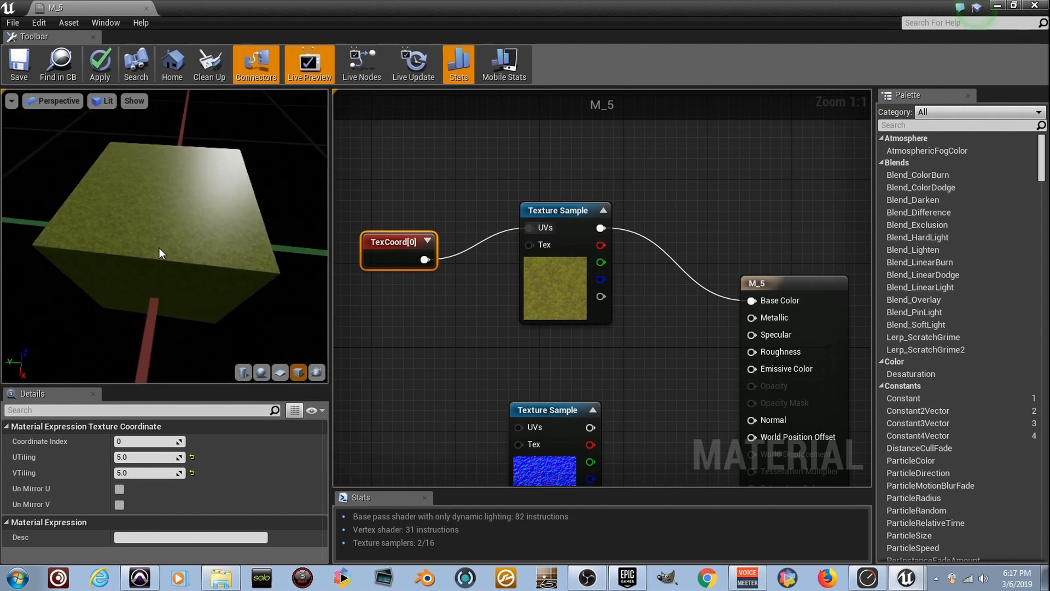
Step: Set the TexCoord node's UTiling and VTiling to 0.2 and inspect the enlarged moss texture on the cube
{"action": "left_click", "coordinate": [155, 460]}
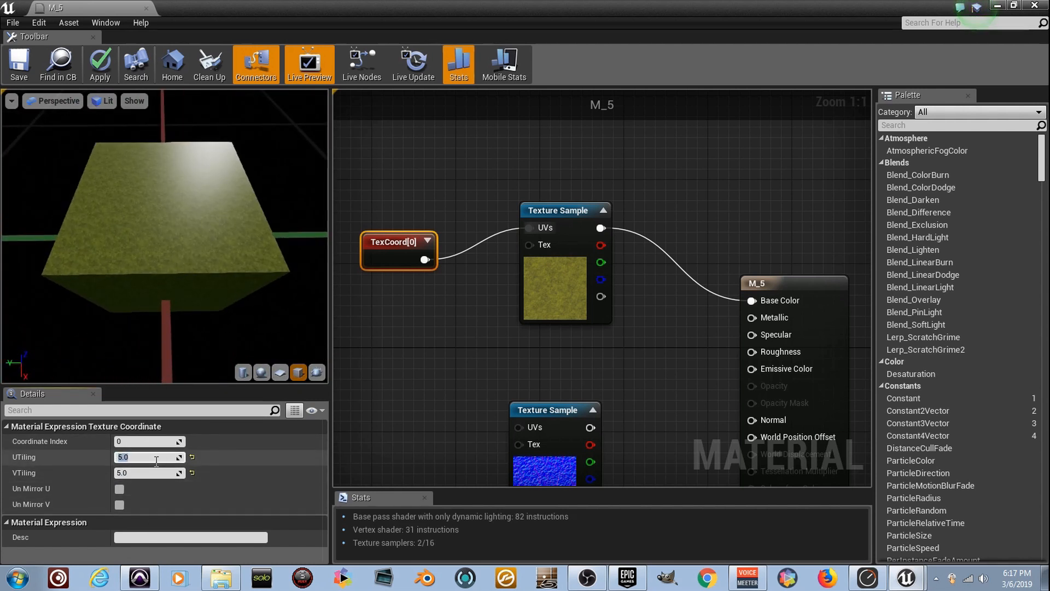
{"action": "type", "text": ".2"}
{"action": "key", "text": "Tab"}
{"action": "type", "text": ".2"}
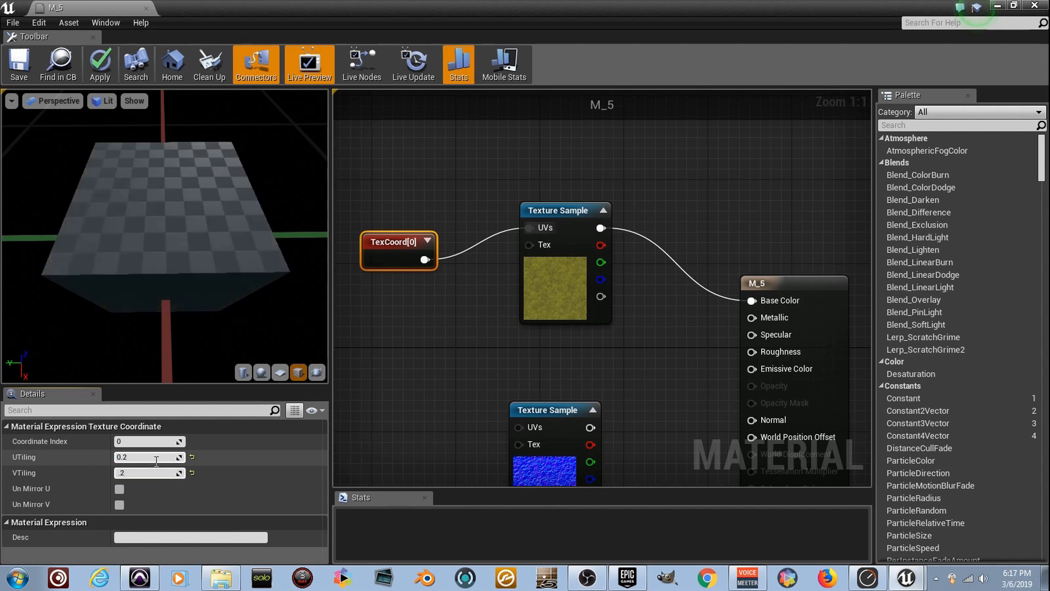
{"action": "left_click_drag", "start_coordinate": [149, 283], "coordinate": [323, 283]}
{"action": "scroll", "coordinate": [113, 261], "scroll_direction": "up", "scroll_amount": 3}
{"action": "left_click_drag", "start_coordinate": [114, 261], "coordinate": [263, 284]}
Step: Connect the moss normal sample to Normal, link the TexCoord node to its UVs, and inspect the cube
{"action": "right_click_drag", "start_coordinate": [375, 274], "coordinate": [340, 202]}
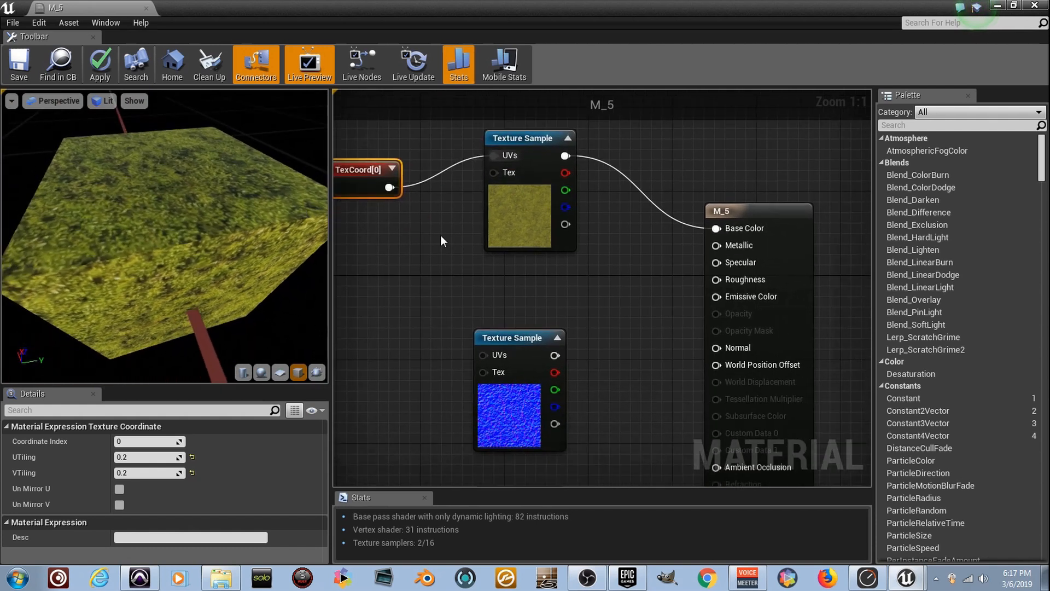
{"action": "left_click_drag", "start_coordinate": [555, 355], "coordinate": [717, 350]}
{"action": "left_click_drag", "start_coordinate": [285, 252], "coordinate": [231, 274]}
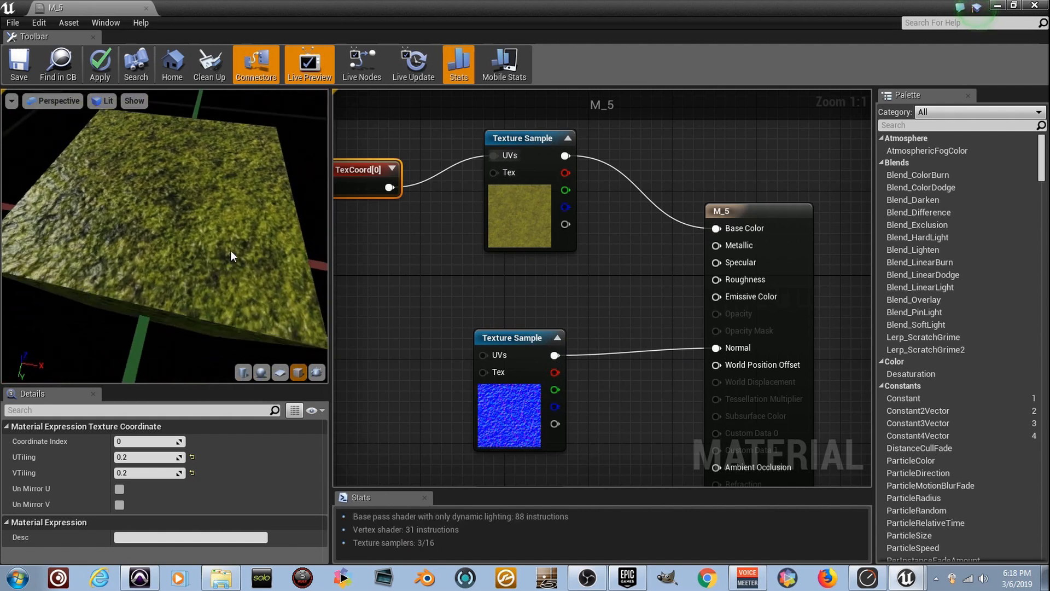
{"action": "left_click_drag", "start_coordinate": [388, 189], "coordinate": [483, 355]}
{"action": "left_click_drag", "start_coordinate": [278, 281], "coordinate": [172, 236]}
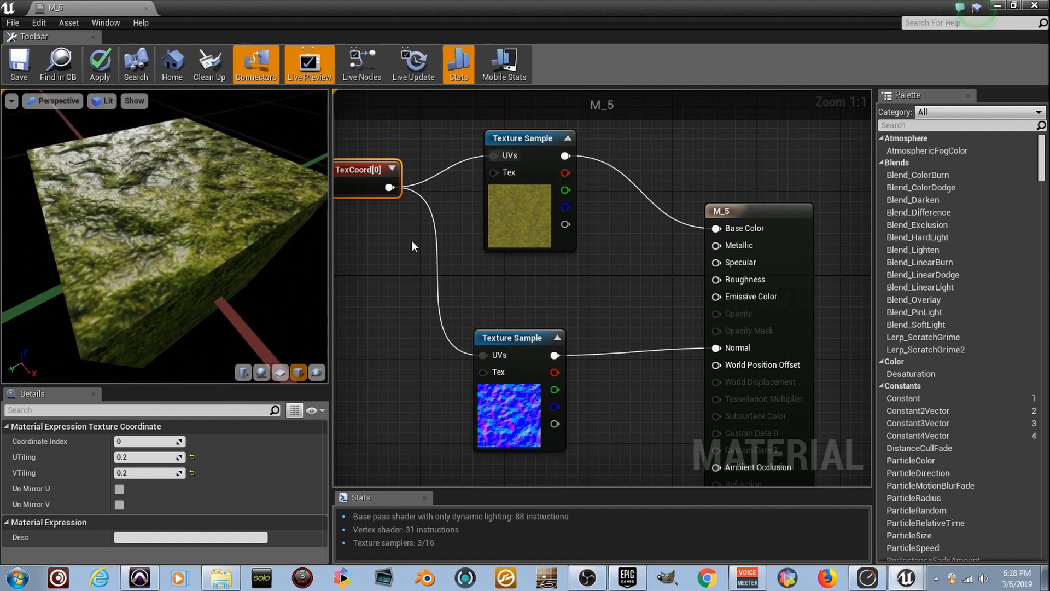
Step: Reposition the TexCoord node midway between the moss color and moss normal samples and check the preview cube
{"action": "left_click_drag", "start_coordinate": [368, 188], "coordinate": [364, 217]}
{"action": "right_click_drag", "start_coordinate": [371, 268], "coordinate": [432, 288]}
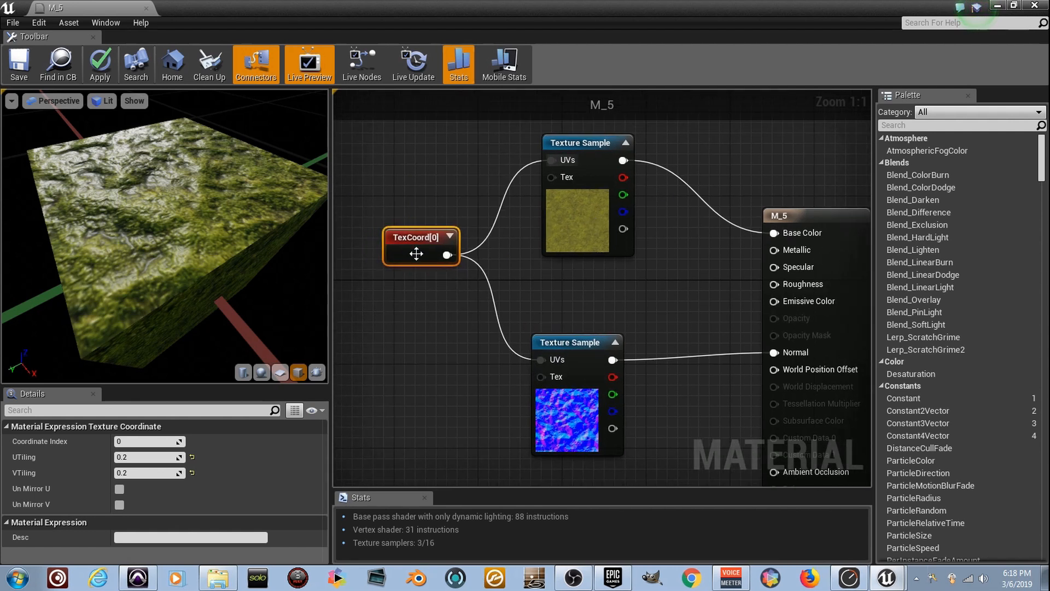
{"action": "left_click_drag", "start_coordinate": [423, 261], "coordinate": [411, 263]}
{"action": "left_click_drag", "start_coordinate": [114, 171], "coordinate": [142, 175]}
Step: Move the gravel sample out of the way and shift the moss normal sample closer to the TexCoord node
{"action": "right_click_drag", "start_coordinate": [514, 360], "coordinate": [477, 199]}
{"action": "left_click_drag", "start_coordinate": [625, 391], "coordinate": [356, 397]}
{"action": "left_click_drag", "start_coordinate": [541, 268], "coordinate": [488, 270]}
{"action": "right_click_drag", "start_coordinate": [489, 270], "coordinate": [489, 344]}
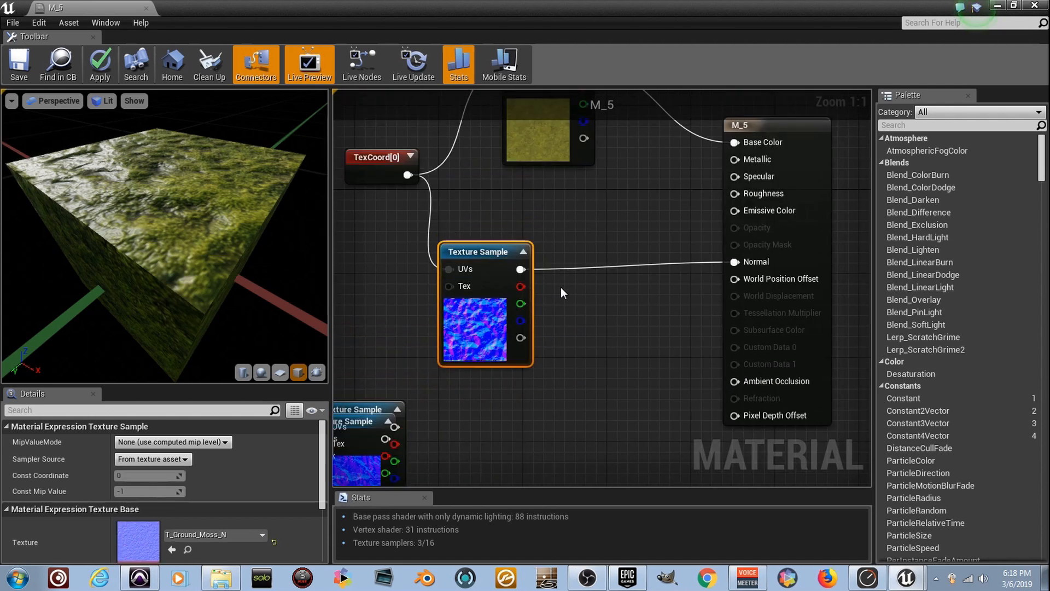
Step: Add Multiply and Constant3Vector nodes, wiring the moss normal sample into A and the vector into B
{"action": "left_click", "coordinate": [560, 287]}
{"action": "left_click", "coordinate": [529, 395]}
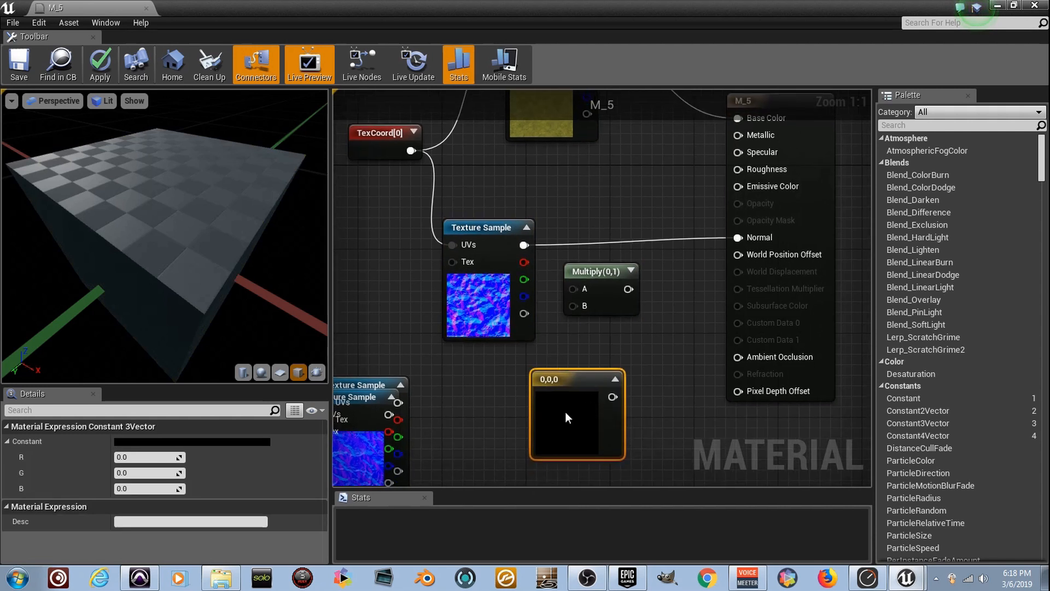
{"action": "left_click_drag", "start_coordinate": [547, 403], "coordinate": [534, 245]}
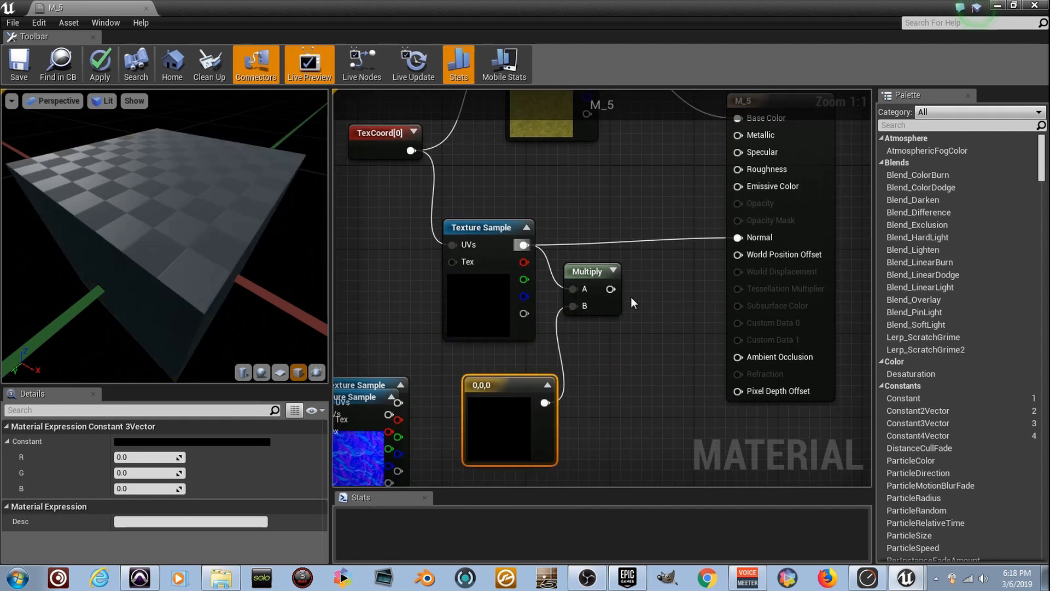
Step: Connect the Multiply output to Normal and disconnect the moss color sample from Base Color
{"action": "left_click_drag", "start_coordinate": [611, 289], "coordinate": [746, 242]}
{"action": "right_click_drag", "start_coordinate": [724, 247], "coordinate": [721, 347]}
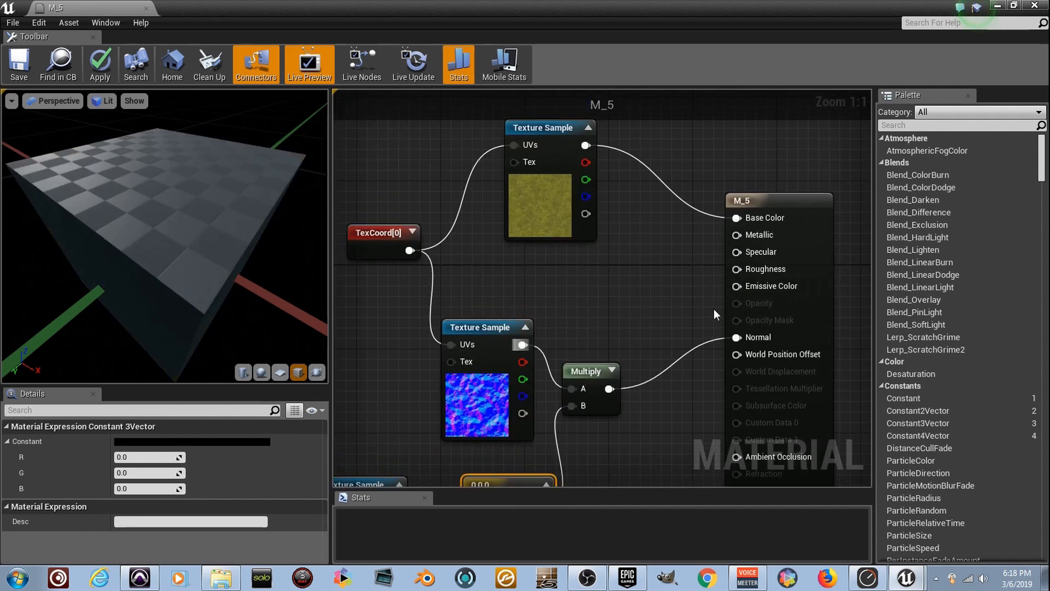
{"action": "left_click", "coordinate": [736, 218], "text": "alt"}
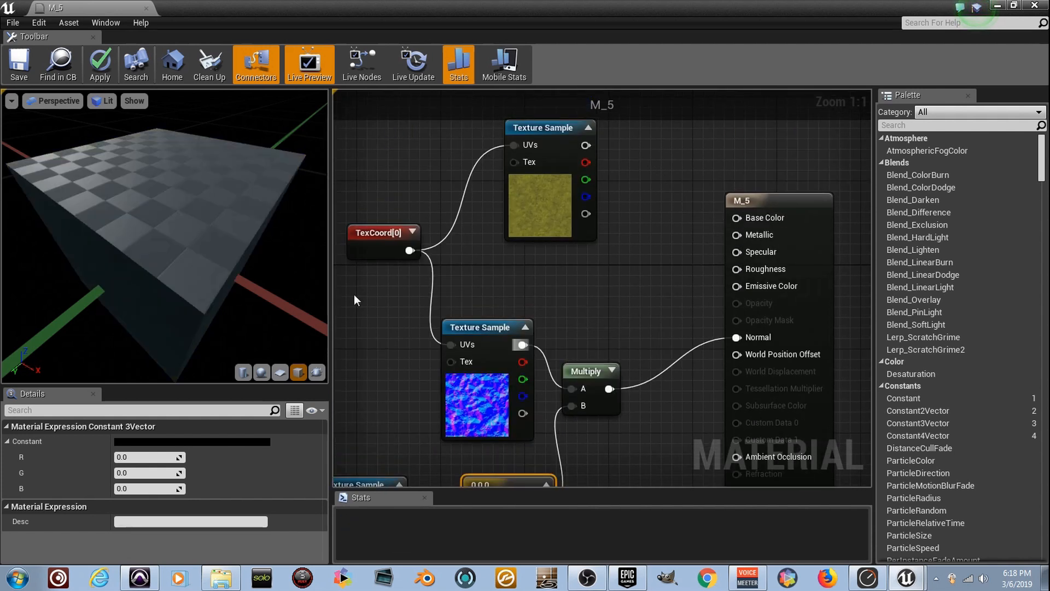
{"action": "mouse_move", "coordinate": [262, 285]}
{"action": "left_mouse_down"}
{"action": "mouse_move", "coordinate": [219, 284]}
{"action": "mouse_move", "coordinate": [252, 285]}
{"action": "left_mouse_up"}
Step: Set the Constant3Vector's R, G and B to 1 and inspect the normal effect on the cube
{"action": "right_click_drag", "start_coordinate": [520, 452], "coordinate": [508, 382]}
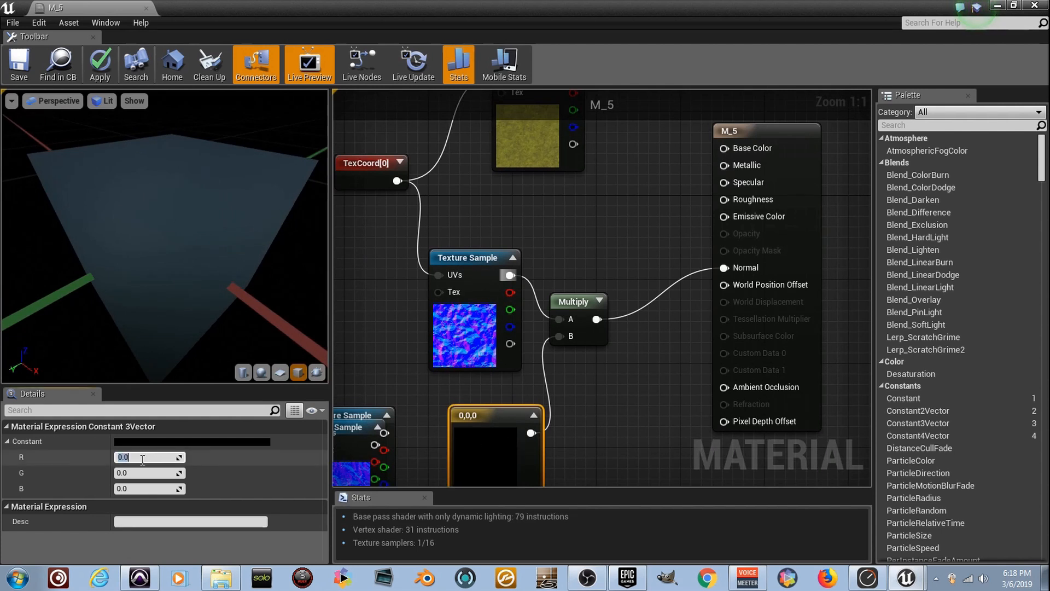
{"action": "key", "text": "Tab"}
{"action": "type", "text": "1"}
{"action": "key", "text": "Tab"}
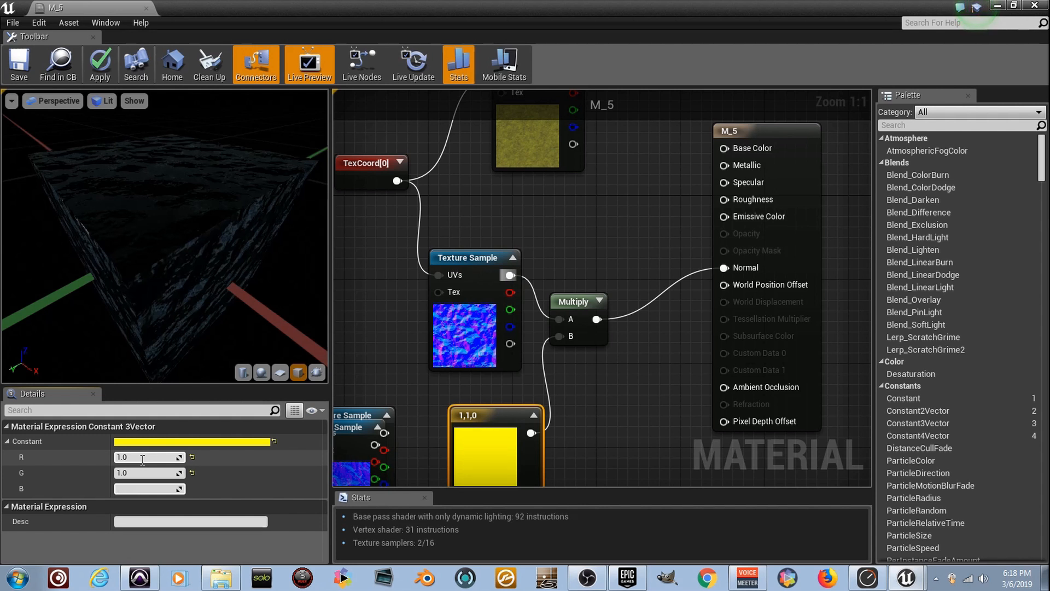
{"action": "type", "text": "1"}
{"action": "key", "text": "Return"}
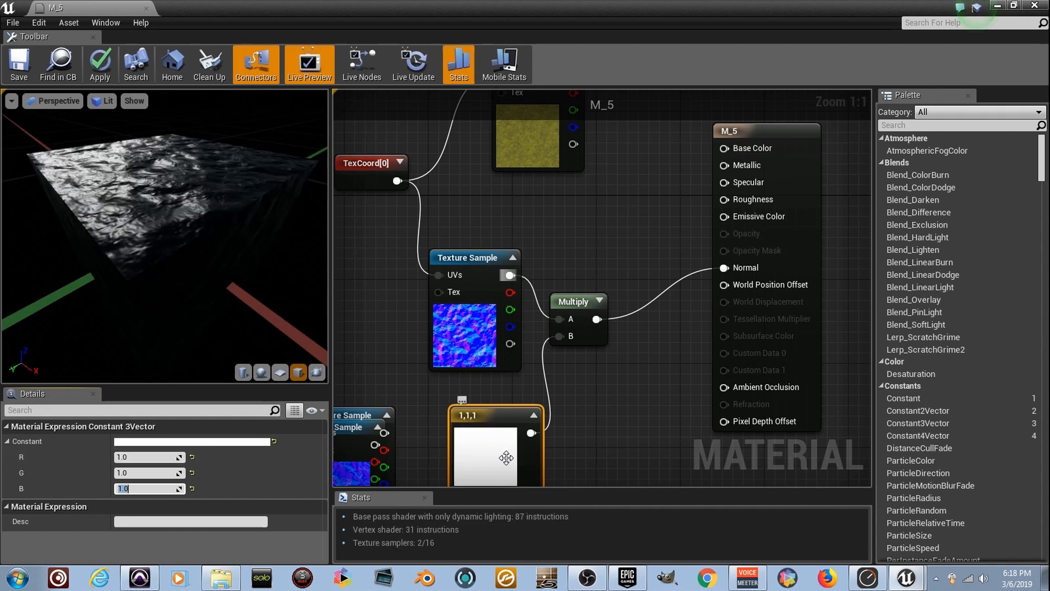
{"action": "left_click_drag", "start_coordinate": [274, 311], "coordinate": [229, 267]}
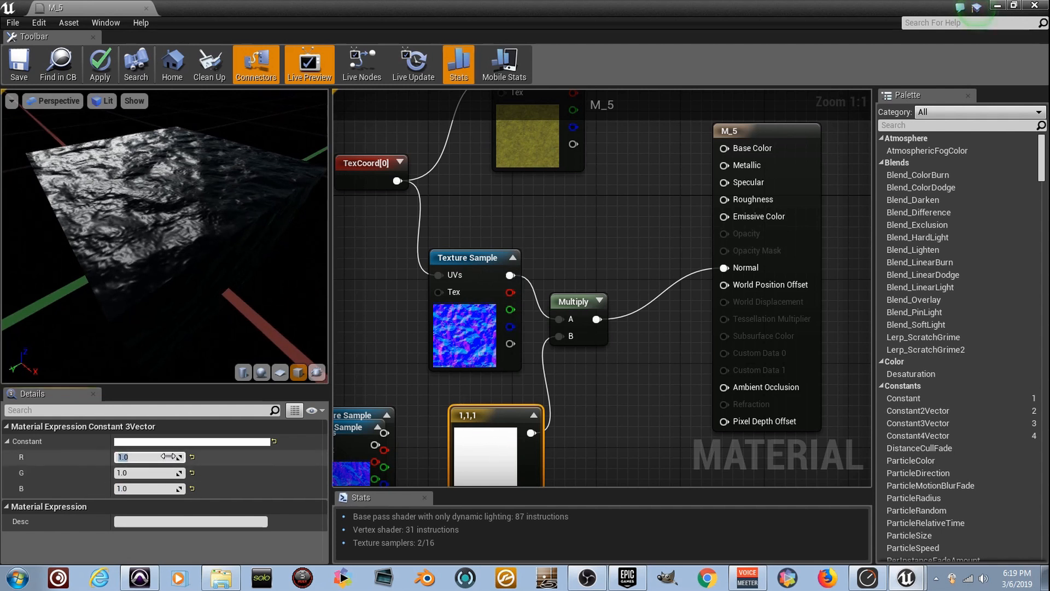
Step: Set the Constant3Vector's B value to 5 and inspect the cube surface
{"action": "key", "text": "Tab"}
{"action": "key", "text": "Tab"}
{"action": "type", "text": "5"}
{"action": "key", "text": "Return"}
{"action": "left_click_drag", "start_coordinate": [163, 306], "coordinate": [178, 279]}
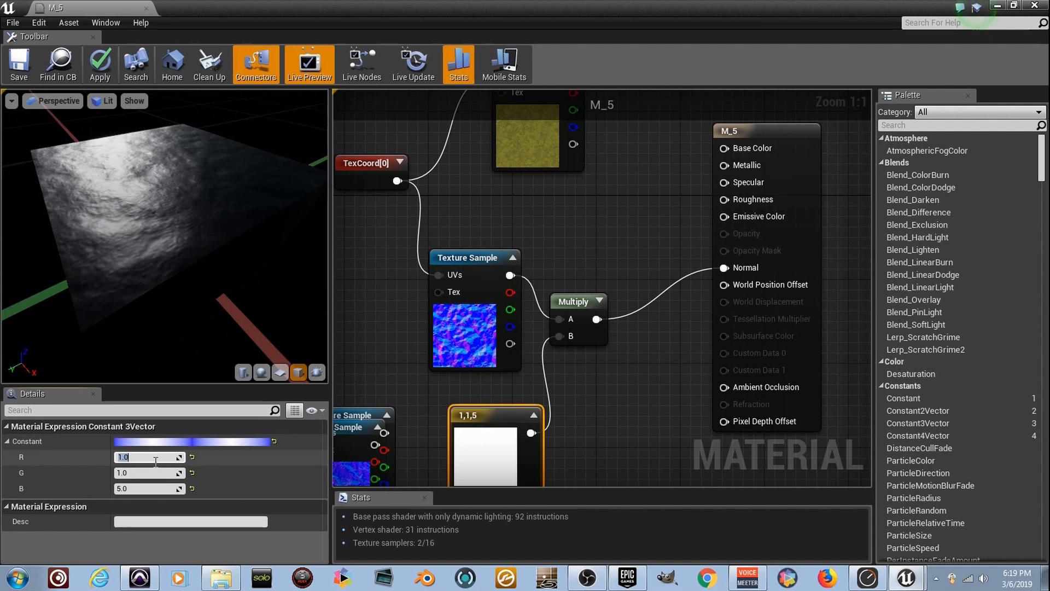
Step: Set the Constant3Vector to R 3, G 3 and B 1 and inspect the normal intensity on the cube
{"action": "type", "text": "3"}
{"action": "key", "text": "Tab"}
{"action": "type", "text": "3"}
{"action": "key", "text": "Tab"}
{"action": "type", "text": "1"}
{"action": "key", "text": "Return"}
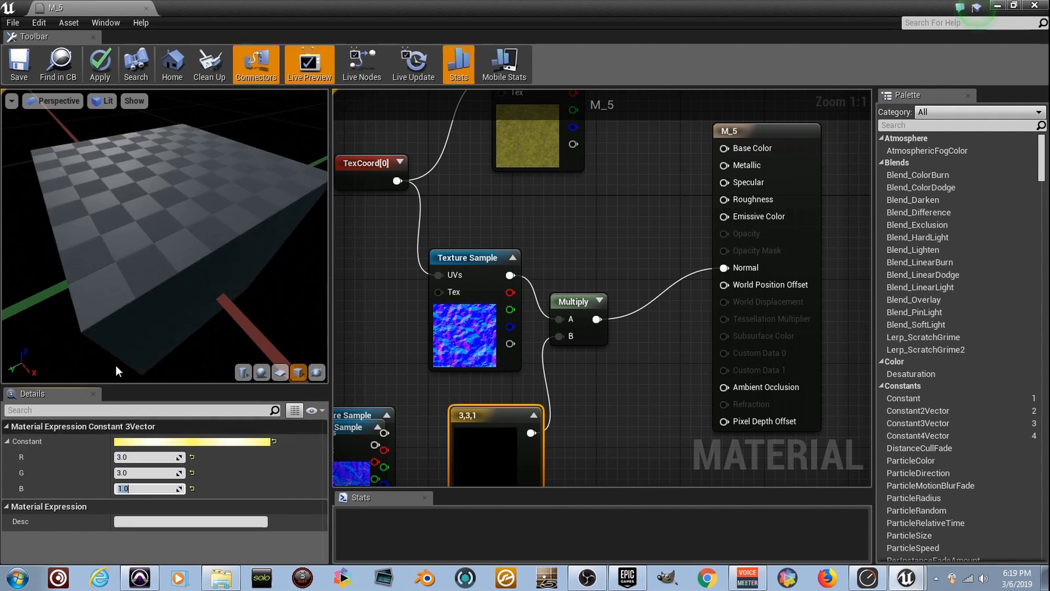
{"action": "mouse_move", "coordinate": [142, 306]}
{"action": "left_mouse_down"}
{"action": "mouse_move", "coordinate": [173, 296]}
{"action": "mouse_move", "coordinate": [110, 301]}
{"action": "mouse_move", "coordinate": [153, 303]}
{"action": "mouse_move", "coordinate": [124, 302]}
{"action": "mouse_move", "coordinate": [143, 303]}
{"action": "left_mouse_up"}
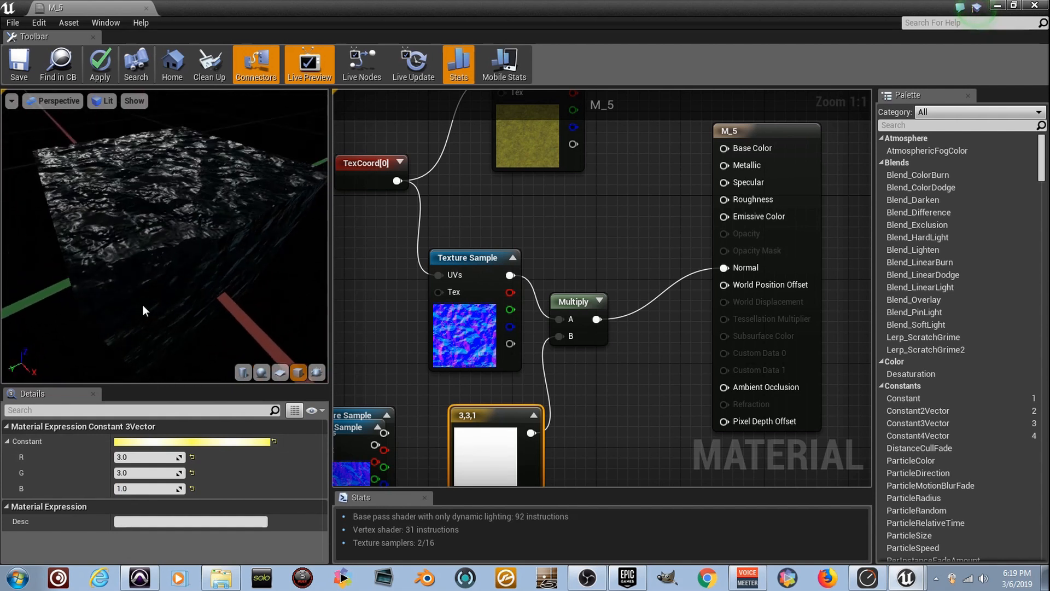
{"action": "mouse_move", "coordinate": [271, 273]}
{"action": "left_mouse_down"}
{"action": "mouse_move", "coordinate": [257, 272]}
{"action": "mouse_move", "coordinate": [270, 273]}
{"action": "left_mouse_up"}
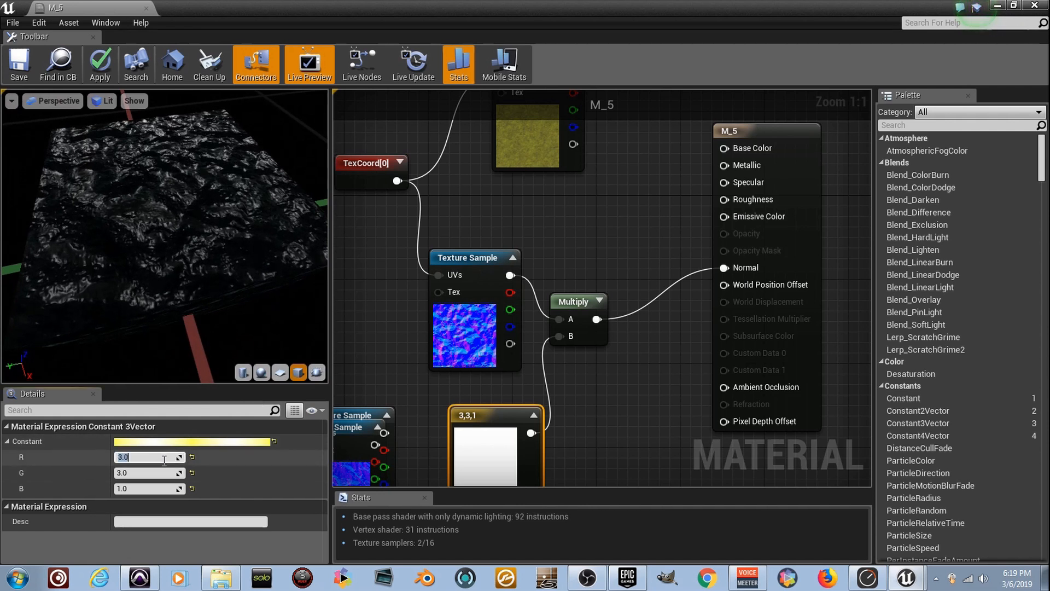
Step: Set the Constant3Vector's R and G values to 10
{"action": "left_click", "coordinate": [163, 461]}
{"action": "type", "text": "10"}
{"action": "key", "text": "Tab"}
{"action": "type", "text": "10"}
{"action": "key", "text": "Tab"}
{"action": "key", "text": "Return"}
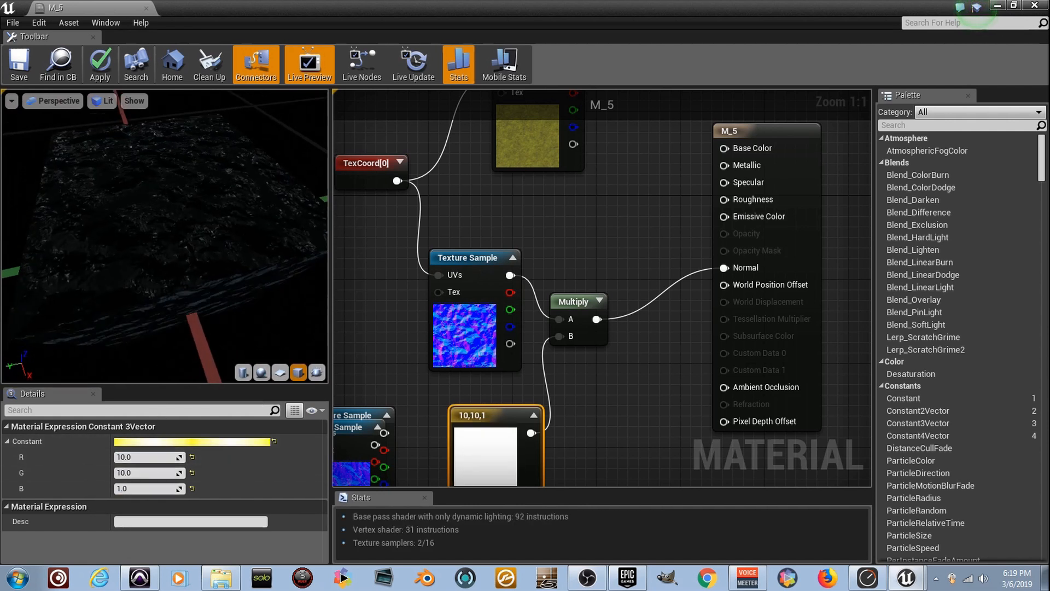
Step: Set the Constant3Vector to R 1, G 1 and B 8 and inspect the cube from another angle
{"action": "left_click", "coordinate": [160, 455]}
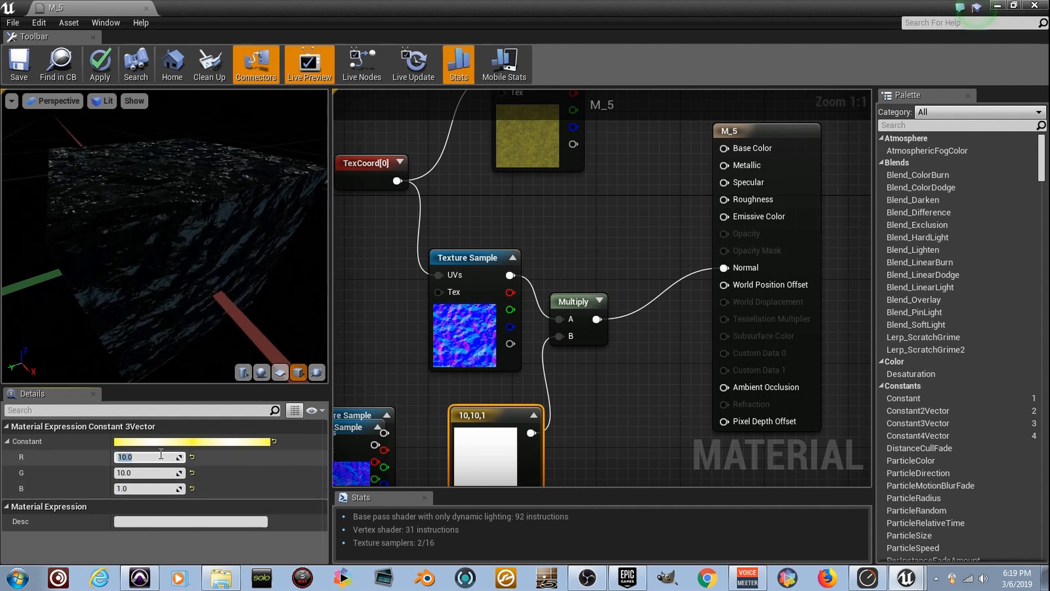
{"action": "type", "text": "1"}
{"action": "key", "text": "Tab"}
{"action": "type", "text": "1"}
{"action": "key", "text": "Tab"}
{"action": "type", "text": "8"}
{"action": "key", "text": "Return"}
{"action": "left_click_drag", "start_coordinate": [173, 260], "coordinate": [328, 268]}
Step: Delete the Multiply and Constant3Vector nodes
{"action": "scroll", "coordinate": [350, 295], "scroll_direction": "down", "scroll_amount": 1}
{"action": "scroll", "coordinate": [518, 281], "scroll_direction": "down", "scroll_amount": 3}
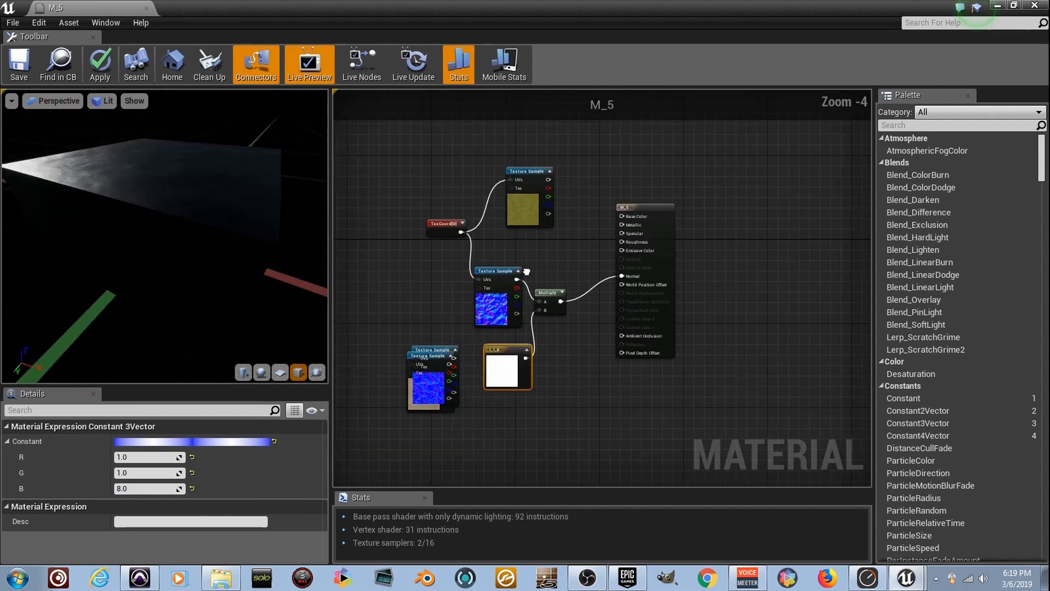
{"action": "right_click_drag", "start_coordinate": [539, 307], "coordinate": [565, 300]}
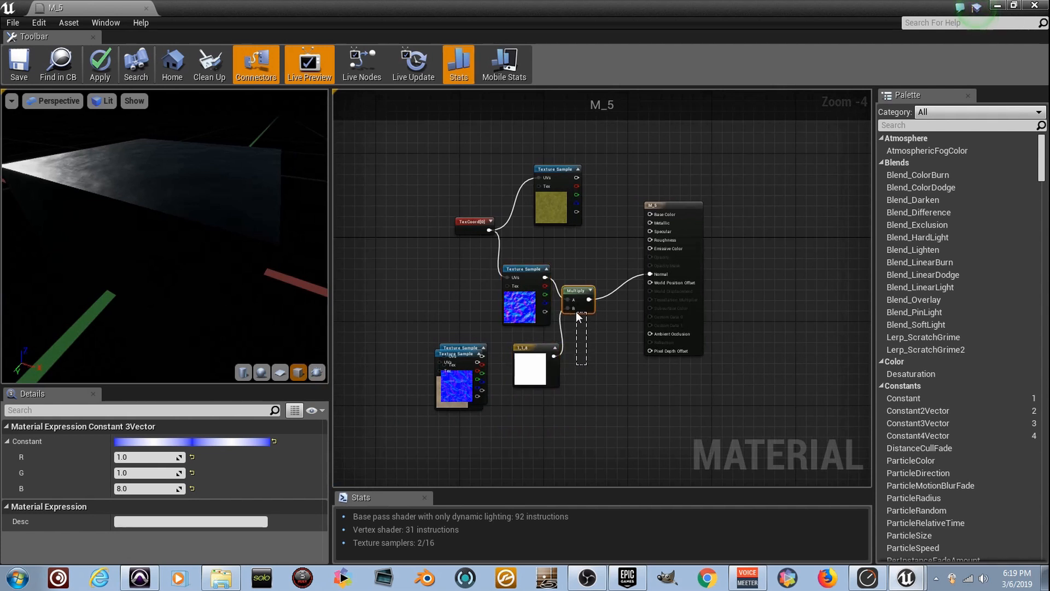
{"action": "left_click", "coordinate": [577, 306]}
{"action": "key", "text": "Delete"}
{"action": "left_click", "coordinate": [547, 362]}
{"action": "key", "text": "Delete"}
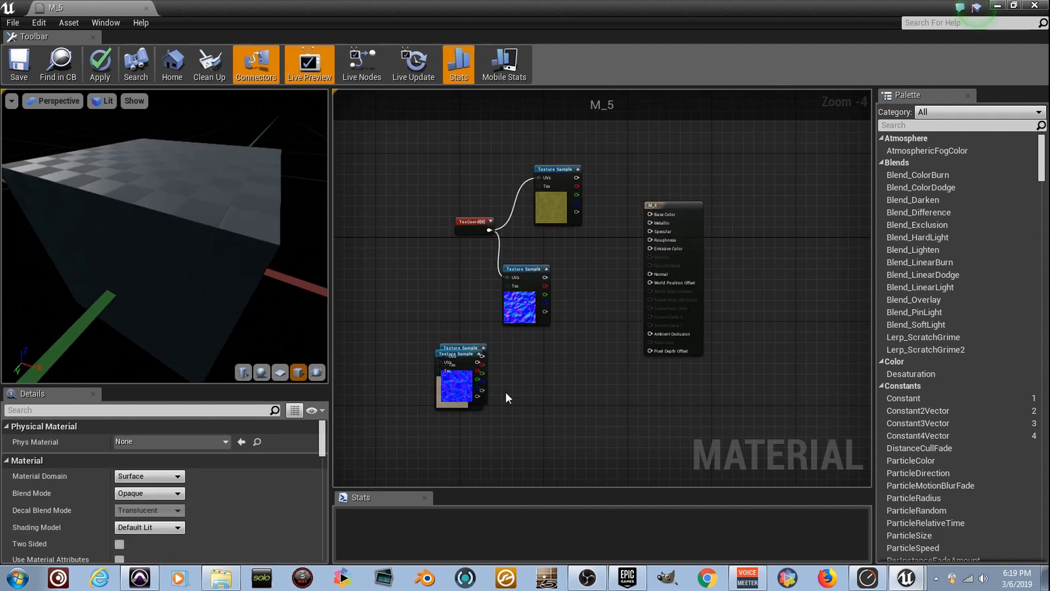
Step: Separate the overlapping gravel samples by moving the gravel color sample above the moss color sample, and delete the TexCoord node
{"action": "left_click_drag", "start_coordinate": [464, 413], "coordinate": [482, 448]}
{"action": "left_click_drag", "start_coordinate": [453, 407], "coordinate": [564, 192]}
{"action": "left_click_drag", "start_coordinate": [566, 112], "coordinate": [565, 87]}
{"action": "left_click_drag", "start_coordinate": [475, 243], "coordinate": [430, 242]}
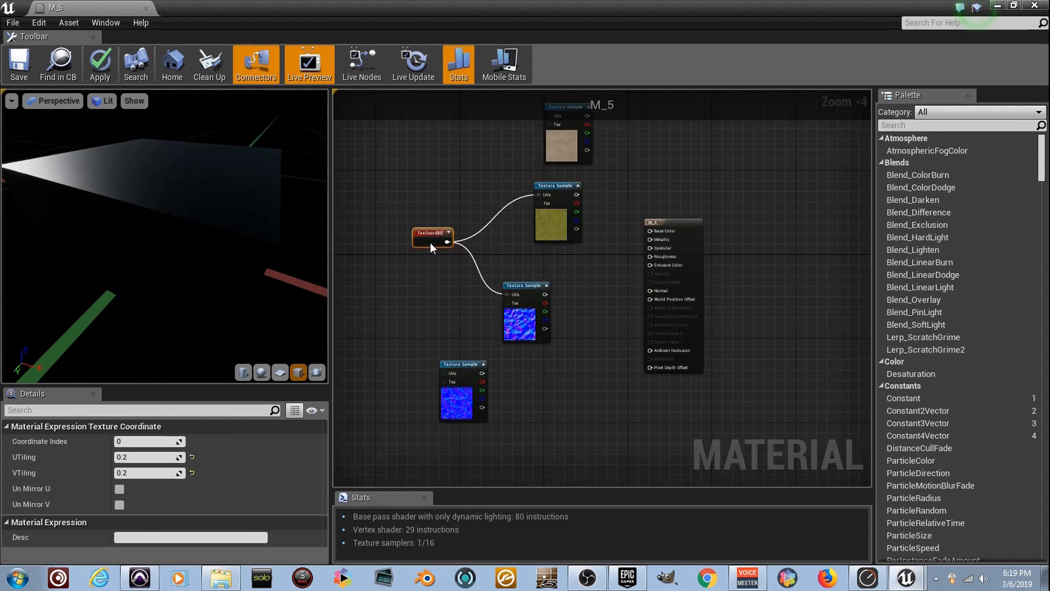
{"action": "key", "text": "Delete"}
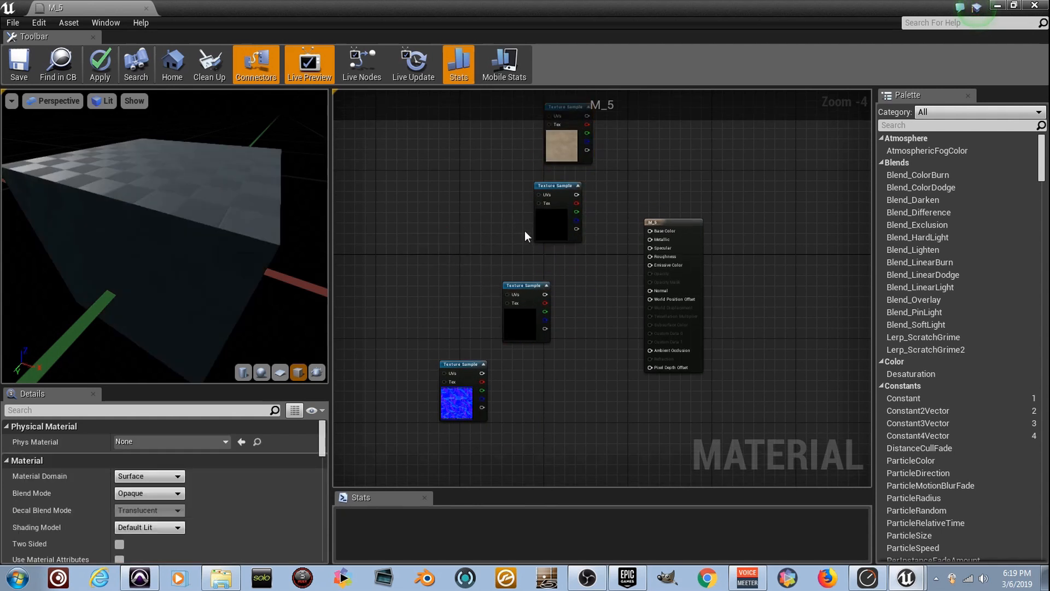
Step: Stack the moss color sample above the gravel color sample and place the gravel normal sample beneath the moss normal sample
{"action": "left_click_drag", "start_coordinate": [547, 228], "coordinate": [488, 170]}
{"action": "scroll", "coordinate": [509, 247], "scroll_direction": "up", "scroll_amount": 2}
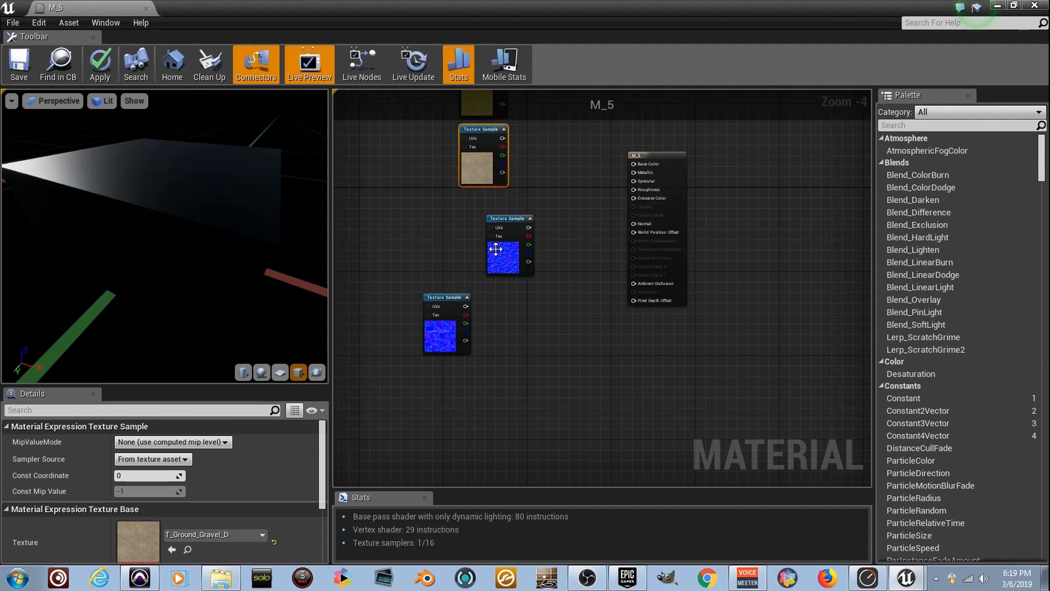
{"action": "left_click_drag", "start_coordinate": [439, 368], "coordinate": [527, 388]}
Step: Add a RadialGradientExponential node and place it in the empty graph area beside the texture samples
{"action": "right_click_drag", "start_coordinate": [385, 217], "coordinate": [534, 299]}
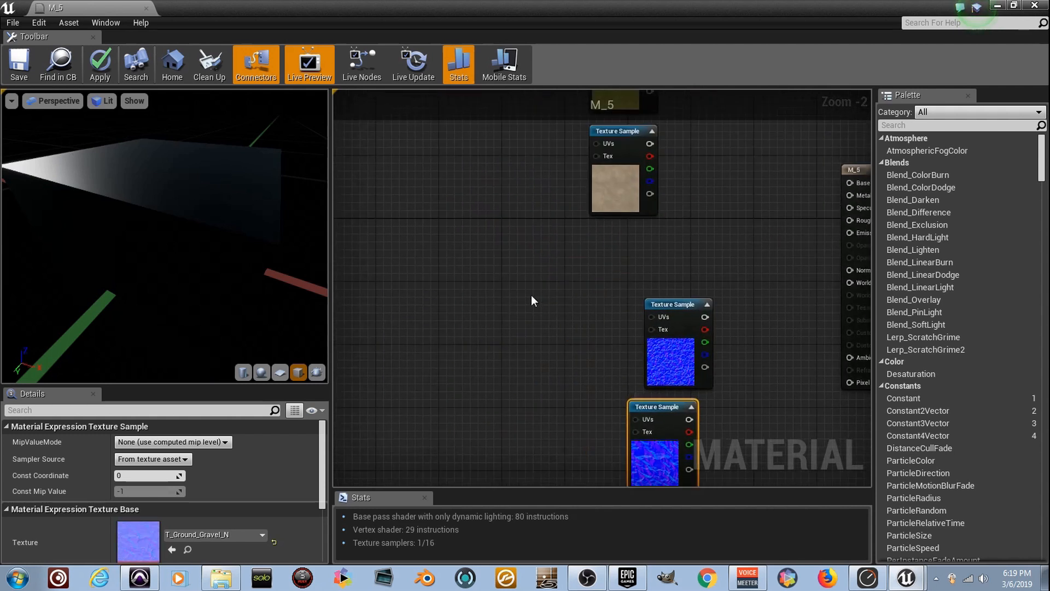
{"action": "right_click", "coordinate": [527, 287]}
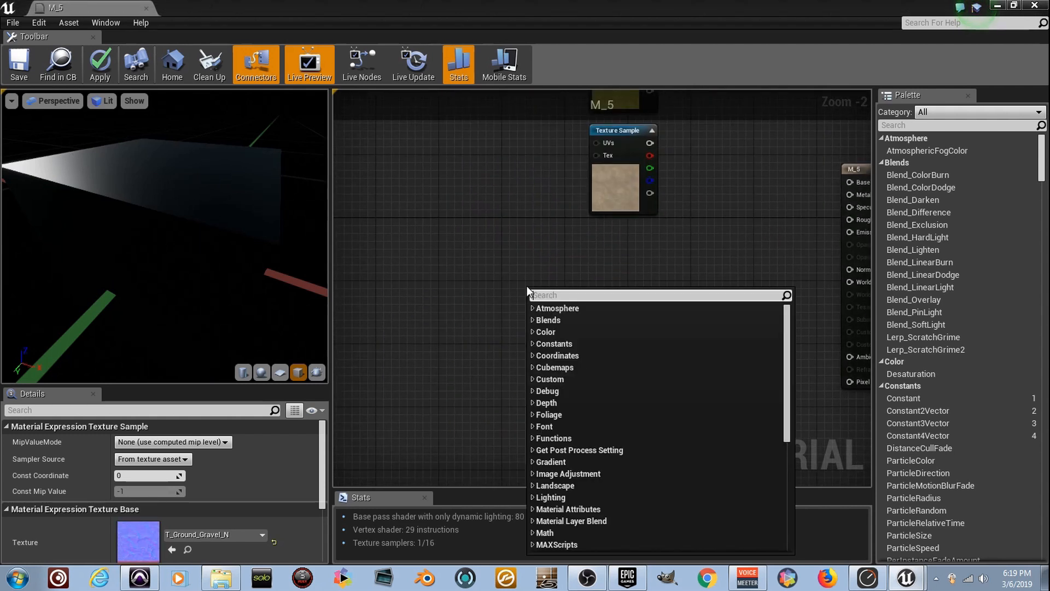
{"action": "type", "text": "radial"}
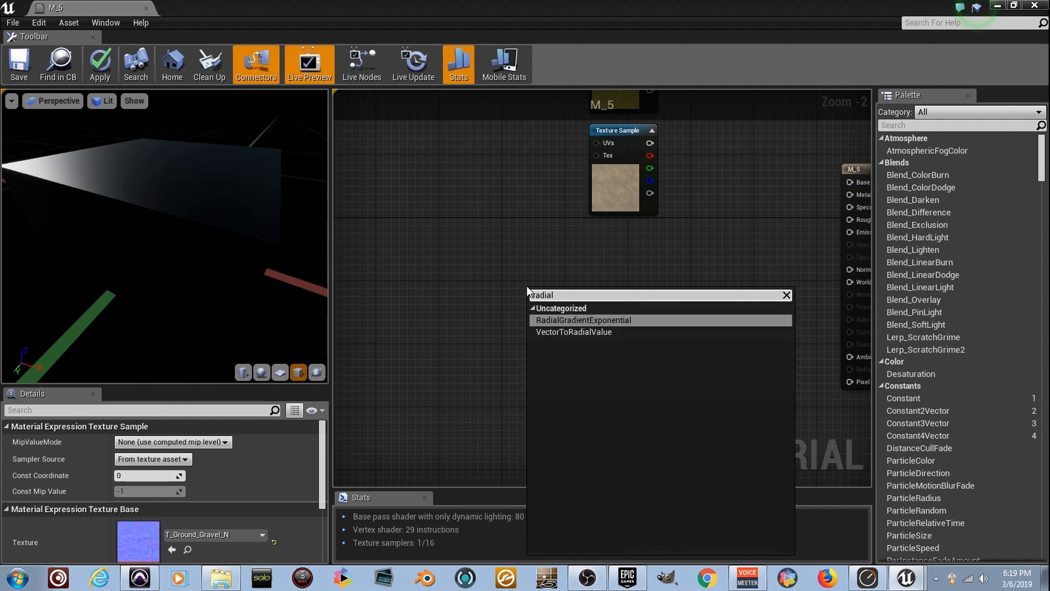
{"action": "key", "text": "Return"}
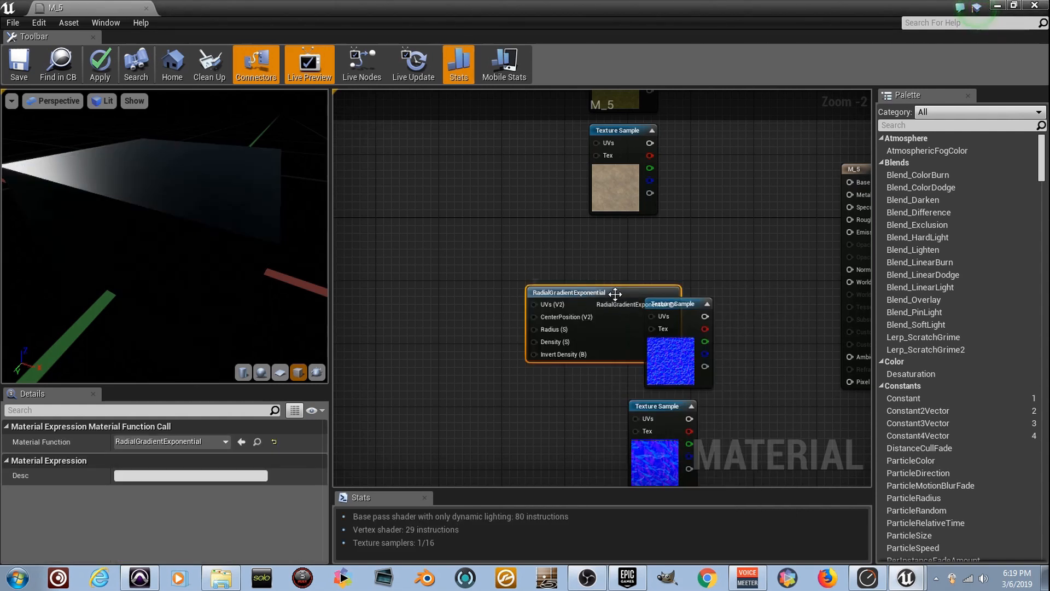
{"action": "left_click_drag", "start_coordinate": [614, 293], "coordinate": [452, 238]}
{"action": "scroll", "coordinate": [513, 257], "scroll_direction": "up", "scroll_amount": 6}
{"action": "scroll", "coordinate": [513, 257], "scroll_direction": "down", "scroll_amount": 4}
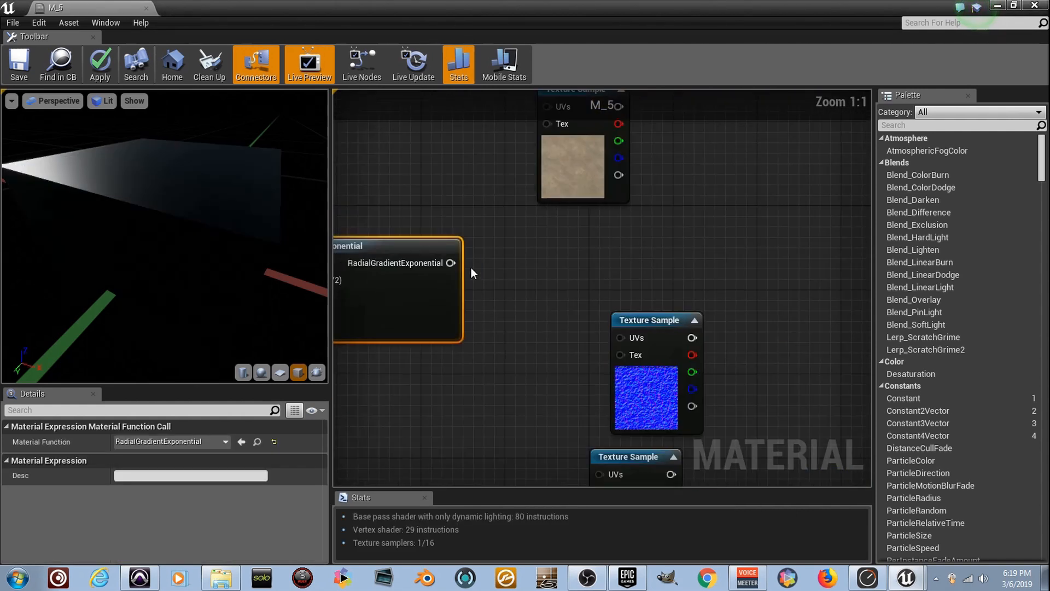
Step: Connect the RadialGradientExponential output to Base Color and inspect the gradient on the cube
{"action": "left_click_drag", "start_coordinate": [451, 263], "coordinate": [751, 158]}
{"action": "right_click_drag", "start_coordinate": [579, 234], "coordinate": [675, 235]}
{"action": "left_click_drag", "start_coordinate": [221, 265], "coordinate": [246, 312]}
Step: Add one Lerp node beside the color samples and another beside the normal samples, moving the first closer to the color samples
{"action": "scroll", "coordinate": [493, 251], "scroll_direction": "down", "scroll_amount": 2}
{"action": "right_click_drag", "start_coordinate": [563, 249], "coordinate": [524, 288]}
{"action": "left_click", "coordinate": [633, 148]}
{"action": "left_click", "coordinate": [622, 402]}
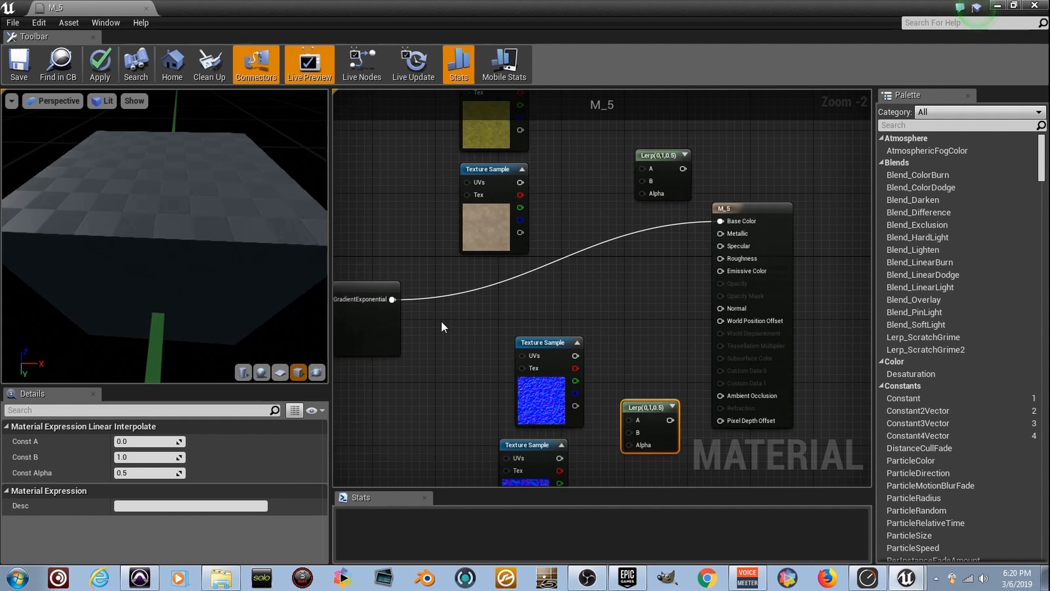
{"action": "left_click_drag", "start_coordinate": [662, 181], "coordinate": [613, 180]}
Step: Connect the moss color sample to input A and the gravel color sample to input B of the color Lerp
{"action": "scroll", "coordinate": [581, 170], "scroll_direction": "up", "scroll_amount": 2}
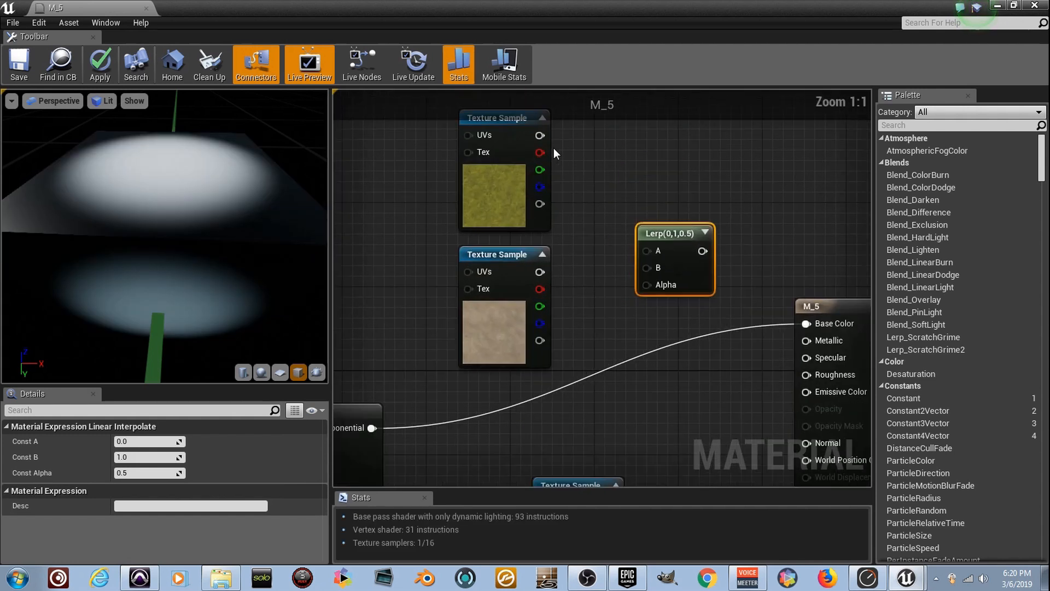
{"action": "left_click_drag", "start_coordinate": [538, 136], "coordinate": [649, 249]}
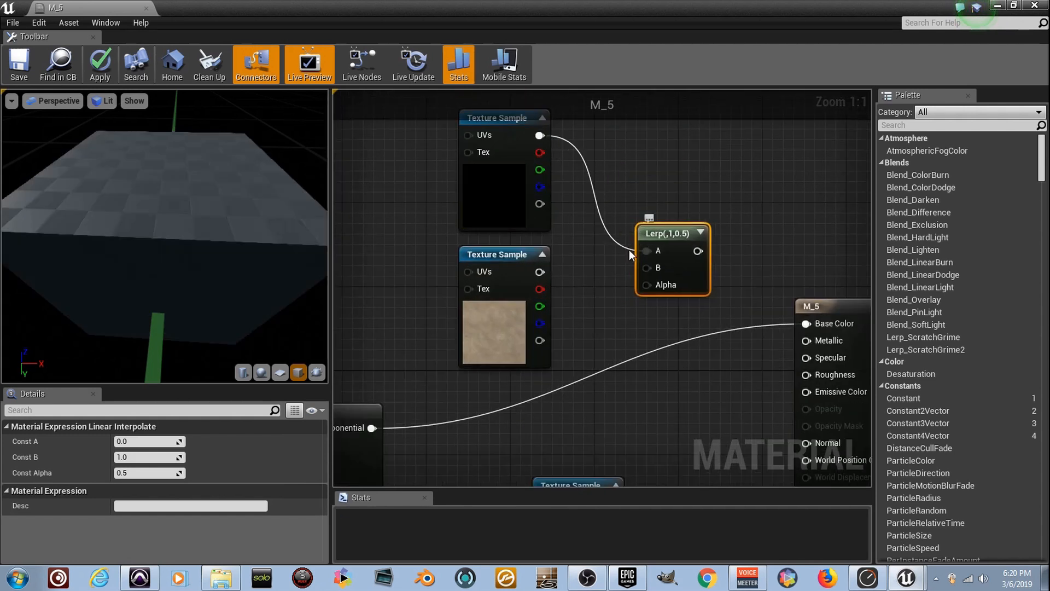
{"action": "left_click_drag", "start_coordinate": [541, 272], "coordinate": [658, 265]}
Step: Connect the moss and gravel normal samples to A and B of the normal Lerp, and shift the group away from the material node
{"action": "right_click_drag", "start_coordinate": [658, 363], "coordinate": [591, 268]}
{"action": "left_click_drag", "start_coordinate": [571, 281], "coordinate": [558, 418]}
{"action": "left_click_drag", "start_coordinate": [663, 461], "coordinate": [481, 249]}
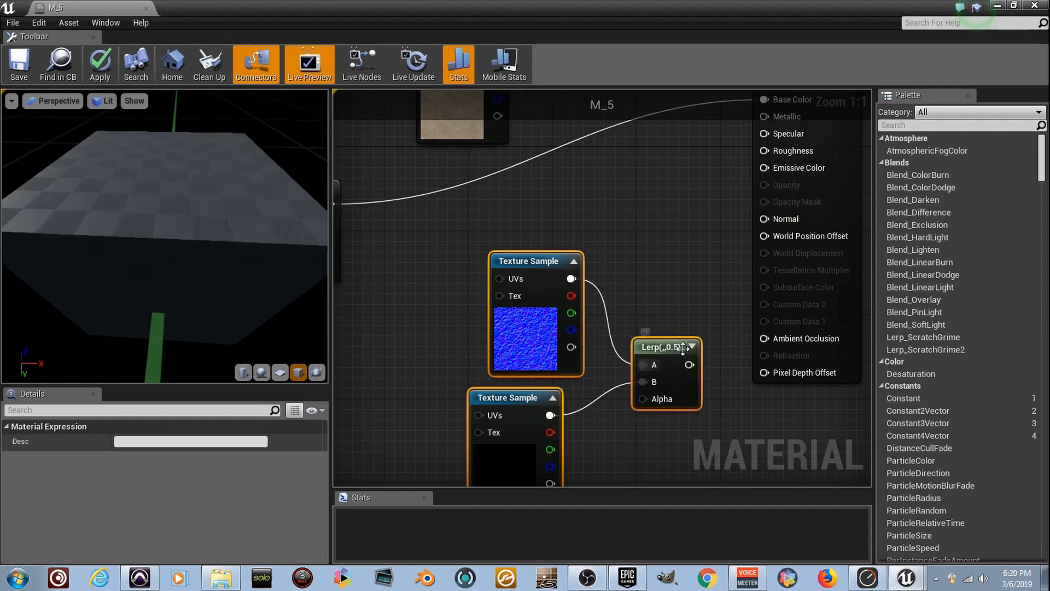
{"action": "left_click_drag", "start_coordinate": [682, 353], "coordinate": [568, 359]}
{"action": "scroll", "coordinate": [627, 368], "scroll_direction": "down", "scroll_amount": 3}
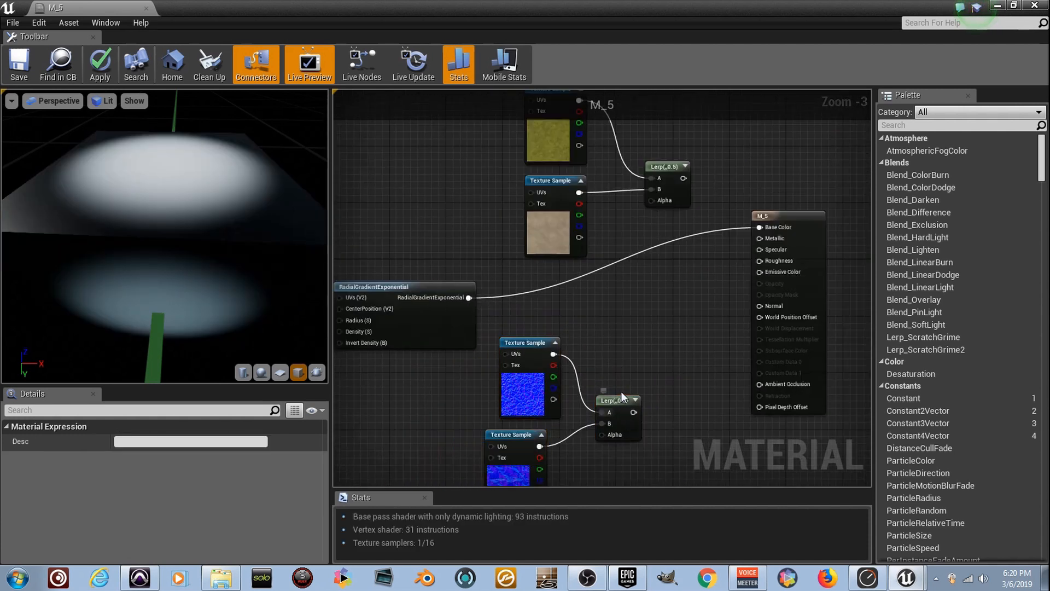
{"action": "left_click", "coordinate": [635, 403]}
{"action": "scroll", "coordinate": [623, 350], "scroll_direction": "up", "scroll_amount": 3}
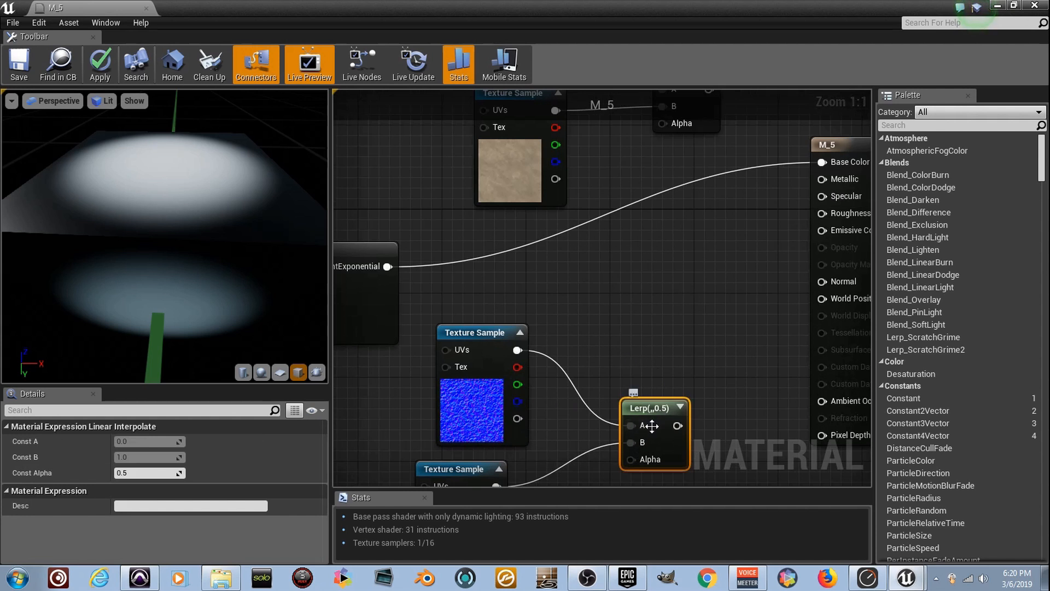
Step: Connect RadialGradientExponential to the color Lerp's Alpha and that Lerp's output to Base Color, and inspect the blend on the cube
{"action": "right_click_drag", "start_coordinate": [652, 228], "coordinate": [659, 378]}
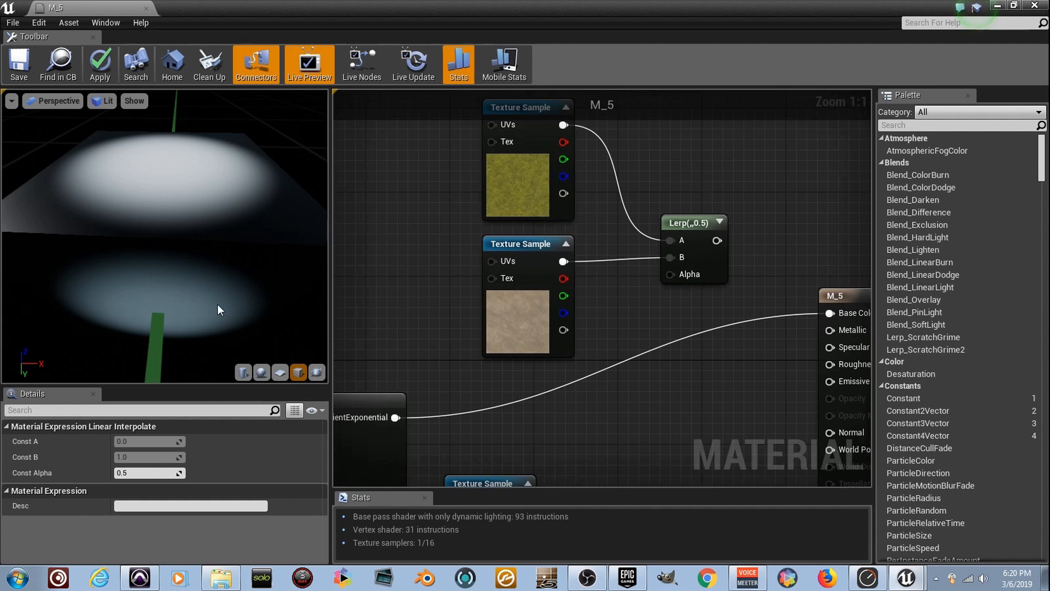
{"action": "left_click_drag", "start_coordinate": [396, 418], "coordinate": [669, 274]}
{"action": "left_click_drag", "start_coordinate": [715, 241], "coordinate": [833, 313]}
{"action": "mouse_move", "coordinate": [251, 293]}
{"action": "left_mouse_down"}
{"action": "mouse_move", "coordinate": [243, 246]}
{"action": "mouse_move", "coordinate": [251, 293]}
{"action": "left_mouse_up"}
Step: Connect RadialGradientExponential to the normal Lerp's Alpha and that Lerp's output to Normal, and inspect the cube's surface
{"action": "right_click_drag", "start_coordinate": [524, 417], "coordinate": [511, 263]}
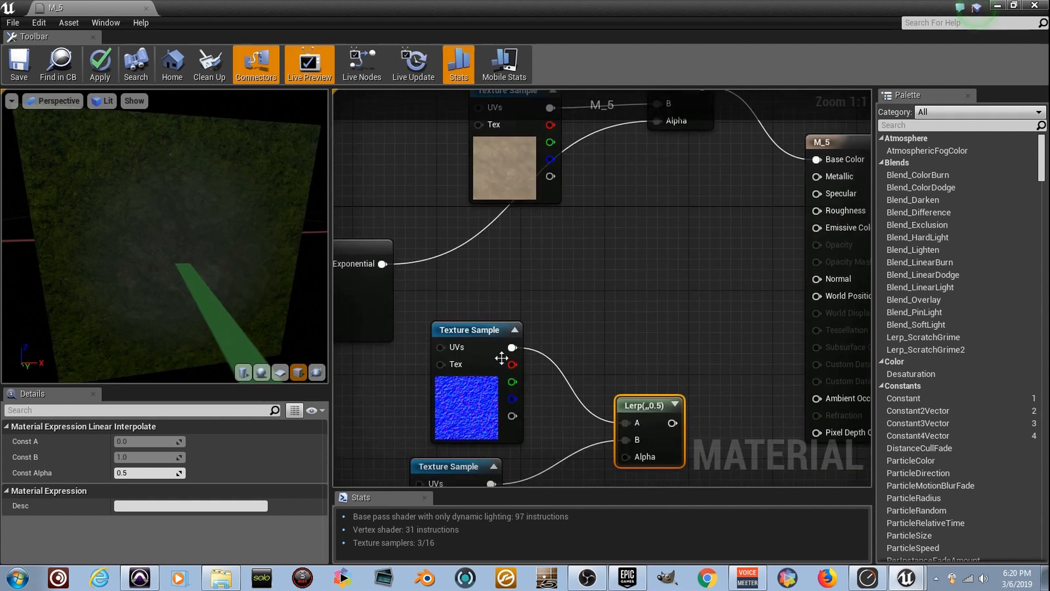
{"action": "left_click_drag", "start_coordinate": [383, 264], "coordinate": [624, 458]}
{"action": "left_click_drag", "start_coordinate": [671, 422], "coordinate": [817, 278]}
{"action": "left_click_drag", "start_coordinate": [245, 266], "coordinate": [191, 317]}
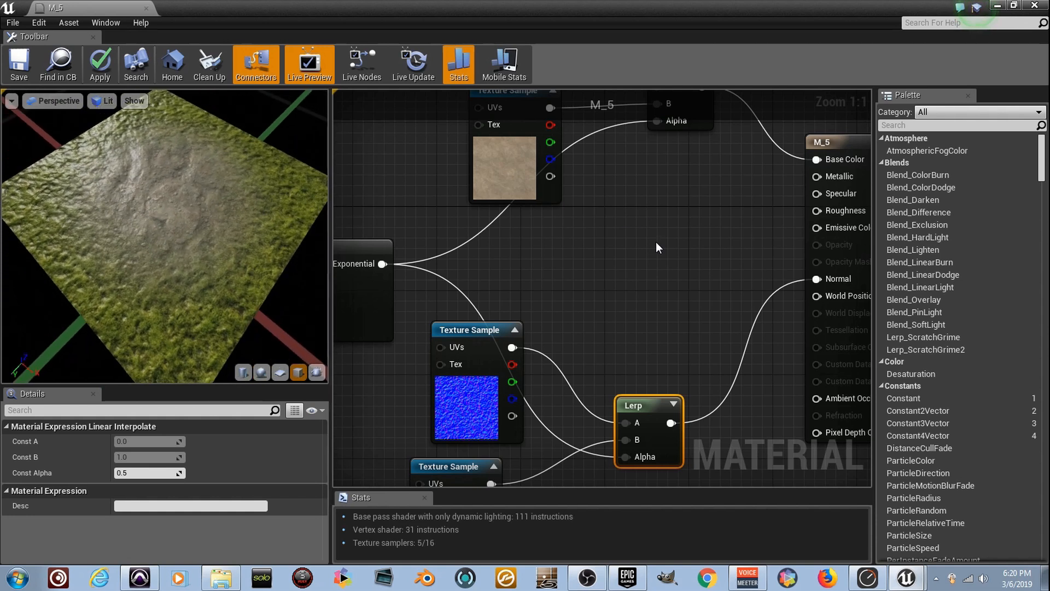
Step: Add a third Lerp node and two Constant nodes in the space between the color and normal blends
{"action": "left_click", "coordinate": [657, 247]}
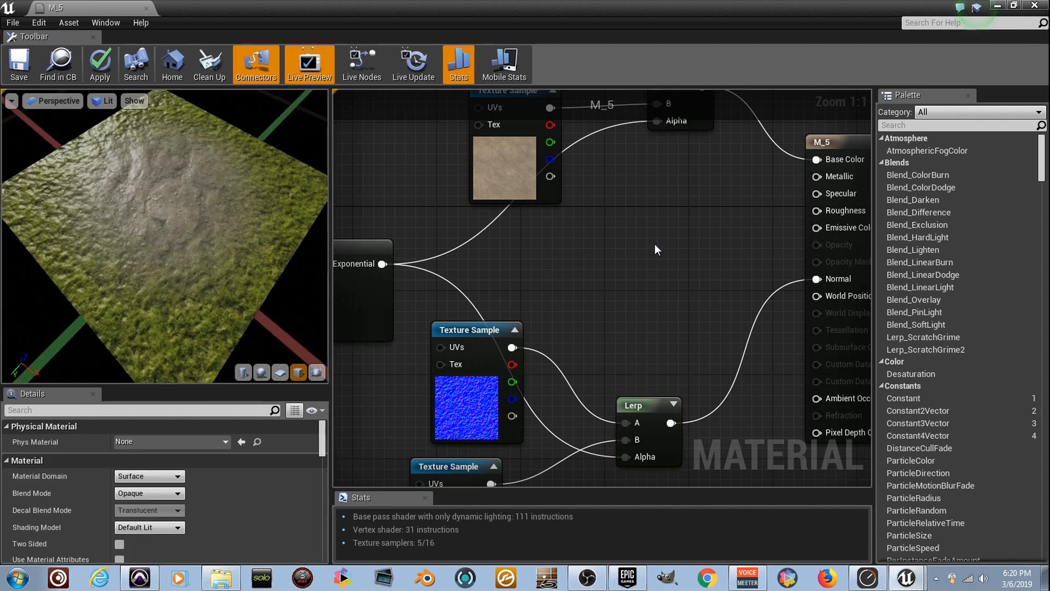
{"action": "left_click", "coordinate": [655, 244]}
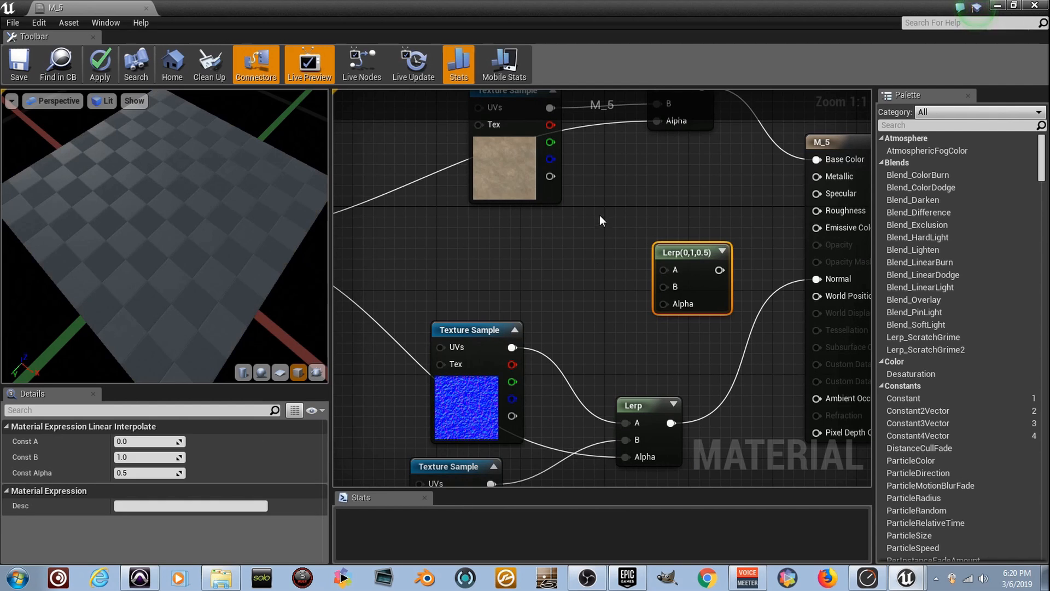
{"action": "left_click", "coordinate": [589, 179]}
{"action": "left_click", "coordinate": [594, 233]}
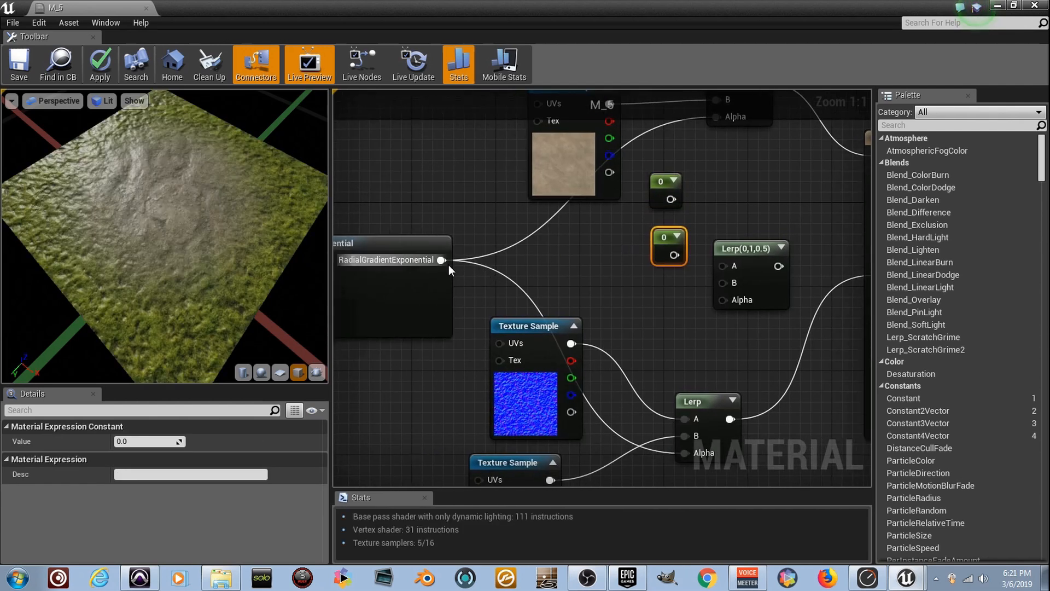
Step: Wire the radial gradient to the new Lerp's Alpha, the two constants to A and B, and its output to Roughness
{"action": "left_click_drag", "start_coordinate": [442, 260], "coordinate": [722, 299]}
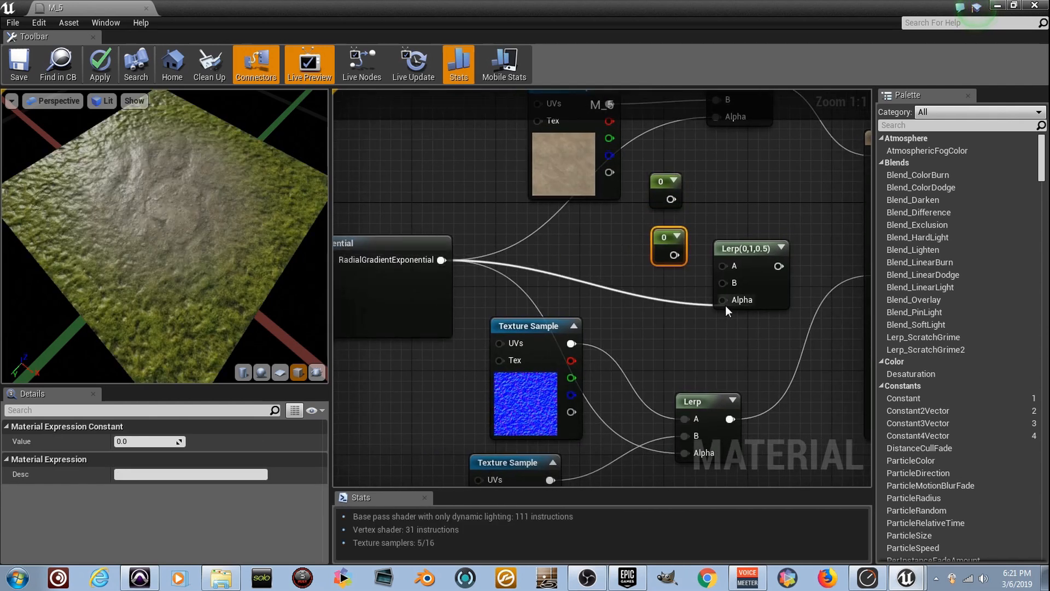
{"action": "right_click_drag", "start_coordinate": [726, 305], "coordinate": [619, 330]}
{"action": "scroll", "coordinate": [583, 264], "scroll_direction": "up", "scroll_amount": 4}
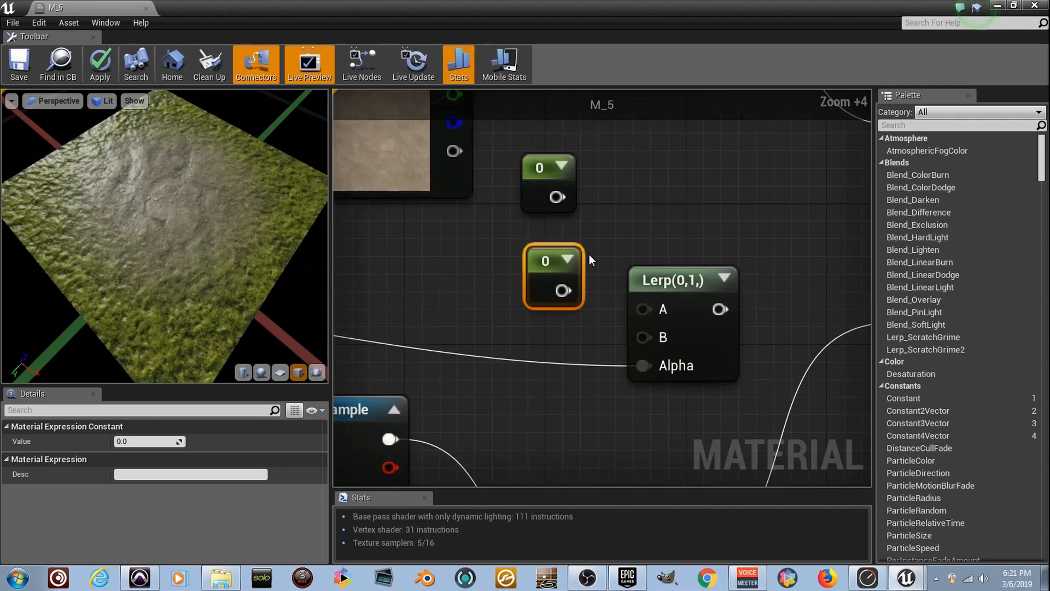
{"action": "left_click_drag", "start_coordinate": [639, 290], "coordinate": [828, 191]}
{"action": "left_click_drag", "start_coordinate": [482, 269], "coordinate": [562, 317]}
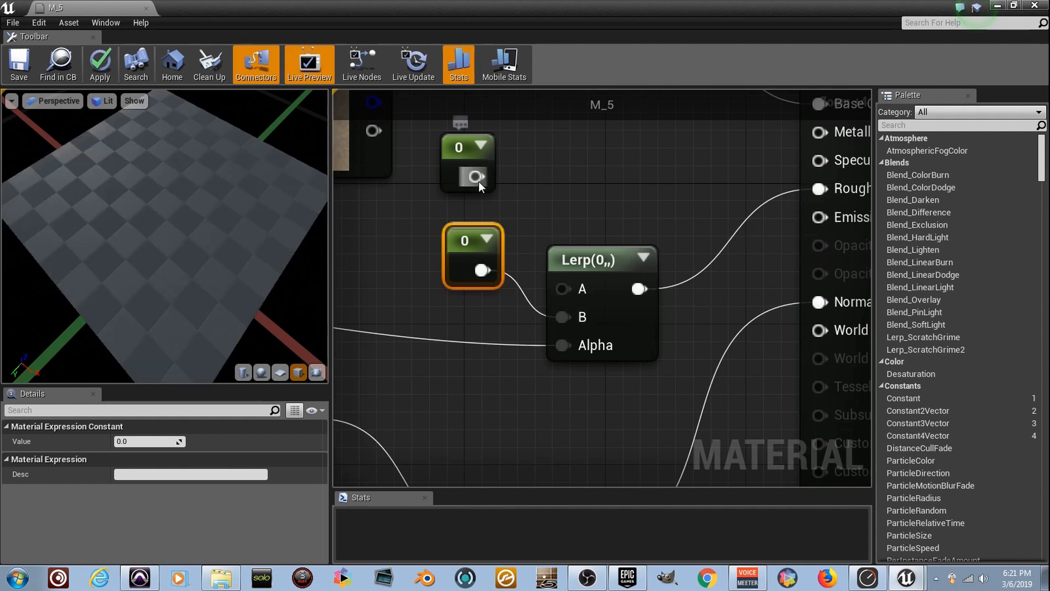
{"action": "left_click_drag", "start_coordinate": [478, 177], "coordinate": [586, 300]}
Step: Set the constant feeding the roughness Lerp's B input to 1 and inspect the cube
{"action": "left_click", "coordinate": [146, 441]}
{"action": "type", "text": "1"}
{"action": "key", "text": "Return"}
{"action": "left_click_drag", "start_coordinate": [246, 268], "coordinate": [247, 264]}
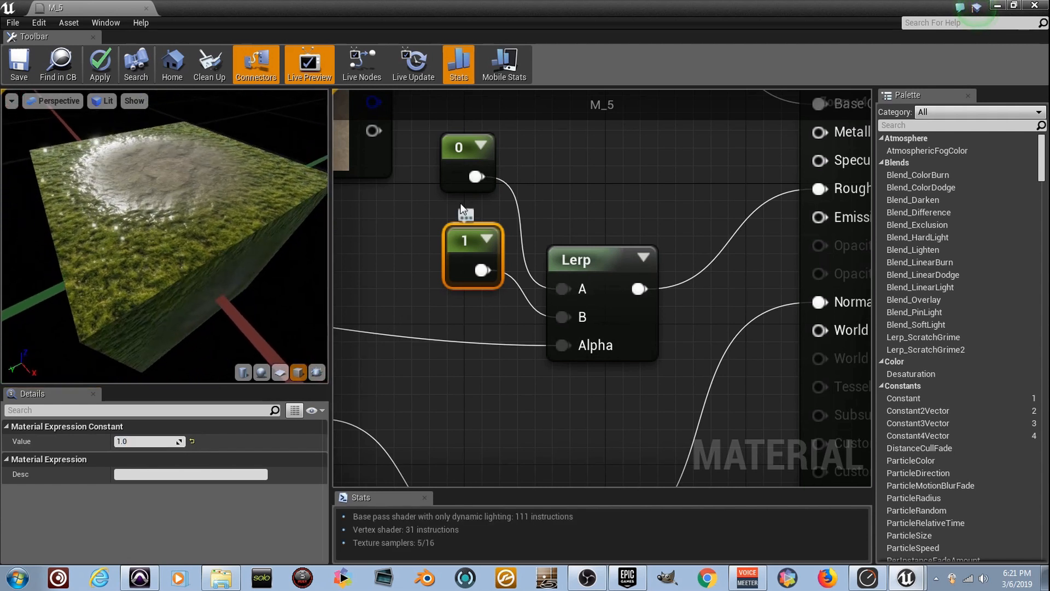
Step: Set the constant feeding the roughness Lerp's B input to 0
{"action": "left_click", "coordinate": [147, 441]}
{"action": "type", "text": "1"}
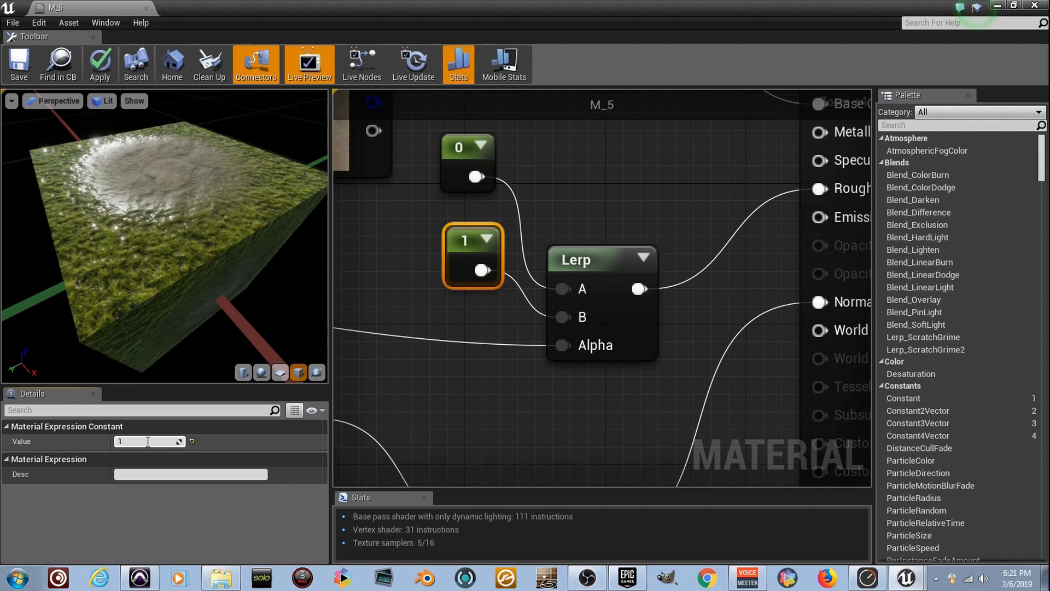
{"action": "type", "text": "0"}
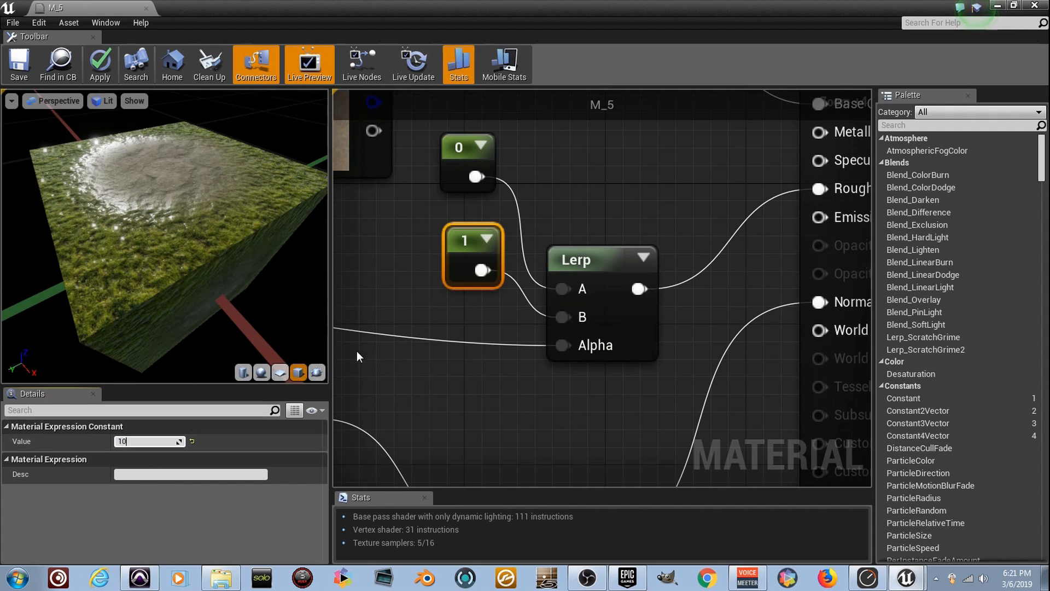
{"action": "key", "text": "Return"}
{"action": "type", "text": "0"}
{"action": "key", "text": "Return"}
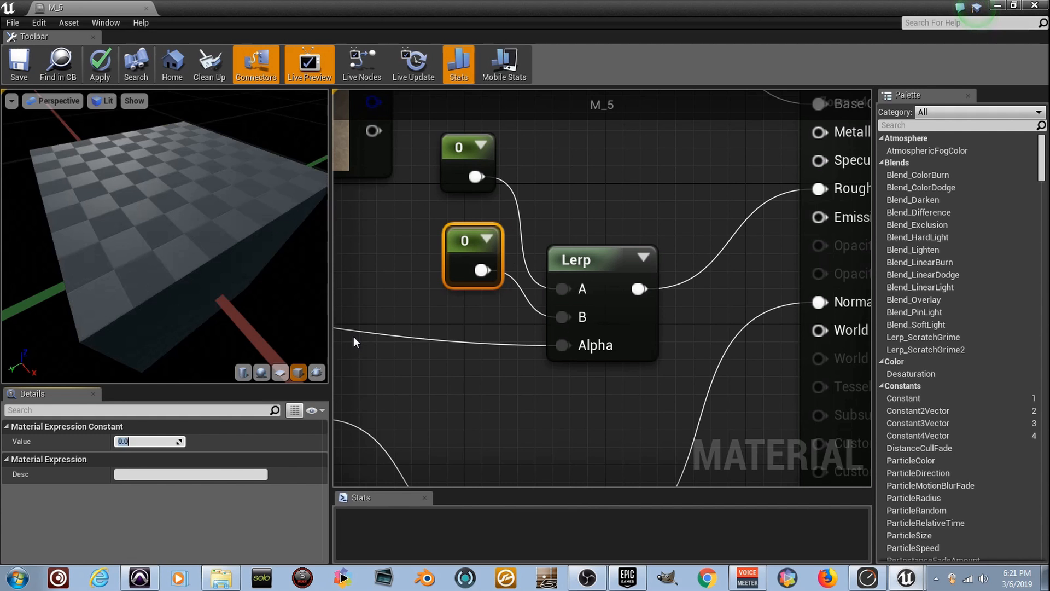
Step: Set the constant feeding the roughness Lerp's A input to 1 and inspect the reflections on the cube
{"action": "left_click", "coordinate": [466, 161]}
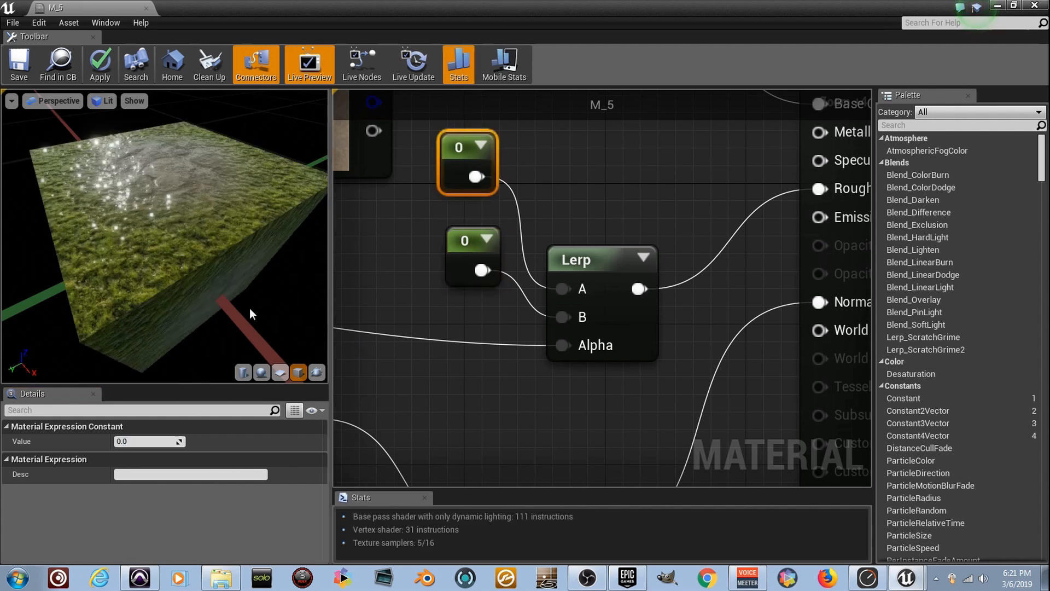
{"action": "left_click", "coordinate": [151, 442]}
{"action": "type", "text": "1"}
{"action": "key", "text": "Return"}
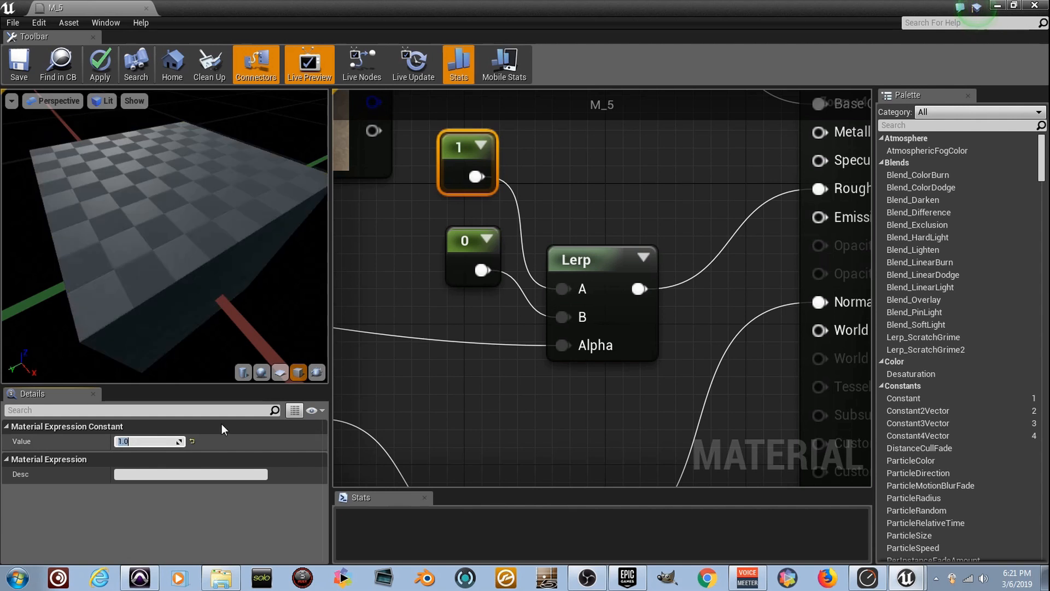
{"action": "left_click_drag", "start_coordinate": [176, 247], "coordinate": [175, 216]}
Step: Connect the roughness Lerp's output to Metallic as well and inspect the cube
{"action": "scroll", "coordinate": [610, 266], "scroll_direction": "down", "scroll_amount": 5}
{"action": "scroll", "coordinate": [610, 266], "scroll_direction": "up", "scroll_amount": 1}
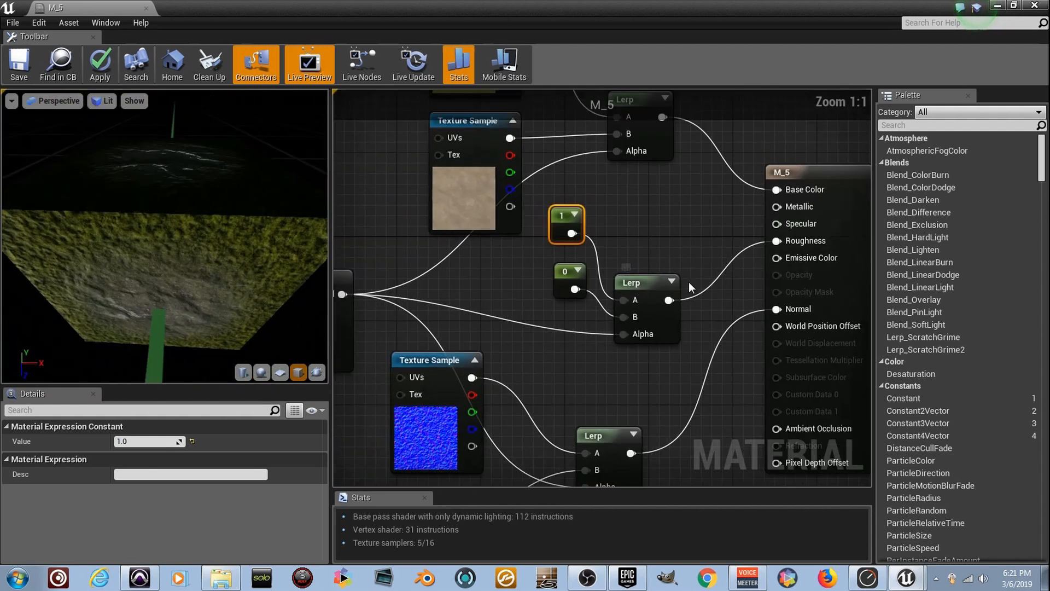
{"action": "left_click_drag", "start_coordinate": [668, 299], "coordinate": [776, 206]}
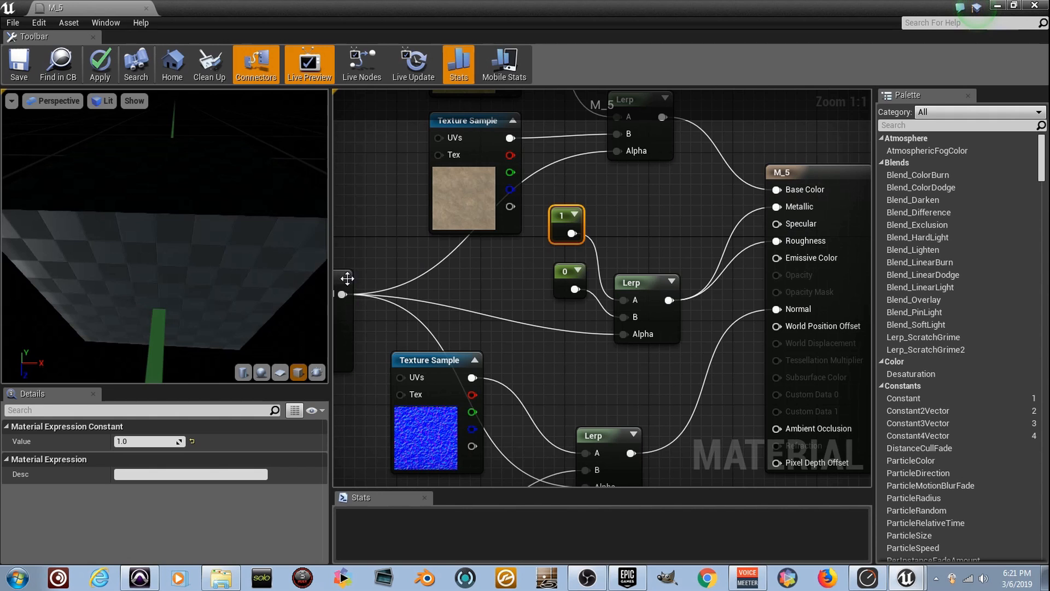
{"action": "left_click_drag", "start_coordinate": [164, 235], "coordinate": [207, 305]}
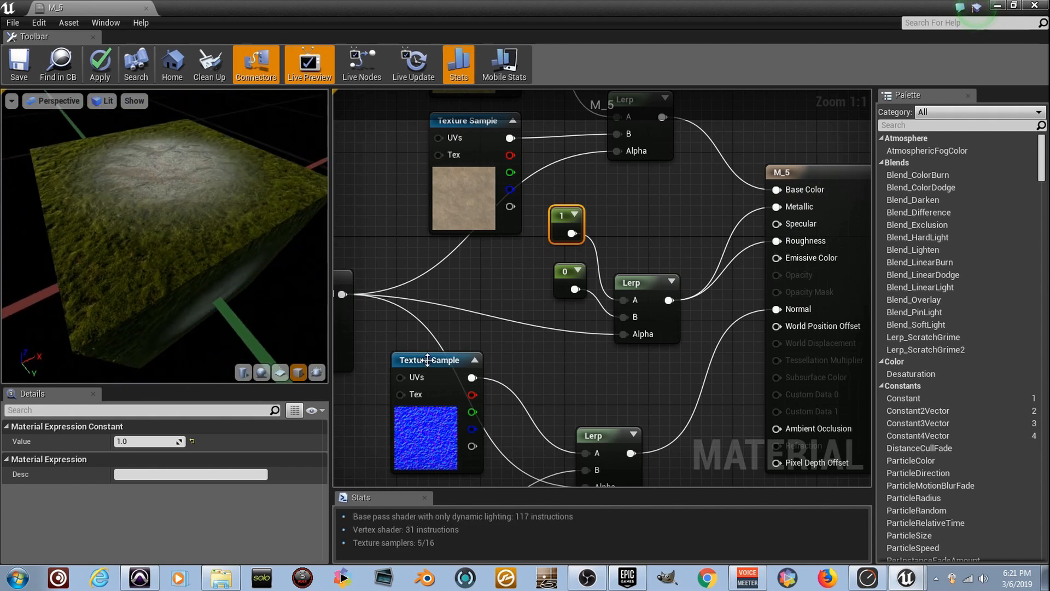
Step: Delete the texture samples, Lerp nodes and constants, keeping only RadialGradientExponential and the material node
{"action": "scroll", "coordinate": [573, 350], "scroll_direction": "down", "scroll_amount": 5}
{"action": "left_click_drag", "start_coordinate": [600, 461], "coordinate": [533, 185]}
{"action": "key", "text": "Delete"}
{"action": "scroll", "coordinate": [476, 298], "scroll_direction": "up", "scroll_amount": 5}
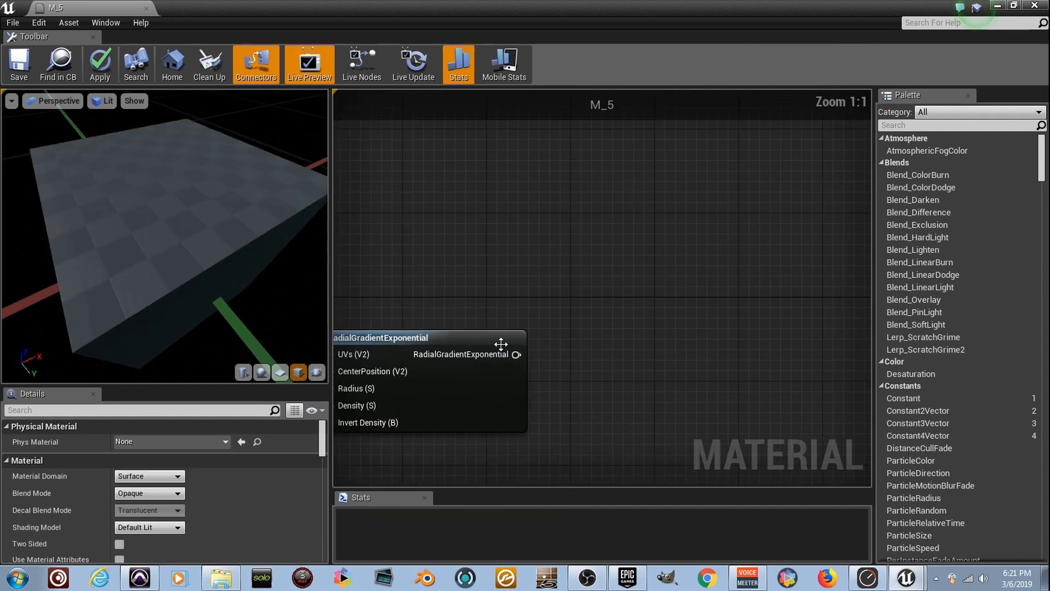
Step: Add a Multiply node, connect RadialGradientExponential to its A input, and expand the node's preview to examine the gradient
{"action": "right_click_drag", "start_coordinate": [501, 344], "coordinate": [610, 283]}
{"action": "scroll", "coordinate": [555, 300], "scroll_direction": "up", "scroll_amount": 5, "text": "ctrl"}
{"action": "scroll", "coordinate": [648, 316], "scroll_direction": "down", "scroll_amount": 4}
{"action": "right_click_drag", "start_coordinate": [665, 312], "coordinate": [604, 311]}
{"action": "left_click_drag", "start_coordinate": [604, 311], "coordinate": [630, 261]}
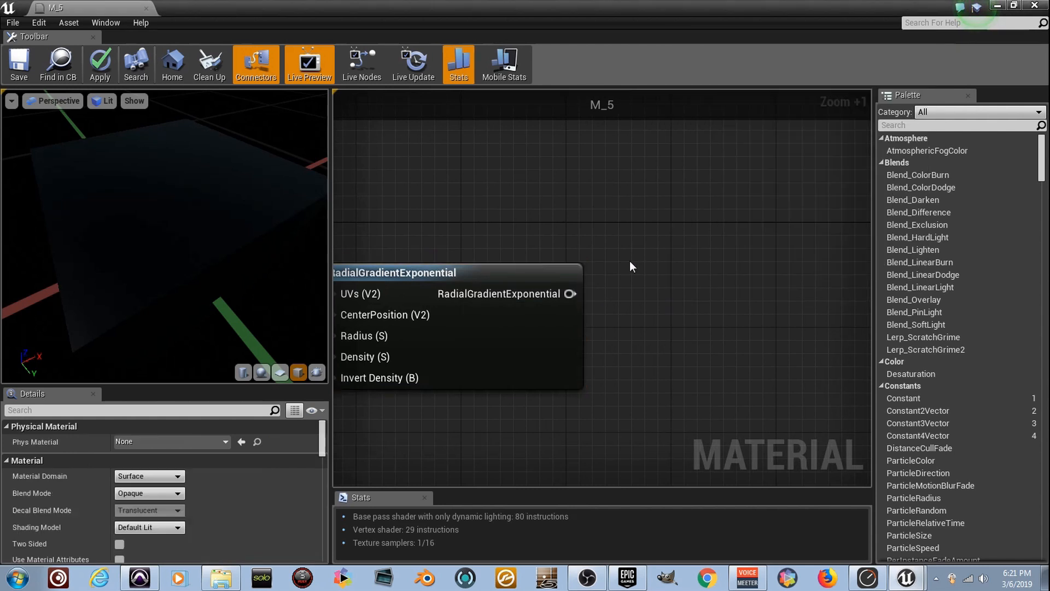
{"action": "left_click", "coordinate": [658, 301]}
{"action": "left_click_drag", "start_coordinate": [570, 294], "coordinate": [669, 334]}
{"action": "left_click", "coordinate": [741, 310]}
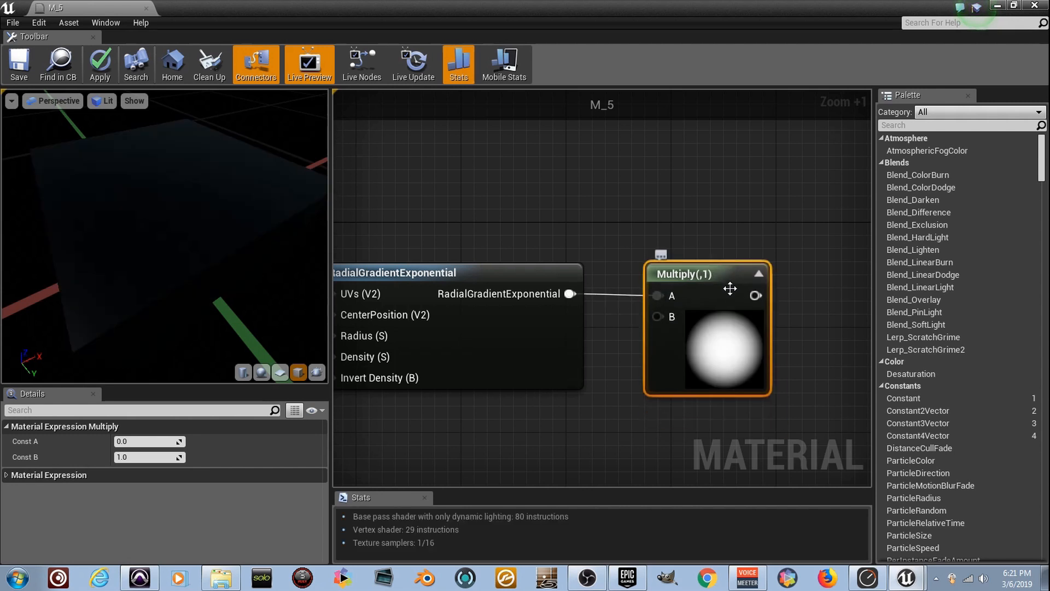
{"action": "scroll", "coordinate": [733, 298], "scroll_direction": "up", "scroll_amount": 4}
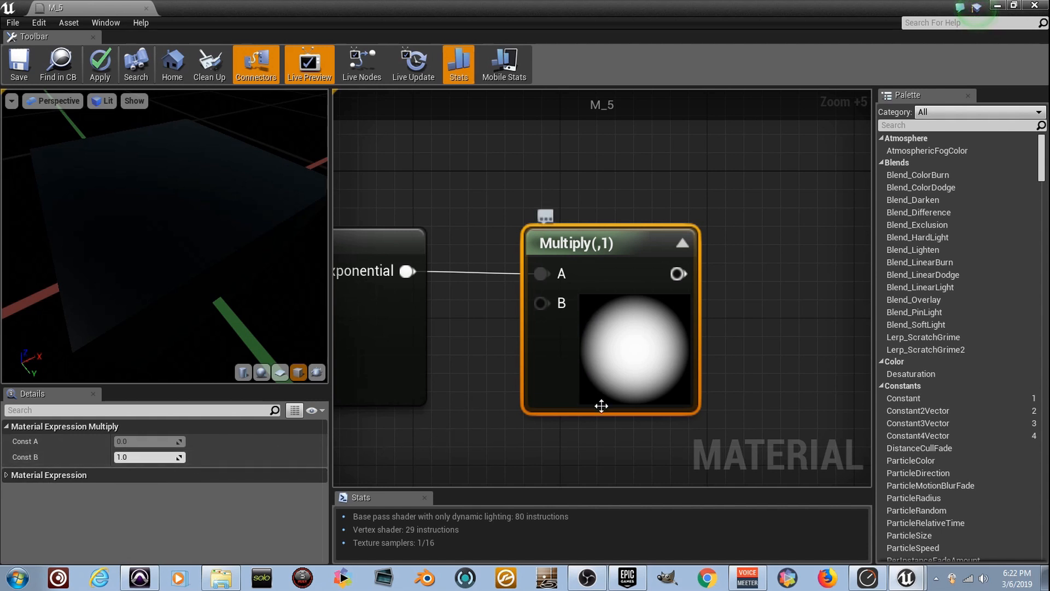
{"action": "scroll", "coordinate": [547, 350], "scroll_direction": "down", "scroll_amount": 4}
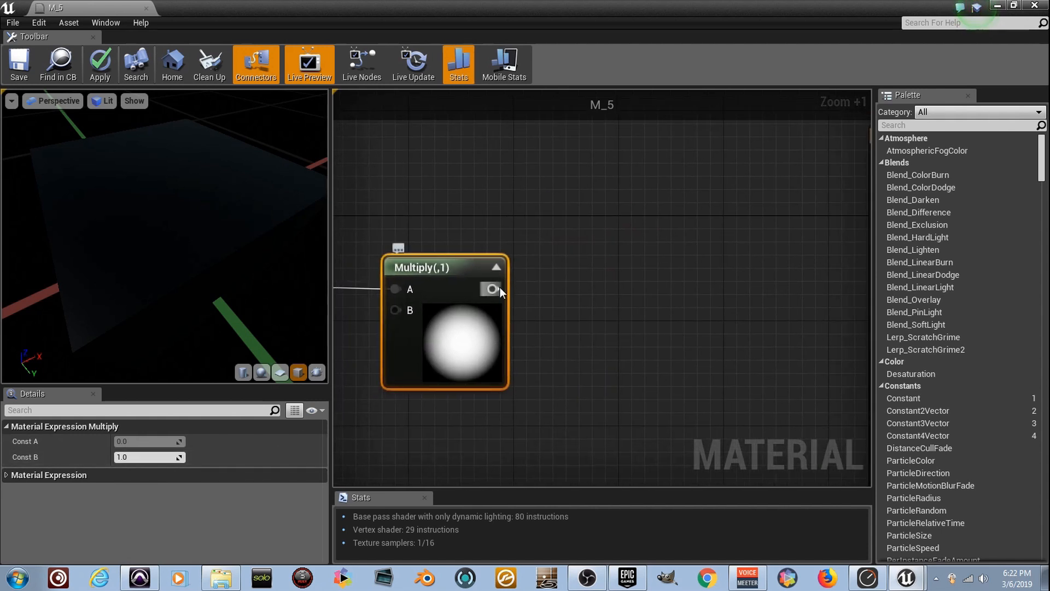
Step: Connect the Multiply output to Base Color to show the gradient on the cube
{"action": "scroll", "coordinate": [571, 293], "scroll_direction": "down", "scroll_amount": 2}
{"action": "left_click_drag", "start_coordinate": [518, 290], "coordinate": [794, 196]}
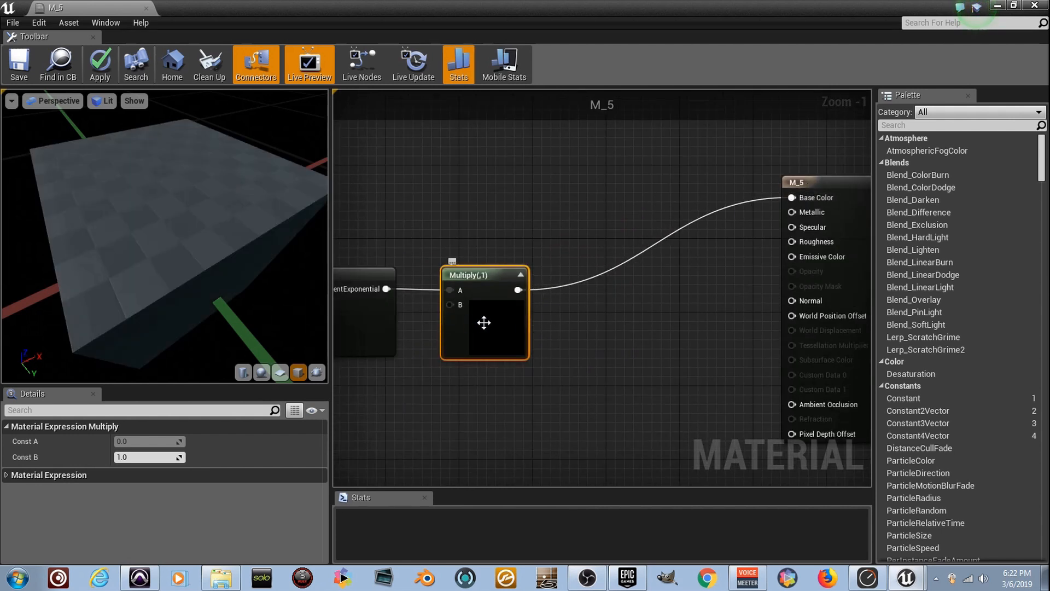
{"action": "scroll", "coordinate": [483, 321], "scroll_direction": "up", "scroll_amount": 1}
{"action": "right_click_drag", "start_coordinate": [485, 316], "coordinate": [627, 265]}
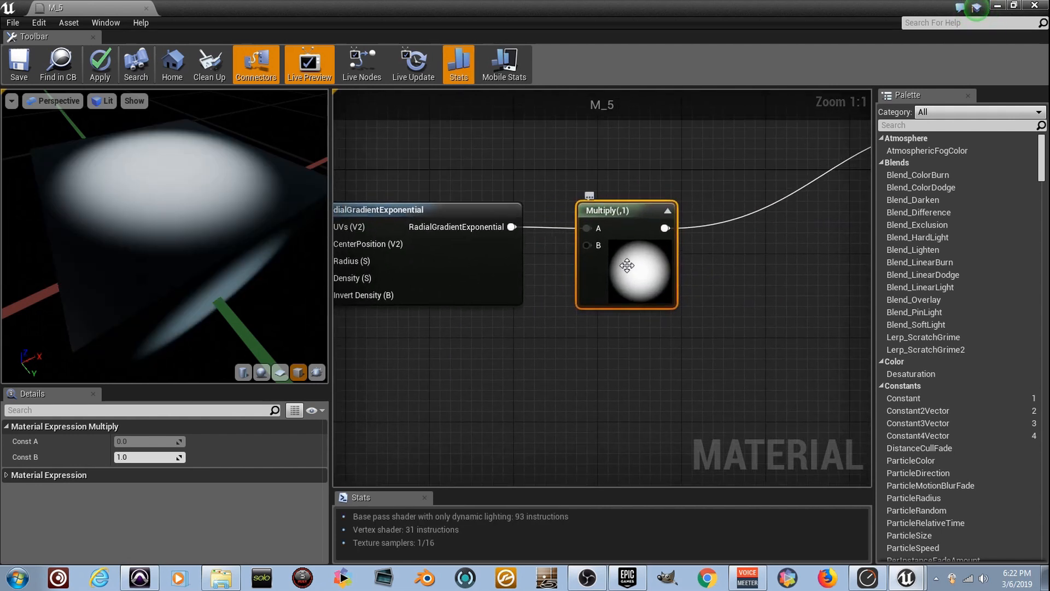
Step: Add a TextureCoordinate node below RadialGradientExponential and expand its preview to examine the colors
{"action": "right_click", "coordinate": [446, 375]}
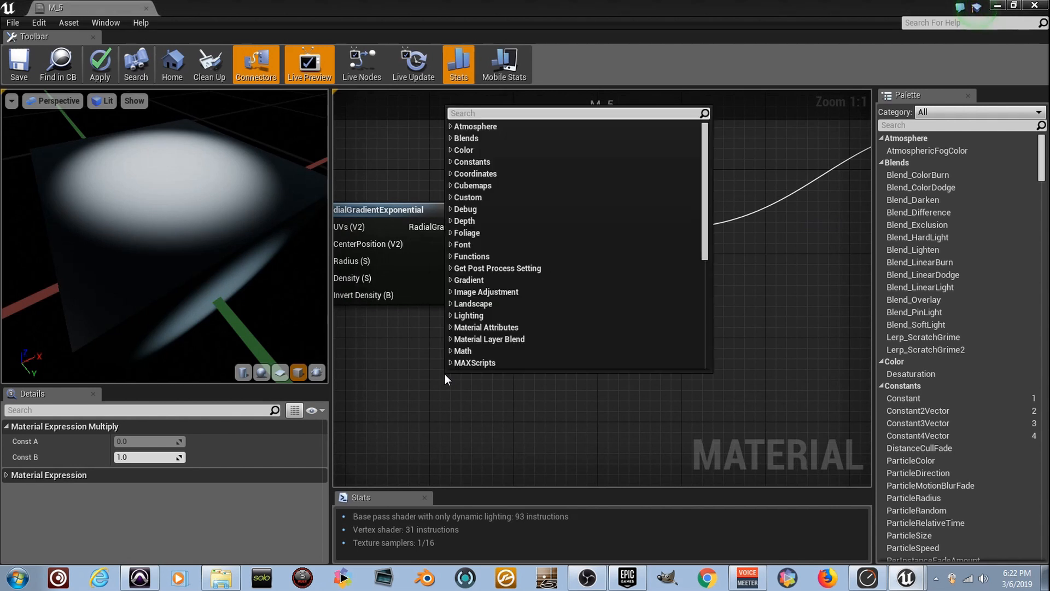
{"action": "type", "text": "texre"}
{"action": "key", "text": "BackSpace"}
{"action": "key", "text": "BackSpace"}
{"action": "key", "text": "BackSpace"}
{"action": "key", "text": "BackSpace"}
{"action": "key", "text": "BackSpace"}
{"action": "key", "text": "BackSpace"}
{"action": "key", "text": "BackSpace"}
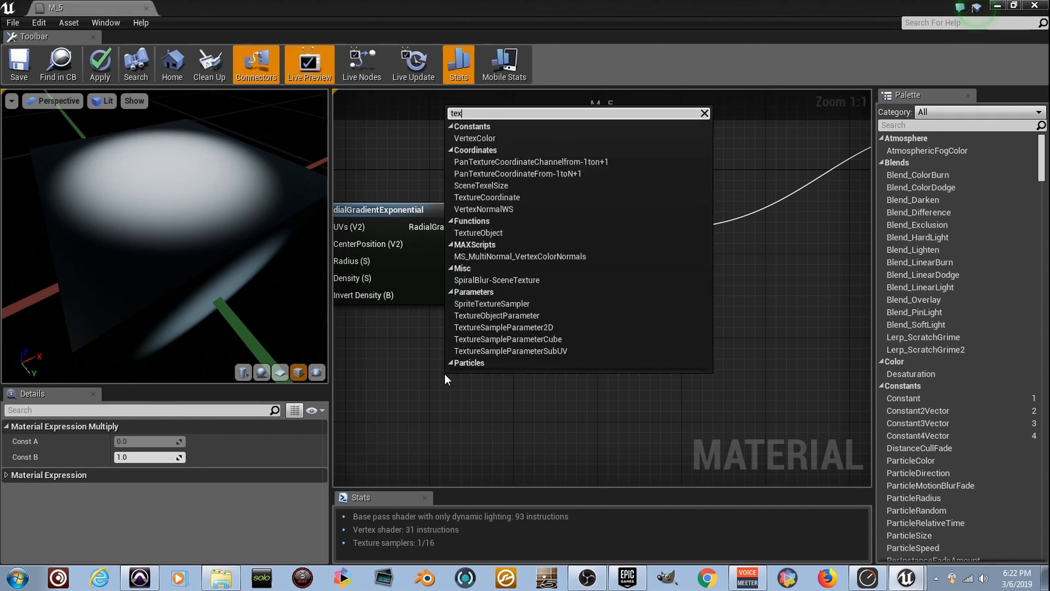
{"action": "type", "text": "texturecoord"}
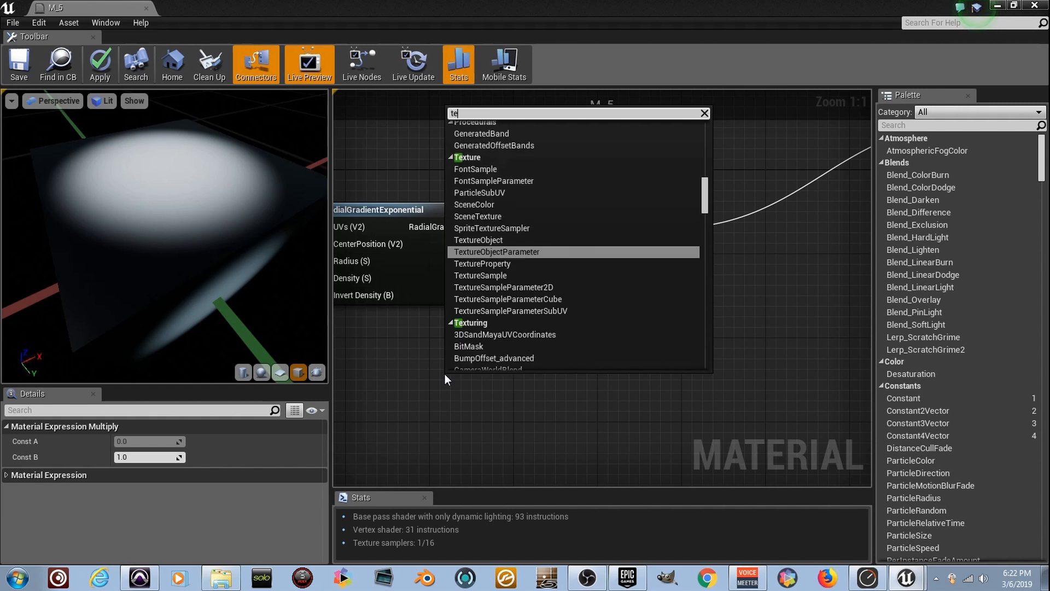
{"action": "key", "text": "Return"}
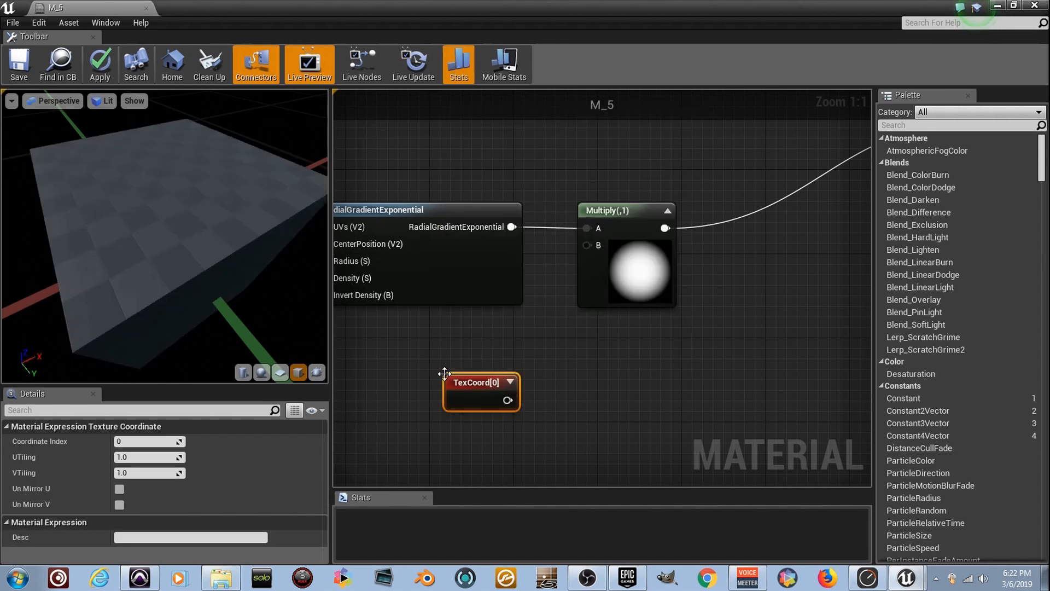
{"action": "left_click", "coordinate": [510, 382]}
{"action": "left_click_drag", "start_coordinate": [503, 388], "coordinate": [457, 386]}
{"action": "scroll", "coordinate": [457, 385], "scroll_direction": "up", "scroll_amount": 5, "text": "ctrl"}
{"action": "right_click_drag", "start_coordinate": [459, 381], "coordinate": [483, 282]}
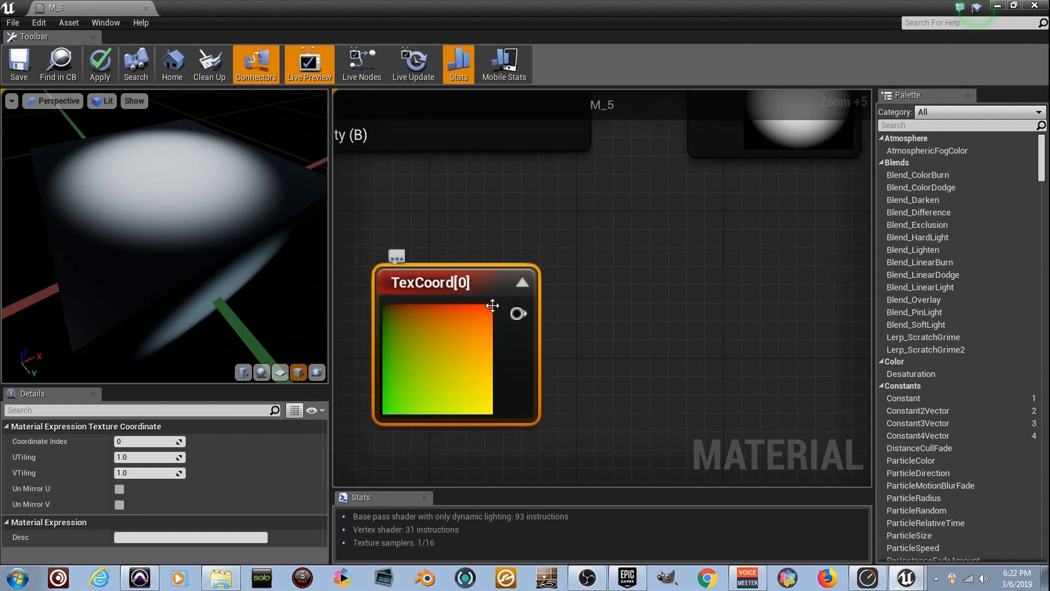
Step: Add a ComponentMask node fed by the TexCoord output, expand its preview, and align it beside TexCoord
{"action": "left_click_drag", "start_coordinate": [513, 314], "coordinate": [588, 314]}
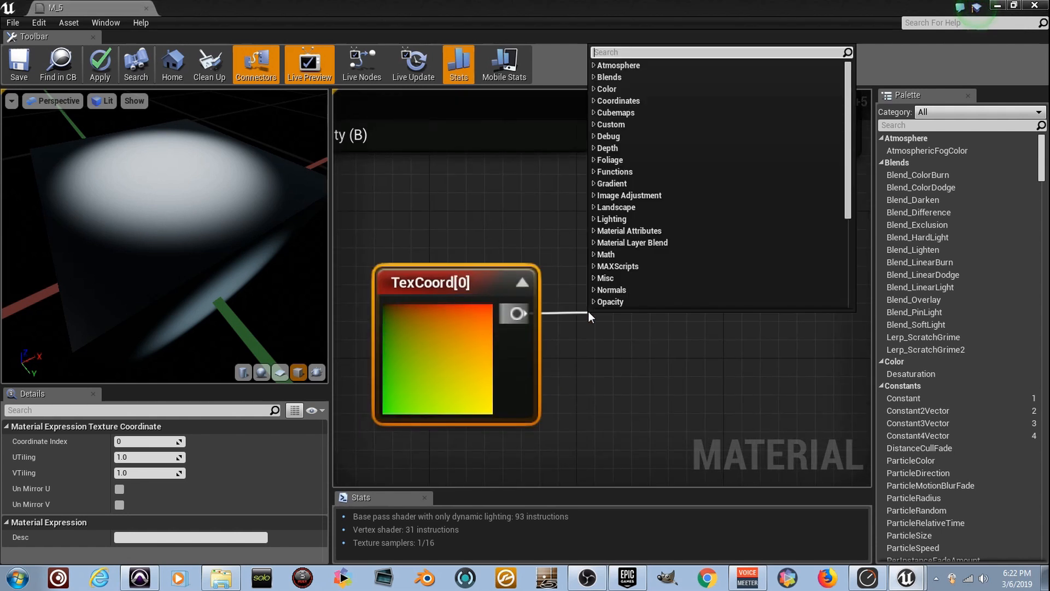
{"action": "type", "text": "mask"}
{"action": "key", "text": "Return"}
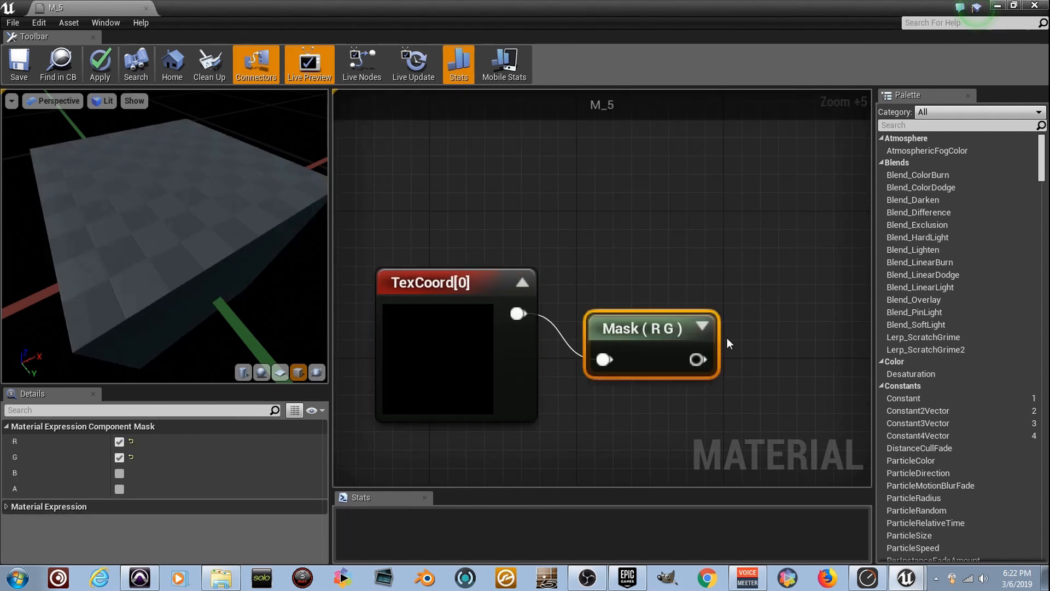
{"action": "left_click", "coordinate": [702, 327]}
{"action": "left_click_drag", "start_coordinate": [682, 327], "coordinate": [691, 281]}
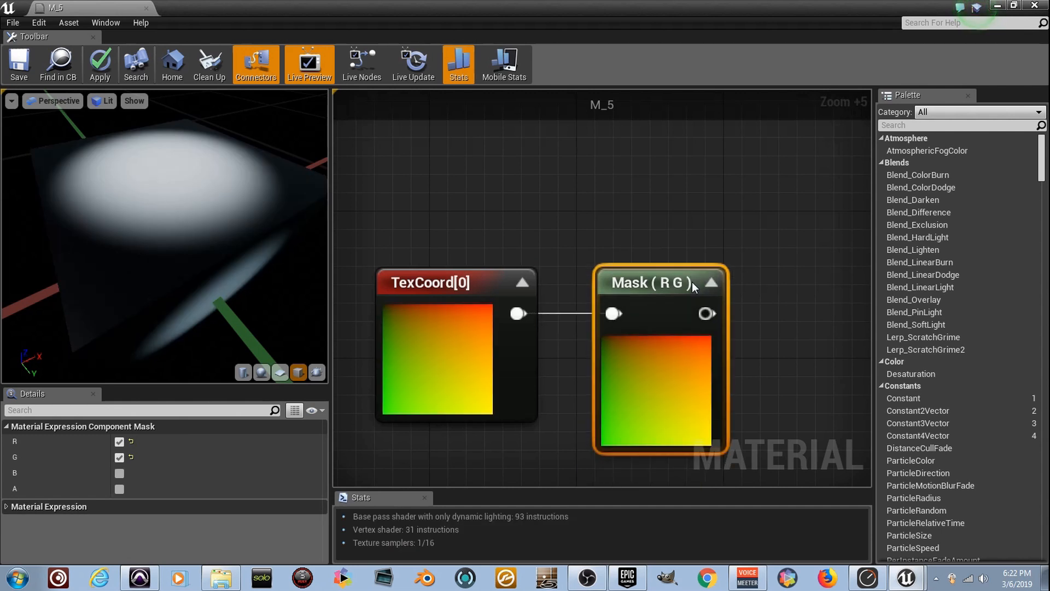
Step: Turn off the R channel so the mask passes only G, and connect the mask output to Base Color
{"action": "left_click", "coordinate": [118, 441]}
{"action": "scroll", "coordinate": [649, 390], "scroll_direction": "down", "scroll_amount": 6}
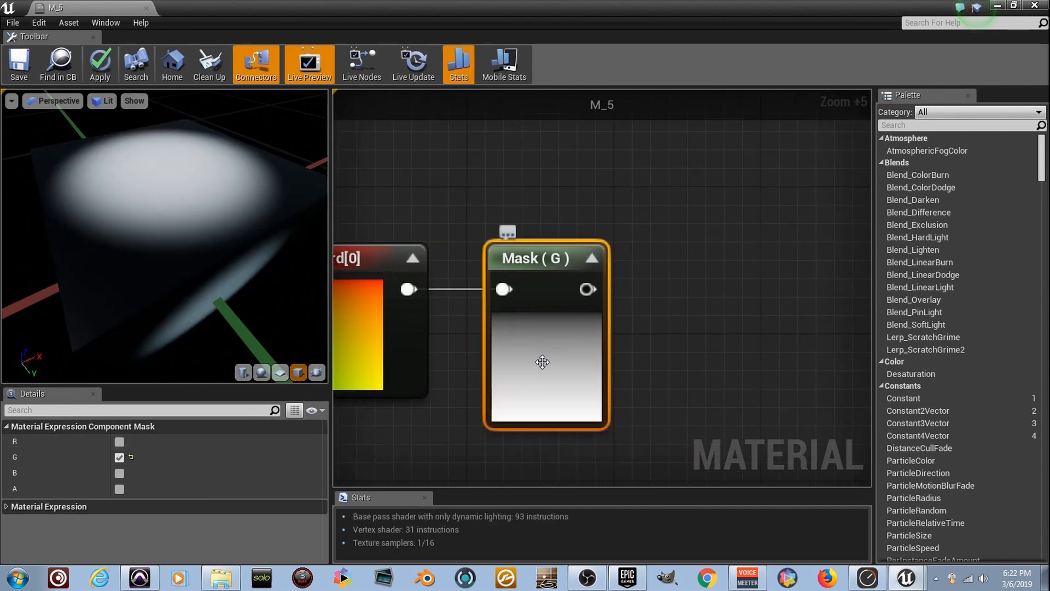
{"action": "scroll", "coordinate": [533, 367], "scroll_direction": "up", "scroll_amount": 1}
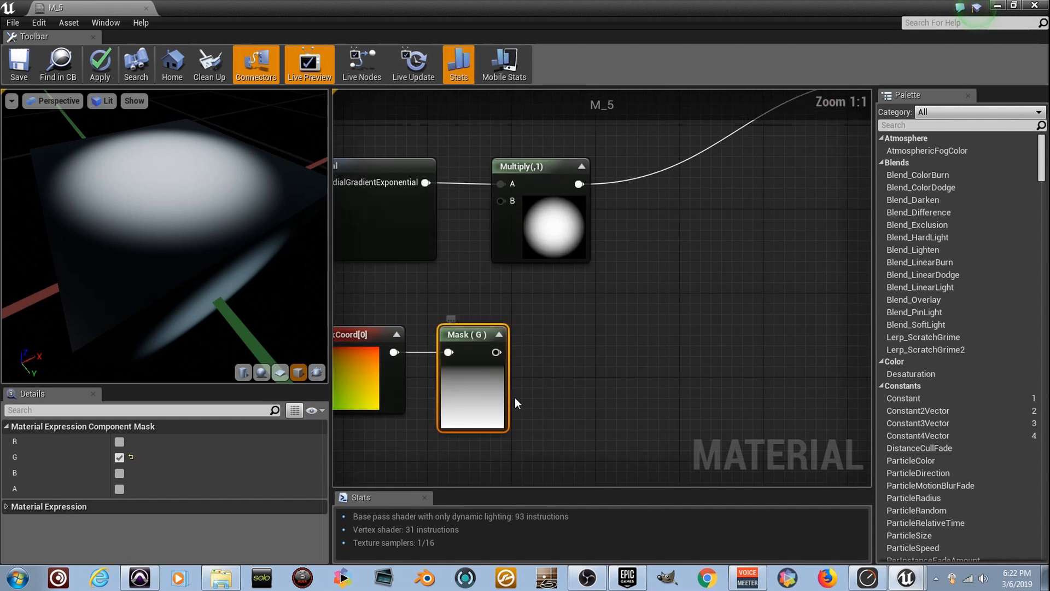
{"action": "left_click_drag", "start_coordinate": [497, 352], "coordinate": [700, 120]}
{"action": "right_click_drag", "start_coordinate": [579, 240], "coordinate": [688, 245]}
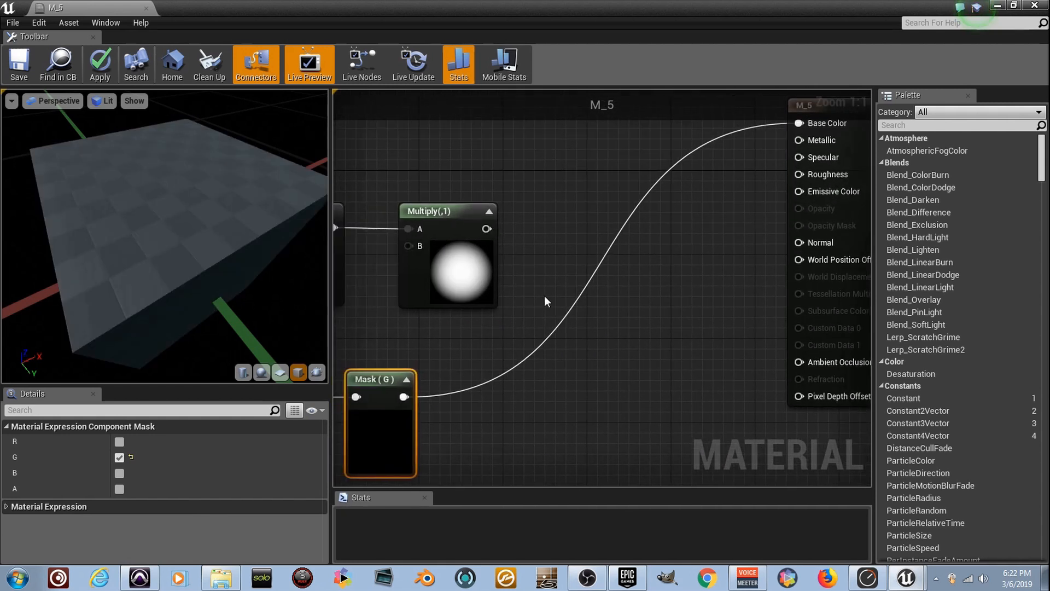
Step: Examine the masked gradient on several sides of the preview cube and in the Mask node's preview
{"action": "right_click_drag", "start_coordinate": [544, 297], "coordinate": [659, 322]}
{"action": "left_click_drag", "start_coordinate": [587, 348], "coordinate": [410, 186]}
{"action": "right_click_drag", "start_coordinate": [599, 261], "coordinate": [502, 290]}
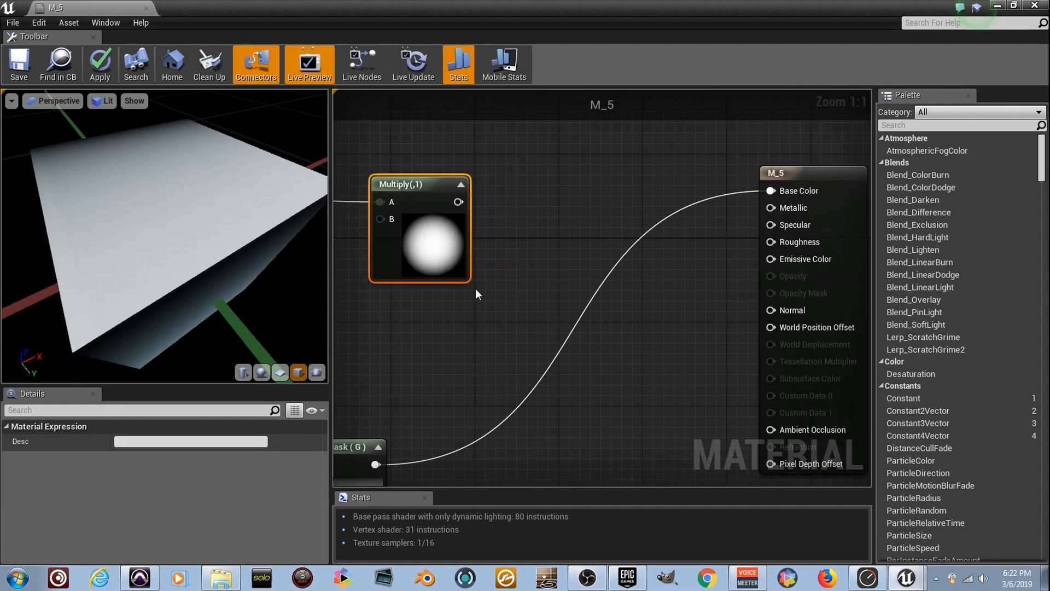
{"action": "left_click_drag", "start_coordinate": [212, 306], "coordinate": [246, 307]}
{"action": "scroll", "coordinate": [212, 307], "scroll_direction": "down", "scroll_amount": 3}
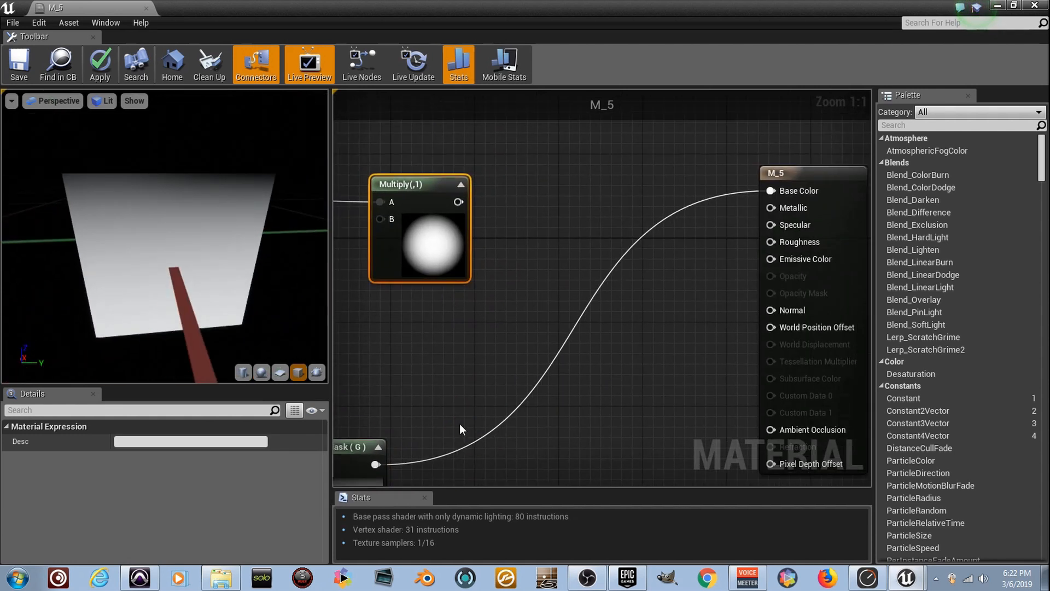
{"action": "right_click_drag", "start_coordinate": [461, 416], "coordinate": [514, 330]}
{"action": "left_click_drag", "start_coordinate": [257, 244], "coordinate": [123, 257]}
{"action": "right_click_drag", "start_coordinate": [441, 315], "coordinate": [516, 237]}
{"action": "scroll", "coordinate": [513, 335], "scroll_direction": "up", "scroll_amount": 1}
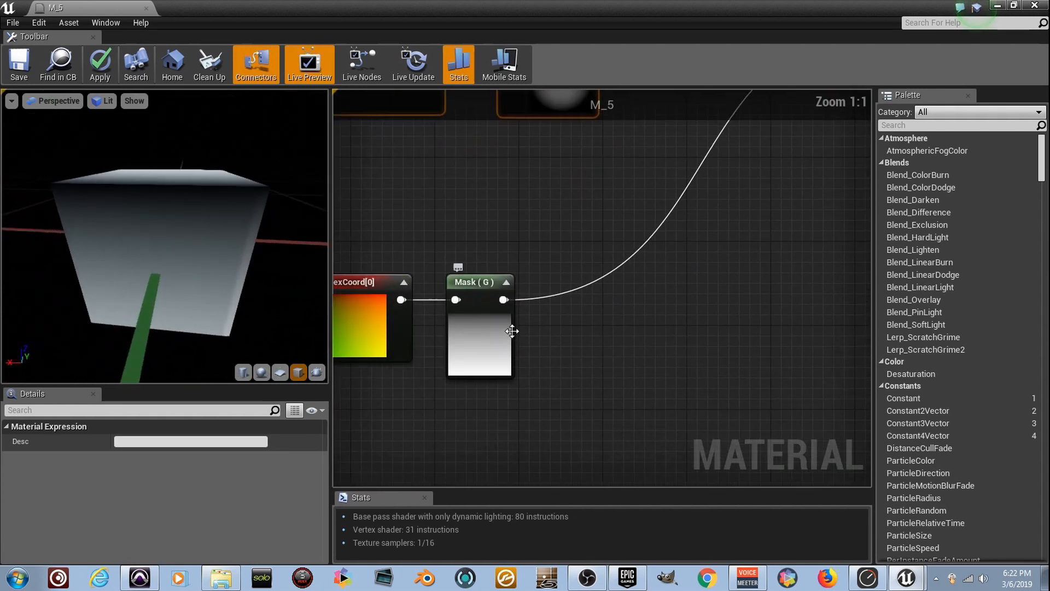
Step: Insert a Multiply node between Mask (G) and Base Color, using its A input, and expand its preview
{"action": "left_click", "coordinate": [545, 327]}
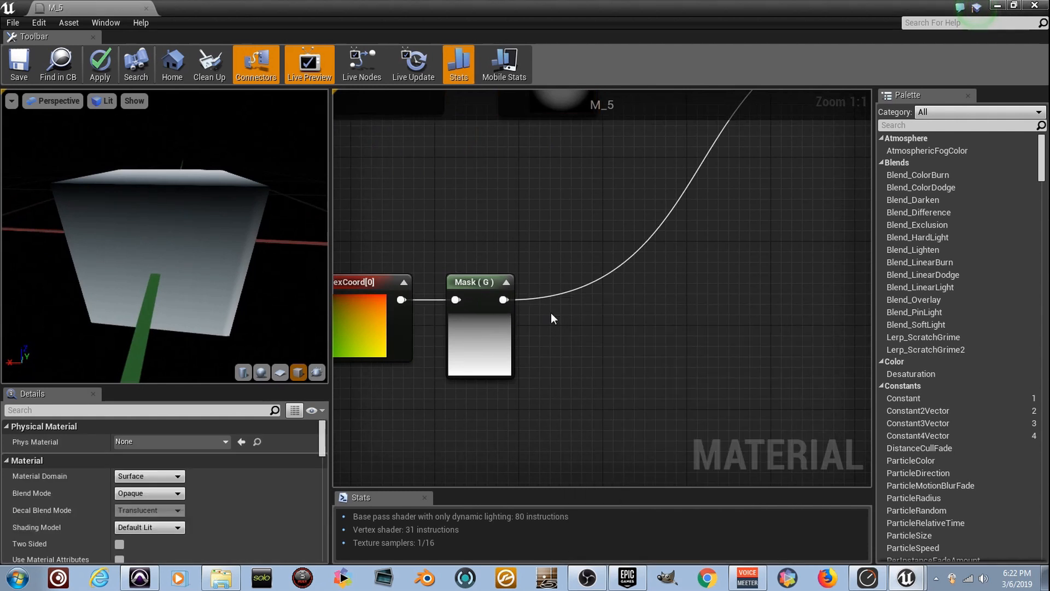
{"action": "left_click", "coordinate": [553, 313]}
{"action": "left_click_drag", "start_coordinate": [503, 300], "coordinate": [779, 273]}
{"action": "left_click", "coordinate": [619, 321]}
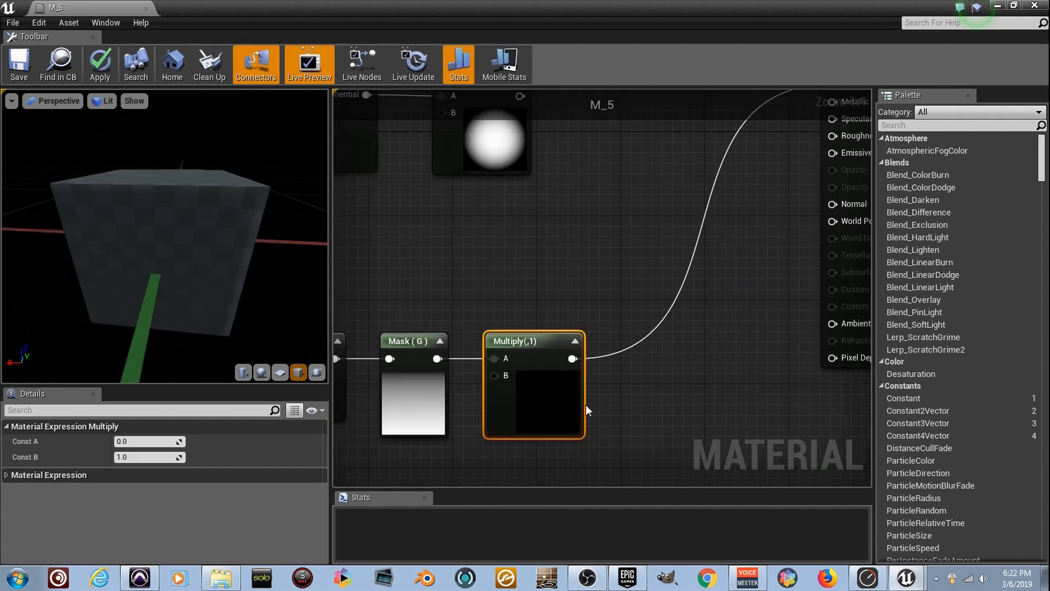
Step: Try Const B values of 5 and 0.1 on the new Multiply node and compare the gradient on the cube
{"action": "left_click", "coordinate": [154, 457]}
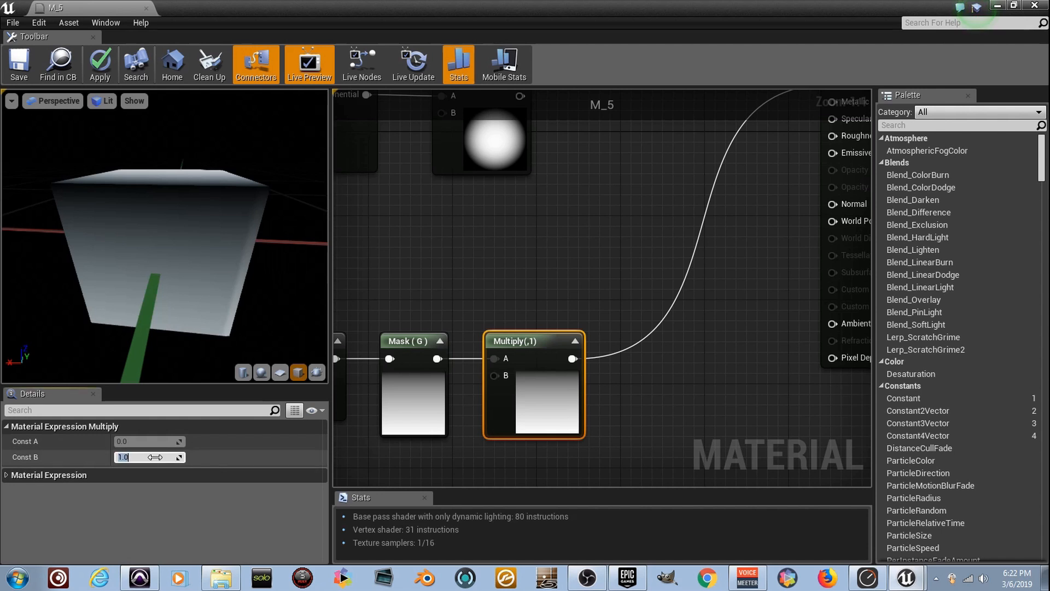
{"action": "type", "text": "5"}
{"action": "key", "text": "Return"}
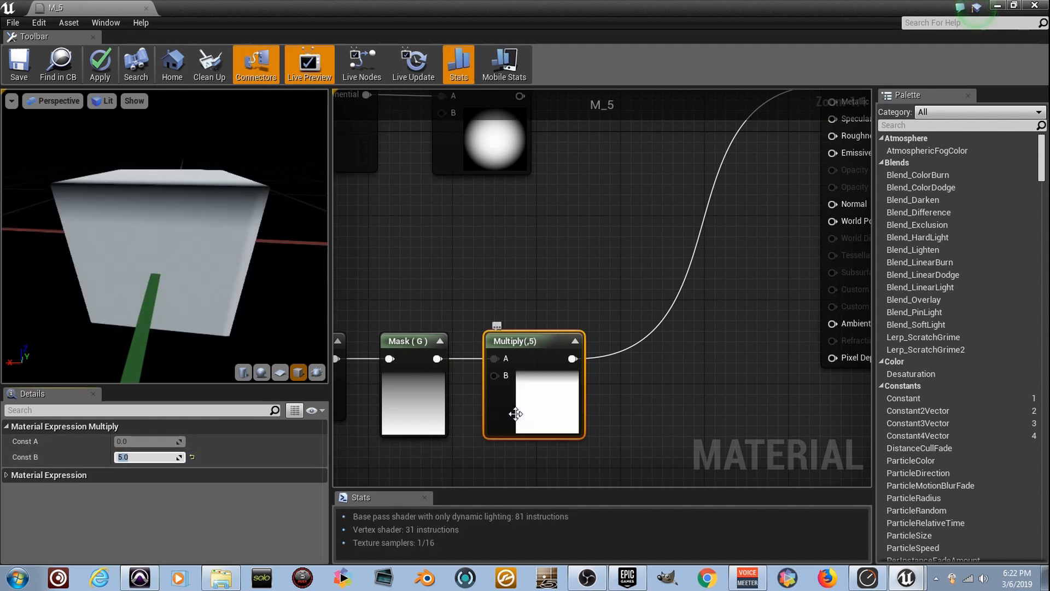
{"action": "type", "text": "0.1"}
{"action": "key", "text": "Return"}
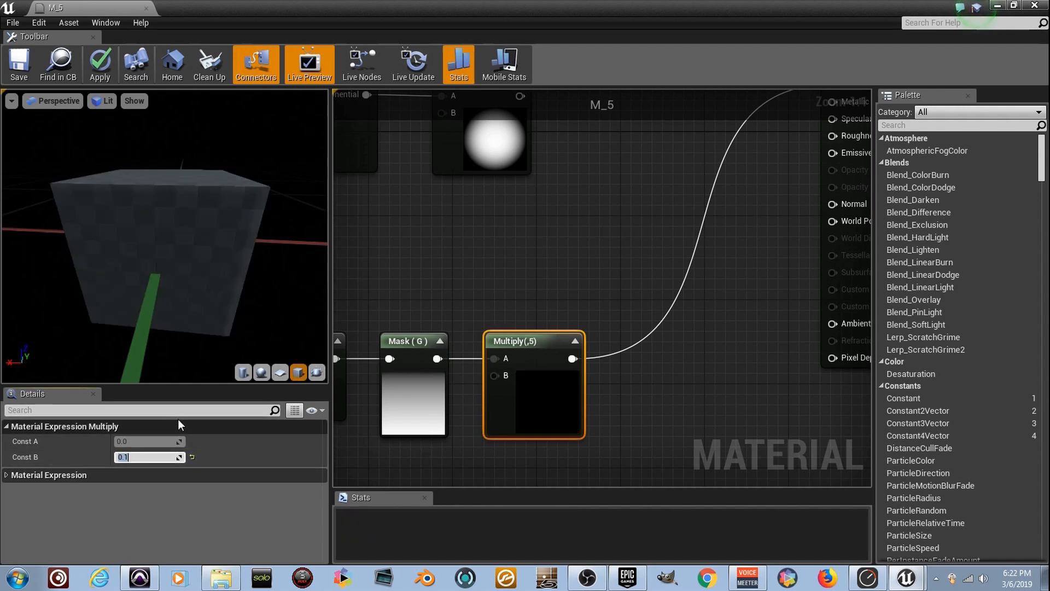
{"action": "left_click_drag", "start_coordinate": [279, 312], "coordinate": [218, 301]}
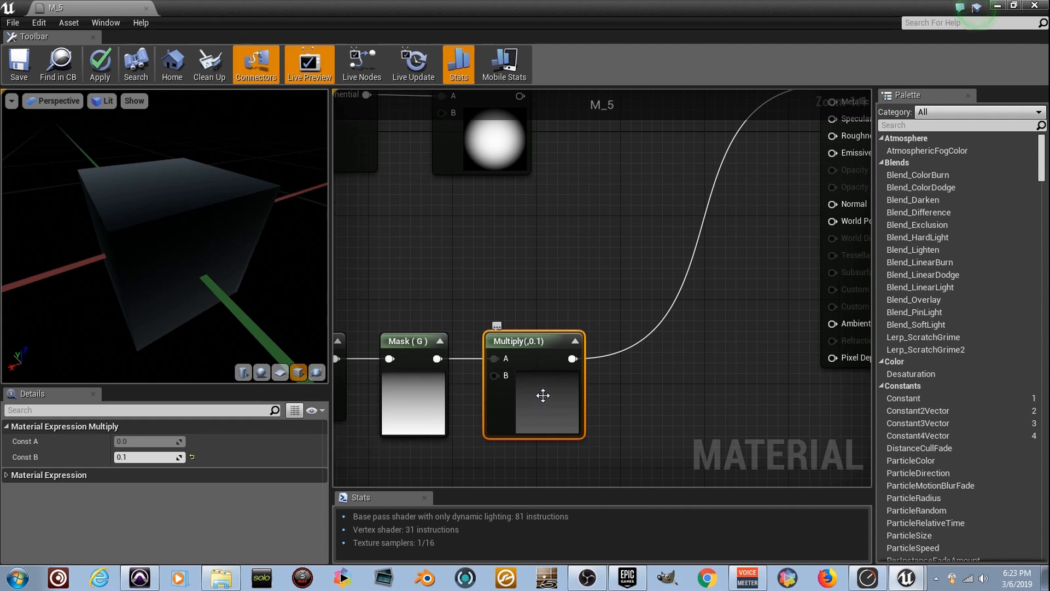
Step: Disconnect the Multiply node from the mask and Base Color, and move it below Mask (G)
{"action": "left_click", "coordinate": [502, 359], "text": "alt"}
{"action": "left_click", "coordinate": [574, 359], "text": "alt"}
{"action": "right_click_drag", "start_coordinate": [537, 414], "coordinate": [607, 336]}
{"action": "left_click_drag", "start_coordinate": [607, 335], "coordinate": [500, 469]}
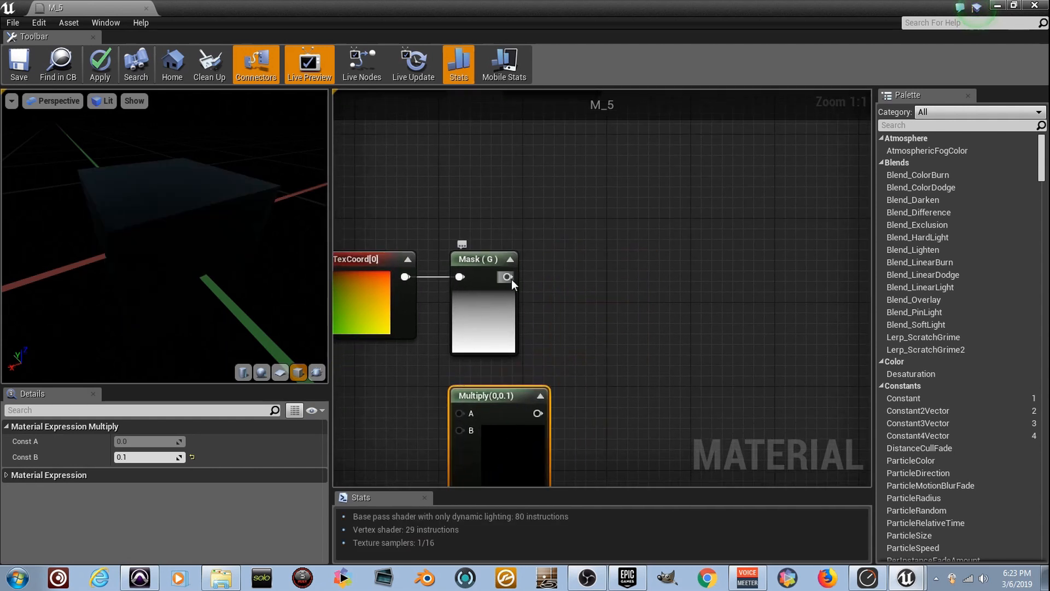
Step: Add a Sine node fed by the Mask (G) output and expand its preview to examine the wave pattern
{"action": "left_click_drag", "start_coordinate": [507, 276], "coordinate": [550, 279]}
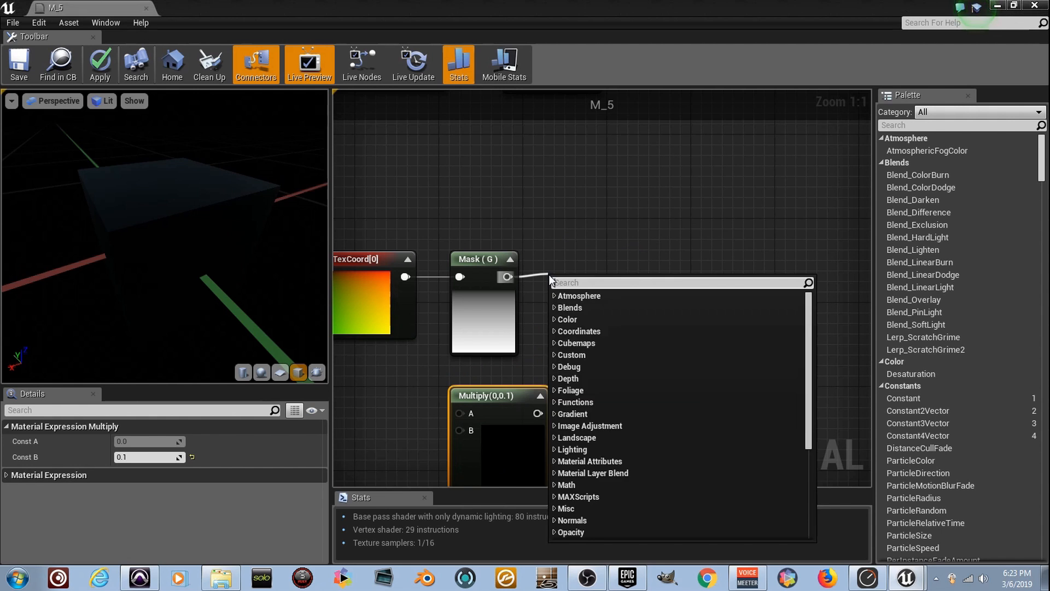
{"action": "type", "text": "sine"}
{"action": "key", "text": "Return"}
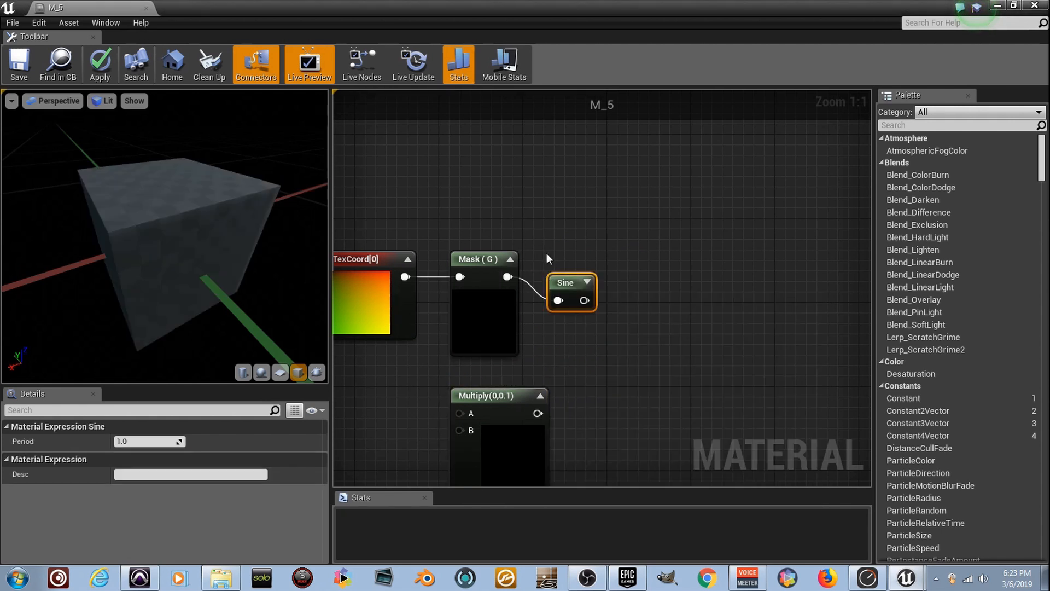
{"action": "left_click", "coordinate": [586, 282]}
{"action": "scroll", "coordinate": [678, 265], "scroll_direction": "up", "scroll_amount": 3}
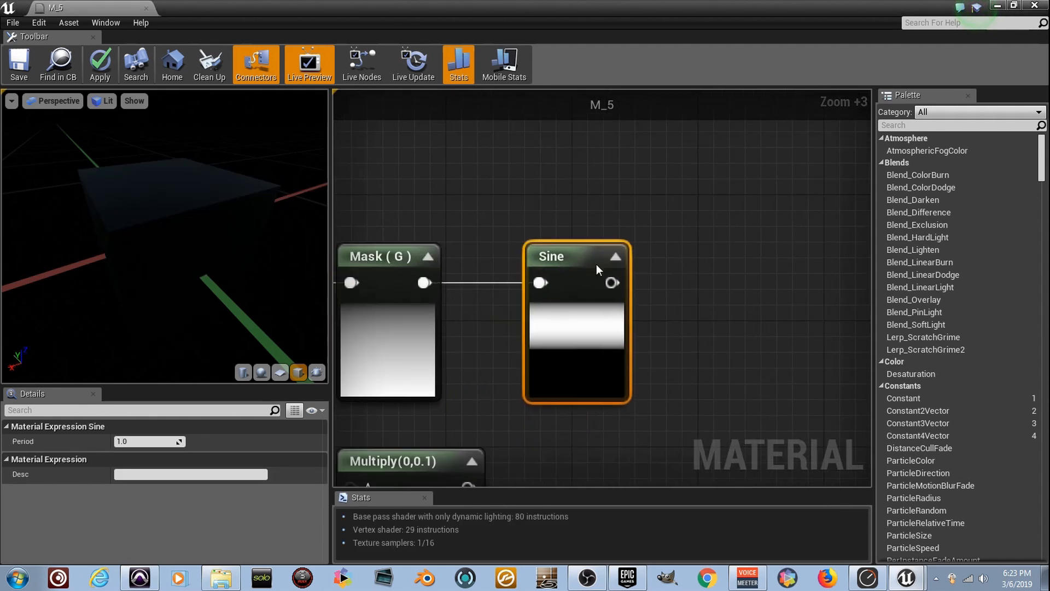
{"action": "scroll", "coordinate": [597, 273], "scroll_direction": "up", "scroll_amount": 4}
{"action": "right_click_drag", "start_coordinate": [563, 332], "coordinate": [627, 311]}
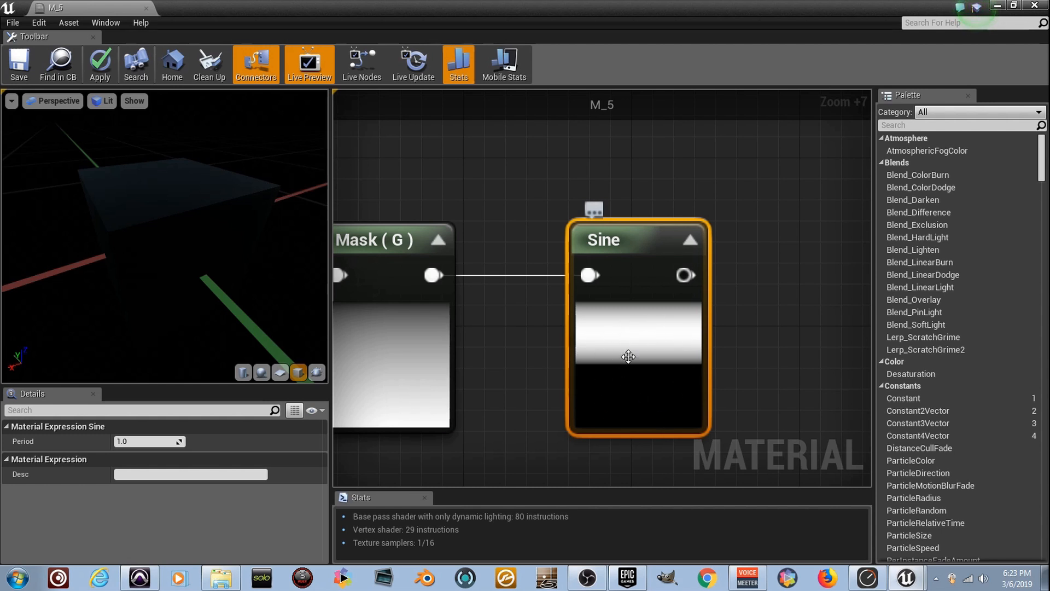
Step: Make room before Sine and wire the loose Multiply node between Mask (G) and Sine through its A input
{"action": "right_click_drag", "start_coordinate": [717, 373], "coordinate": [631, 357]}
{"action": "scroll", "coordinate": [629, 356], "scroll_direction": "down", "scroll_amount": 4}
{"action": "left_click_drag", "start_coordinate": [622, 277], "coordinate": [766, 277]}
{"action": "right_click_drag", "start_coordinate": [538, 323], "coordinate": [646, 285]}
{"action": "left_click_drag", "start_coordinate": [516, 422], "coordinate": [599, 234]}
{"action": "left_click", "coordinate": [539, 249]}
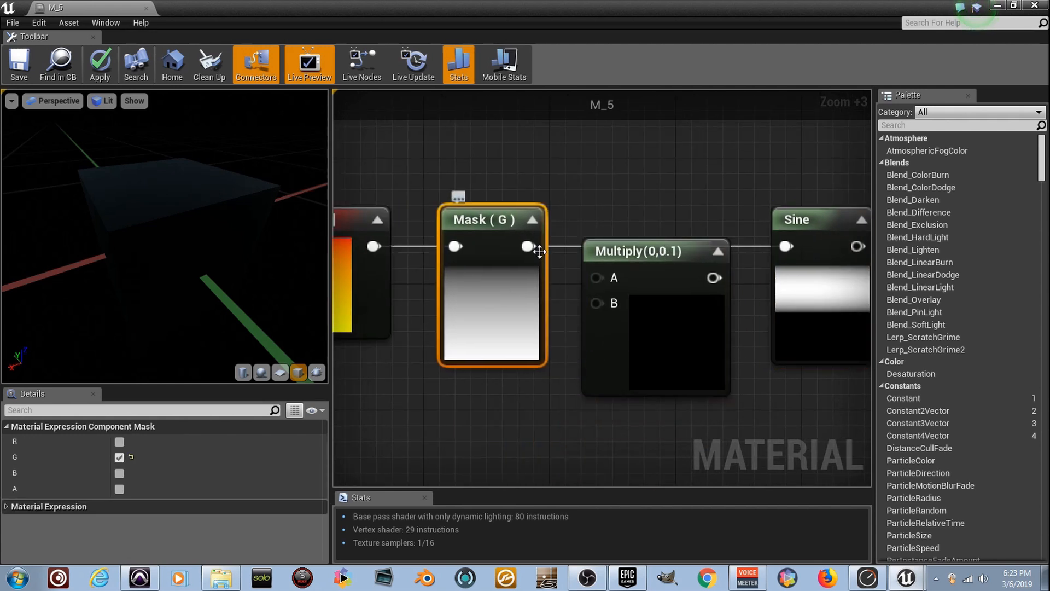
{"action": "left_click_drag", "start_coordinate": [603, 283], "coordinate": [600, 279]}
{"action": "left_click_drag", "start_coordinate": [715, 277], "coordinate": [788, 247]}
Step: Set the Const B of the Multiply node before Sine to 0.5 and check the Sine preview
{"action": "left_click", "coordinate": [659, 311]}
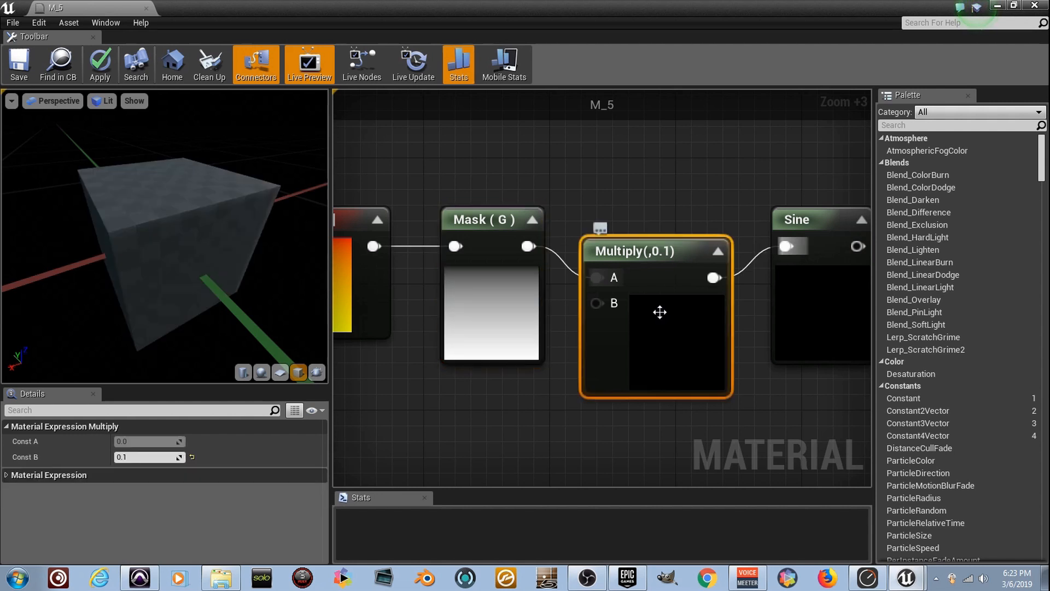
{"action": "left_click", "coordinate": [155, 456]}
{"action": "type", "text": "0.5"}
{"action": "key", "text": "Return"}
{"action": "right_click_drag", "start_coordinate": [831, 317], "coordinate": [441, 316]}
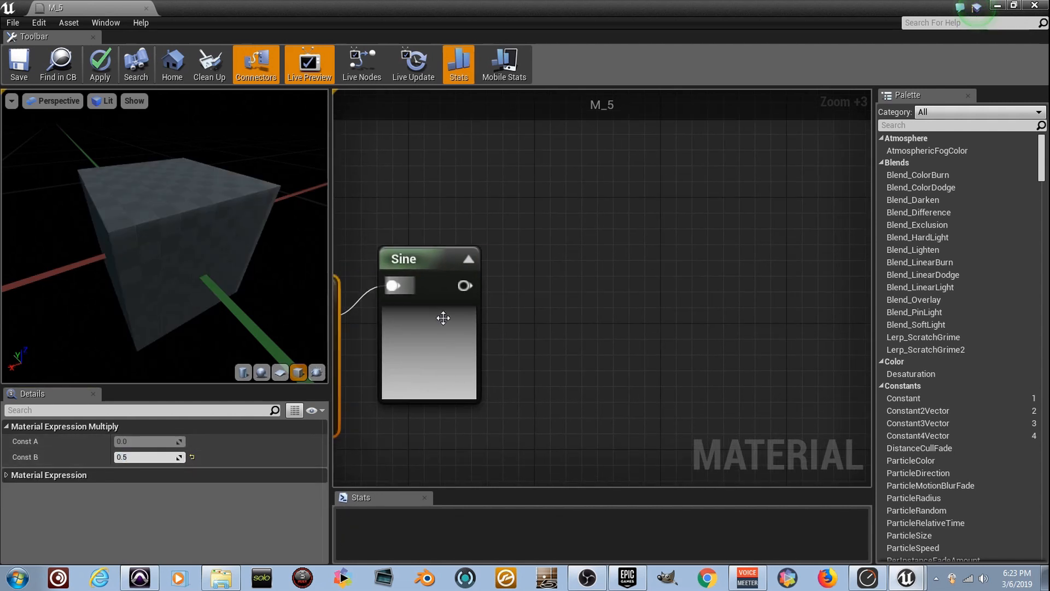
{"action": "left_click", "coordinate": [462, 266]}
{"action": "left_click", "coordinate": [471, 262]}
{"action": "left_click", "coordinate": [433, 262]}
Step: Connect the Sine output to Base Color and examine the gradient band on the cube
{"action": "scroll", "coordinate": [487, 288], "scroll_direction": "down", "scroll_amount": 4}
{"action": "right_click_drag", "start_coordinate": [489, 286], "coordinate": [567, 343]}
{"action": "left_click_drag", "start_coordinate": [552, 345], "coordinate": [711, 239]}
{"action": "right_click_drag", "start_coordinate": [563, 325], "coordinate": [679, 231]}
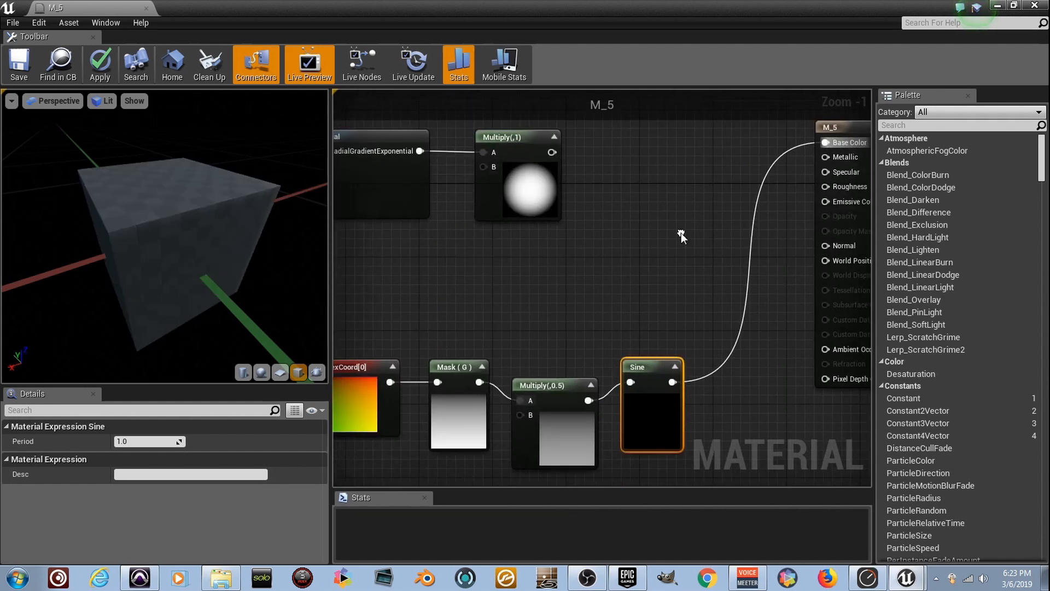
{"action": "right_click_drag", "start_coordinate": [660, 340], "coordinate": [651, 287]}
{"action": "scroll", "coordinate": [630, 342], "scroll_direction": "up", "scroll_amount": 3}
{"action": "left_click_drag", "start_coordinate": [164, 246], "coordinate": [273, 235]}
{"action": "right_click_drag", "start_coordinate": [536, 363], "coordinate": [603, 321]}
{"action": "scroll", "coordinate": [625, 317], "scroll_direction": "down", "scroll_amount": 4}
Step: Move the TexCoord-to-Sine chain left in the graph and add a Power node from the Sine output with its preview expanded
{"action": "left_click_drag", "start_coordinate": [657, 371], "coordinate": [356, 316]}
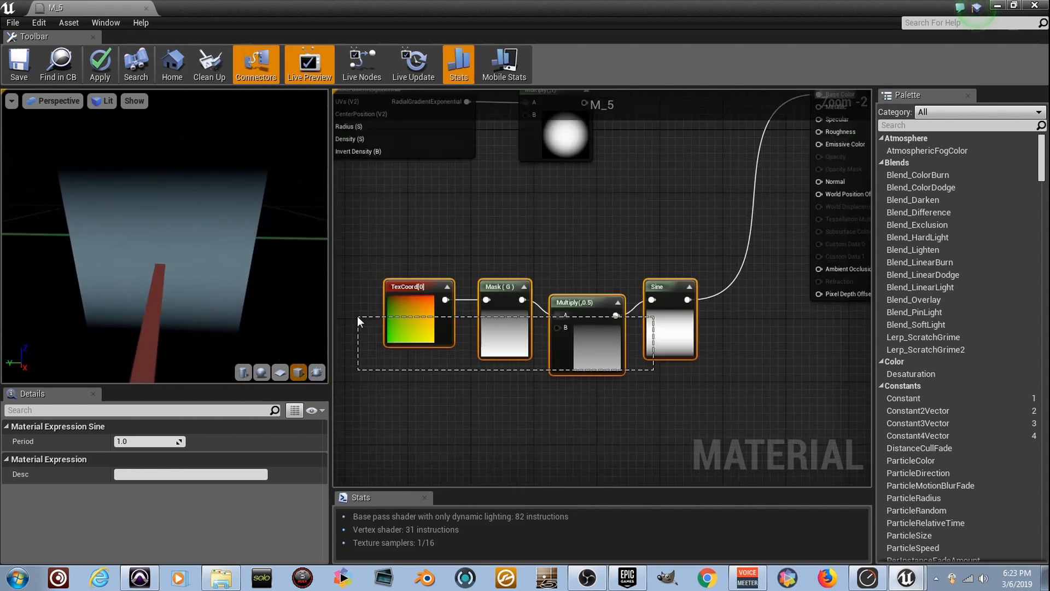
{"action": "left_click_drag", "start_coordinate": [690, 338], "coordinate": [582, 331]}
{"action": "scroll", "coordinate": [583, 330], "scroll_direction": "up", "scroll_amount": 6}
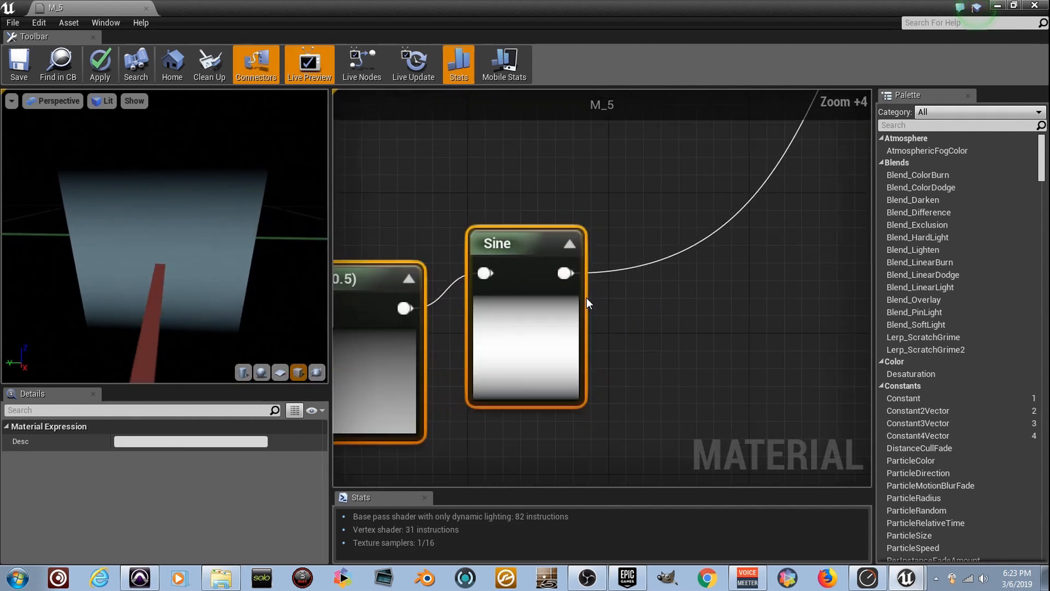
{"action": "left_click_drag", "start_coordinate": [564, 273], "coordinate": [636, 277]}
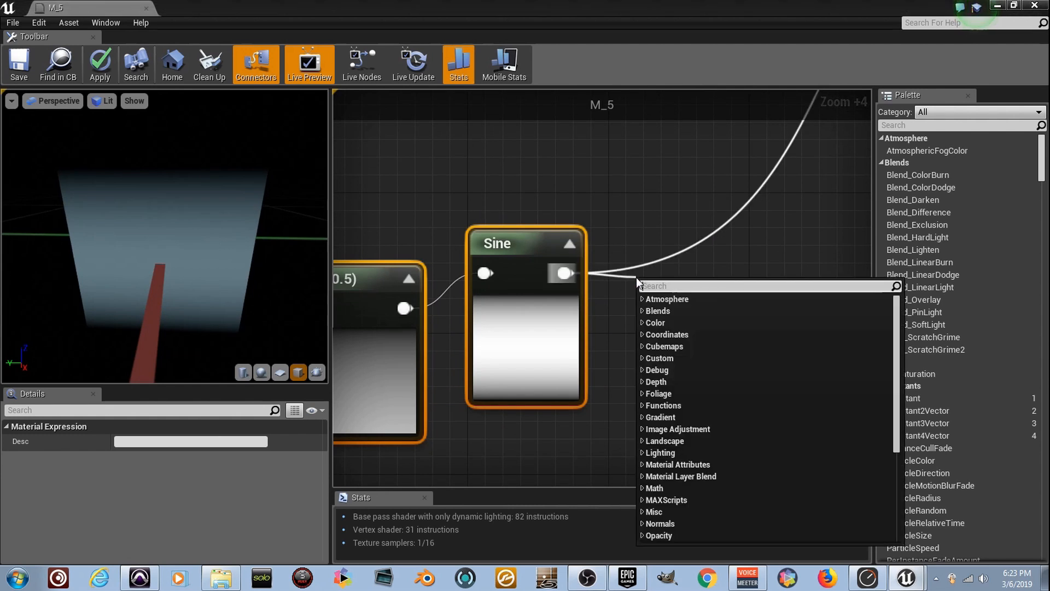
{"action": "type", "text": "power"}
{"action": "key", "text": "Return"}
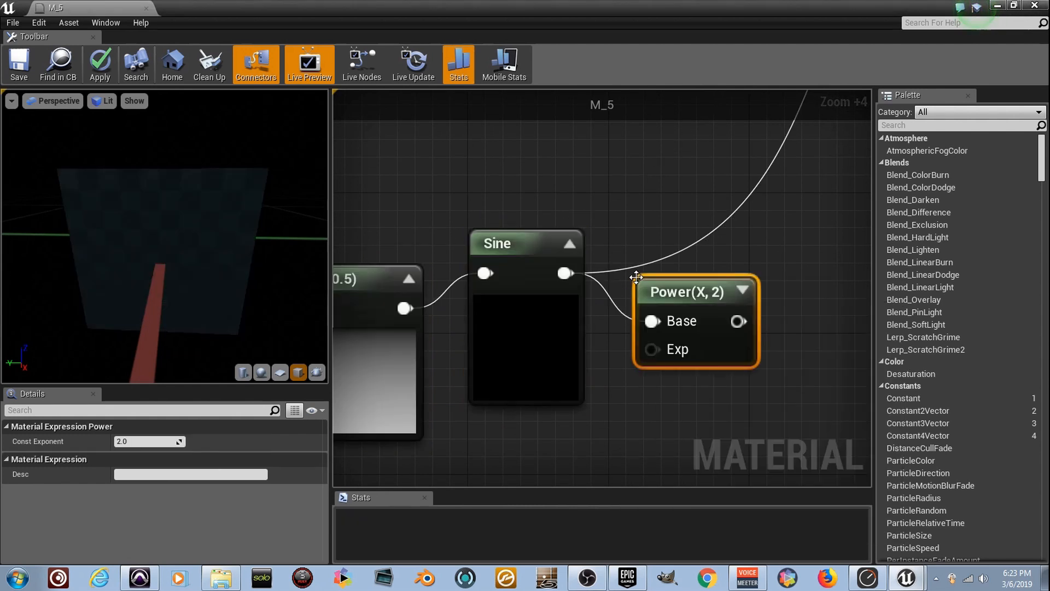
{"action": "scroll", "coordinate": [636, 277], "scroll_direction": "up", "scroll_amount": 3}
{"action": "left_click", "coordinate": [769, 274]}
{"action": "left_click_drag", "start_coordinate": [739, 257], "coordinate": [739, 235]}
{"action": "right_click_drag", "start_coordinate": [770, 261], "coordinate": [679, 244]}
{"action": "scroll", "coordinate": [461, 369], "scroll_direction": "down", "scroll_amount": 4}
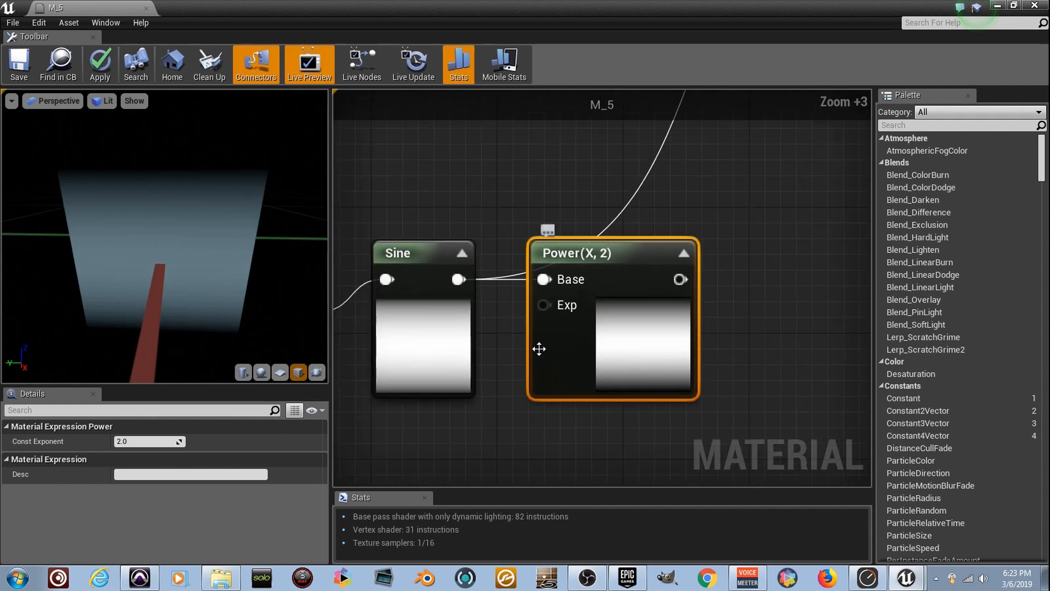
Step: Try a Const Exponent of 10 on the Power node and settle on 20
{"action": "left_click", "coordinate": [147, 440]}
{"action": "type", "text": "10"}
{"action": "key", "text": "Return"}
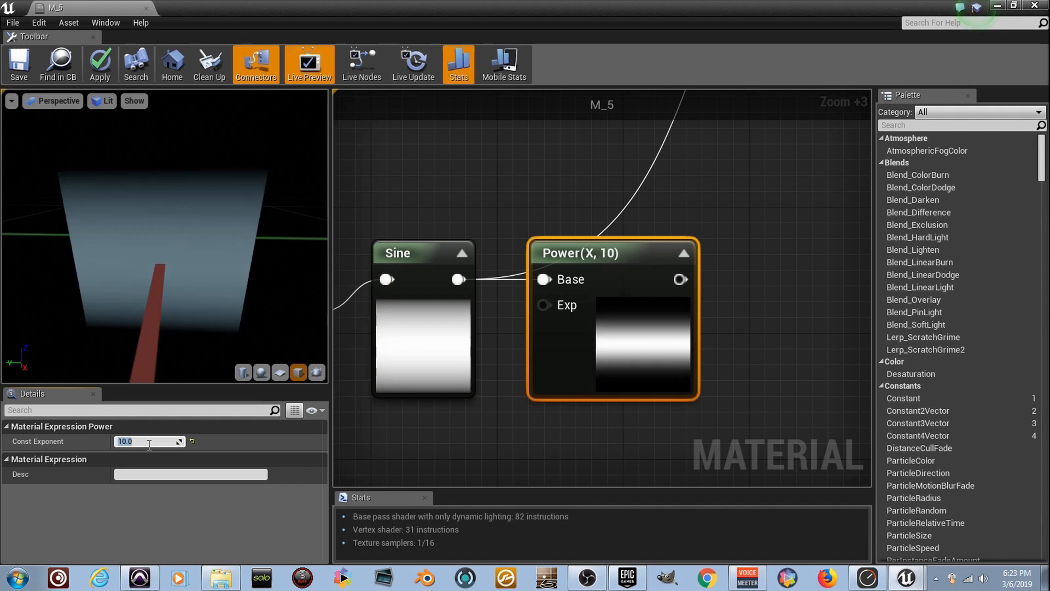
{"action": "type", "text": "20"}
{"action": "key", "text": "Return"}
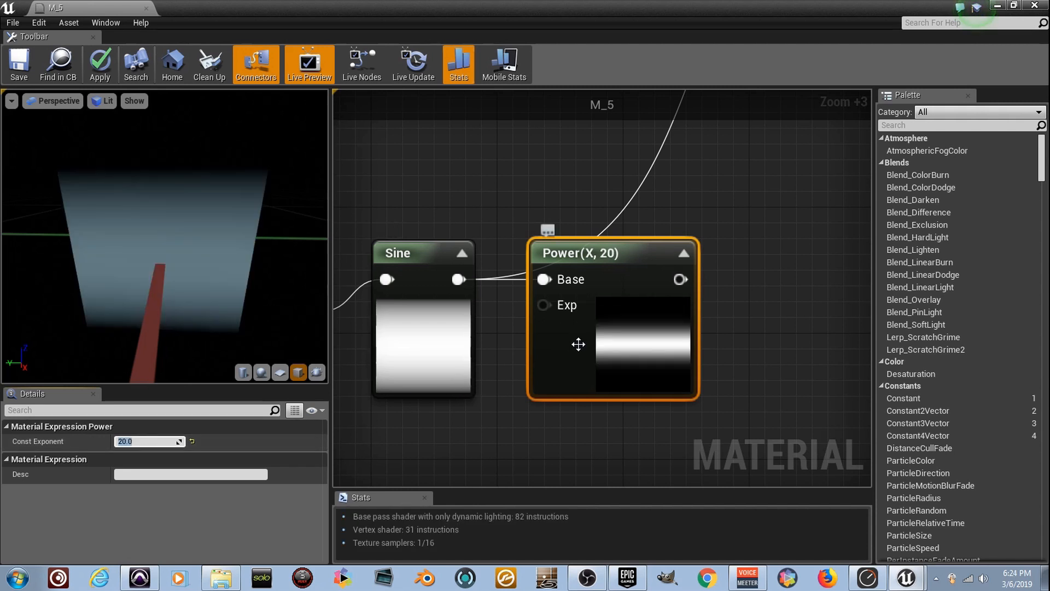
Step: Connect the Power output to Base Color, replacing the Sine connection
{"action": "scroll", "coordinate": [578, 344], "scroll_direction": "down", "scroll_amount": 6}
{"action": "scroll", "coordinate": [605, 357], "scroll_direction": "up", "scroll_amount": 1}
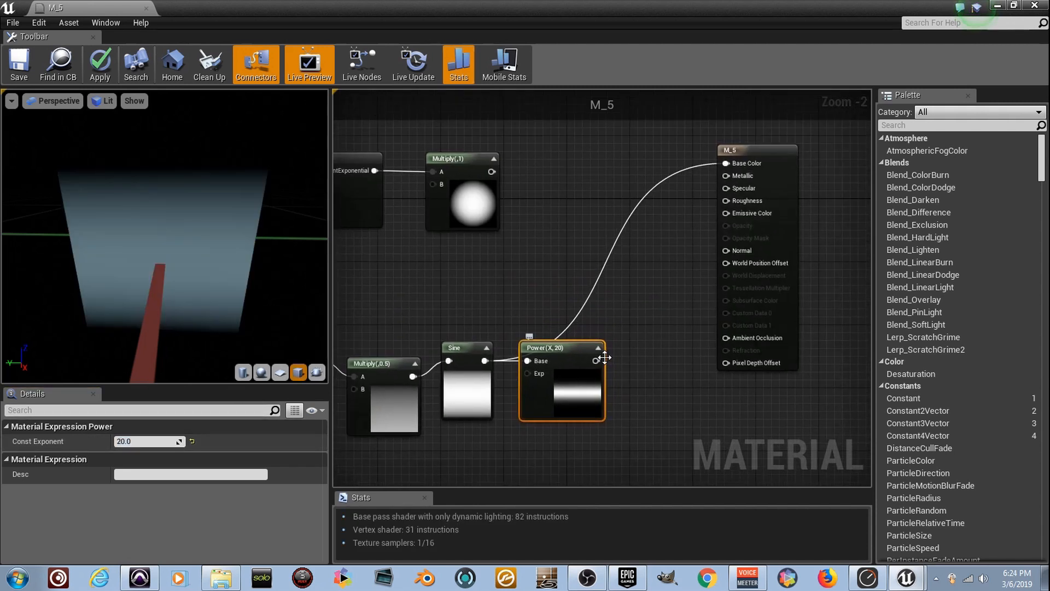
{"action": "left_click_drag", "start_coordinate": [596, 360], "coordinate": [731, 166]}
{"action": "scroll", "coordinate": [708, 305], "scroll_direction": "down", "scroll_amount": 3}
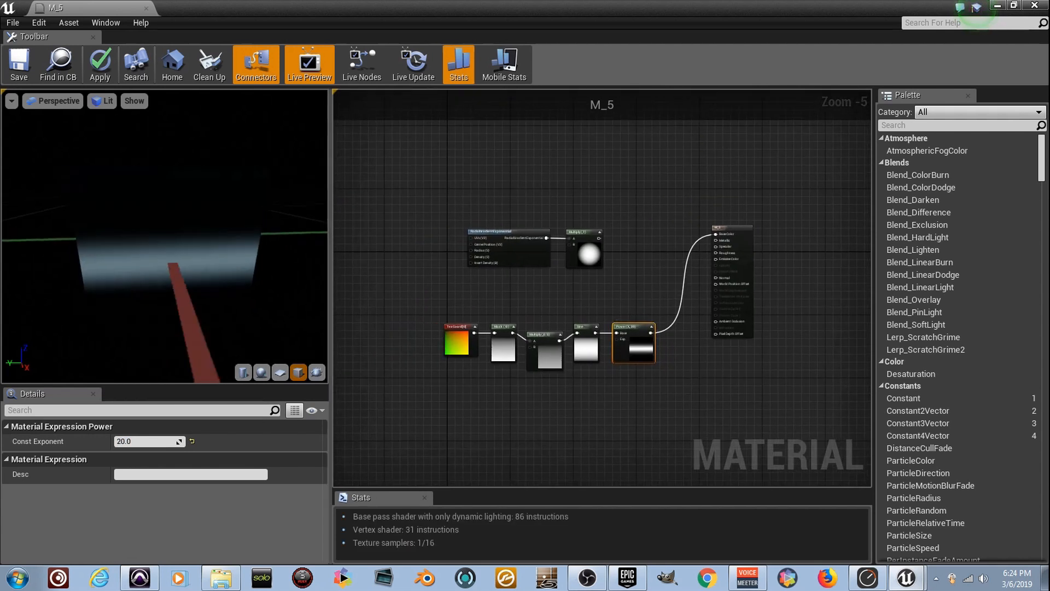
Step: Move the TexCoord-to-Power chain left in the graph and shift the radial gradient's Multiply node slightly down
{"action": "scroll", "coordinate": [628, 377], "scroll_direction": "up", "scroll_amount": 3}
{"action": "left_click_drag", "start_coordinate": [628, 377], "coordinate": [547, 265]}
{"action": "right_click_drag", "start_coordinate": [546, 268], "coordinate": [344, 276]}
{"action": "scroll", "coordinate": [543, 277], "scroll_direction": "down", "scroll_amount": 2}
{"action": "left_click_drag", "start_coordinate": [670, 304], "coordinate": [616, 302]}
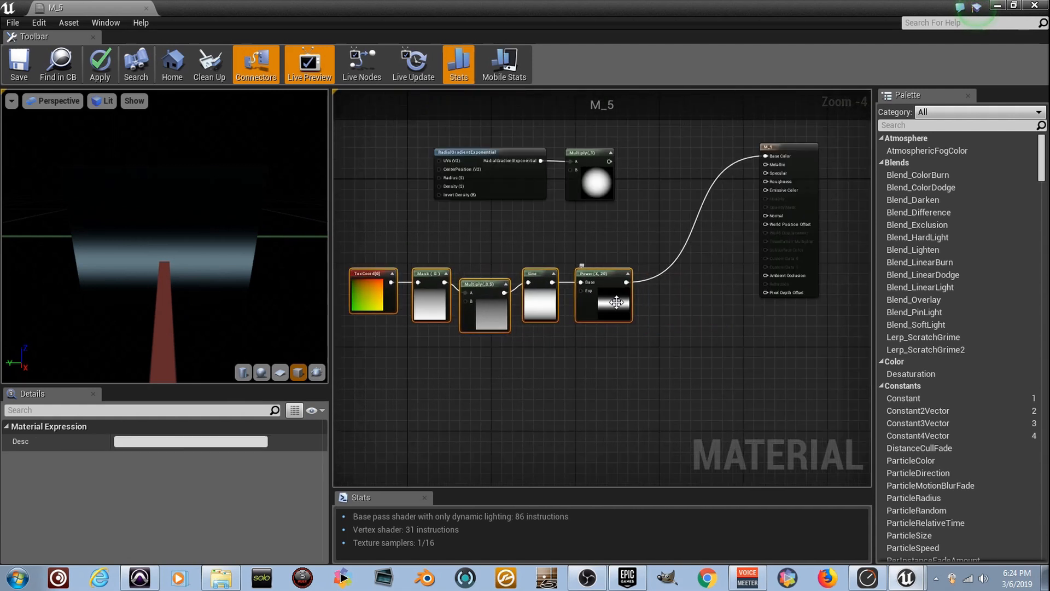
{"action": "scroll", "coordinate": [606, 238], "scroll_direction": "up", "scroll_amount": 4}
{"action": "left_click", "coordinate": [566, 222]}
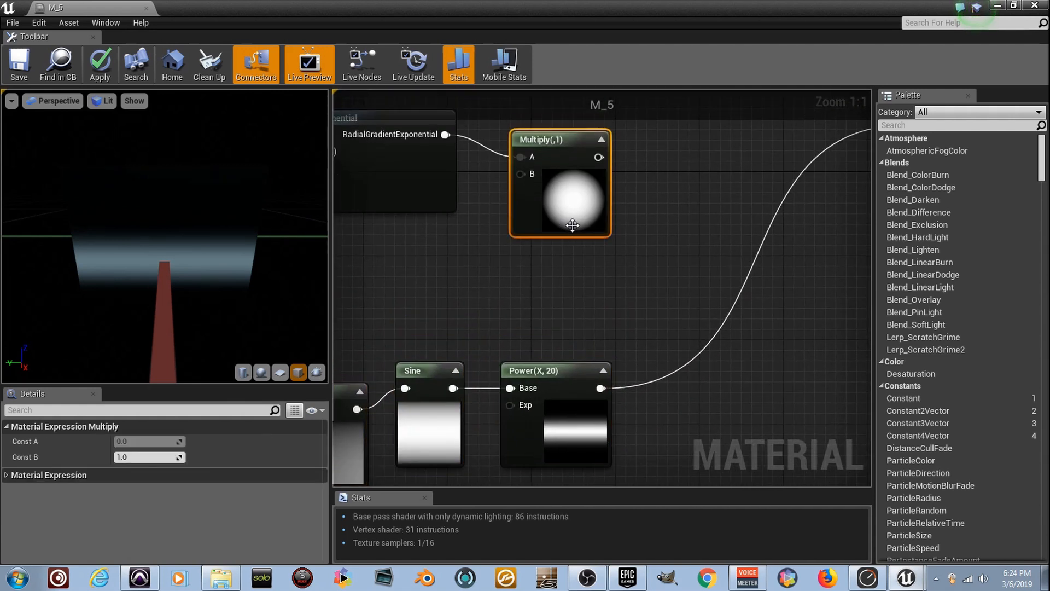
Step: Add an Add node combining the radial gradient's Multiply output and the Power output, expand its preview and connect it to Base Color
{"action": "left_click_drag", "start_coordinate": [604, 159], "coordinate": [656, 193]}
{"action": "type", "text": "add"}
{"action": "key", "text": "Return"}
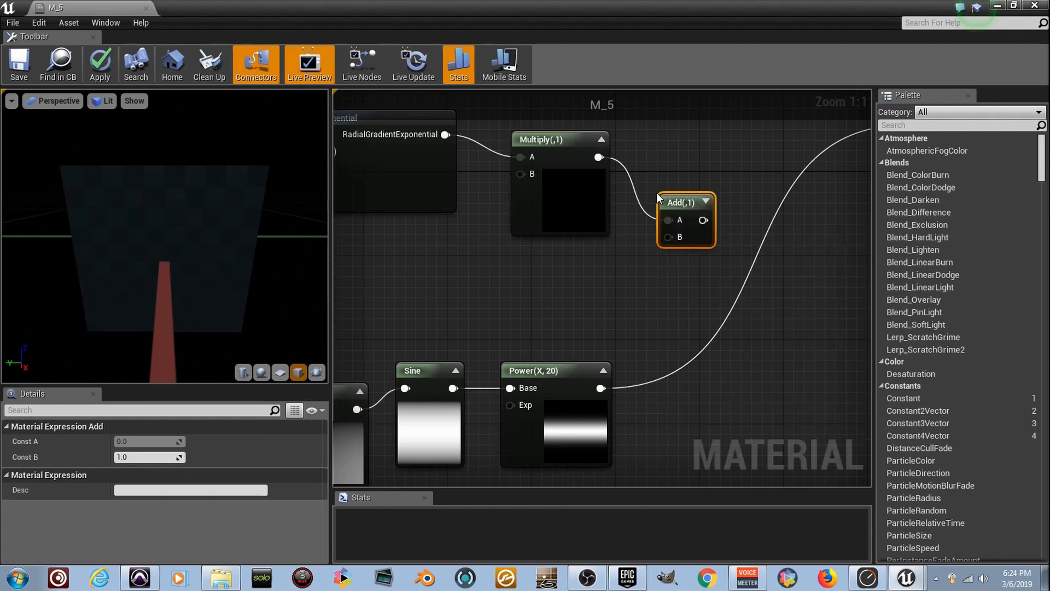
{"action": "left_click_drag", "start_coordinate": [698, 198], "coordinate": [738, 268]}
{"action": "left_click_drag", "start_coordinate": [601, 387], "coordinate": [723, 313]}
{"action": "right_click_drag", "start_coordinate": [743, 286], "coordinate": [606, 298]}
{"action": "left_click", "coordinate": [719, 279]}
{"action": "scroll", "coordinate": [590, 297], "scroll_direction": "up", "scroll_amount": 5, "text": "ctrl"}
{"action": "scroll", "coordinate": [563, 274], "scroll_direction": "down", "scroll_amount": 3}
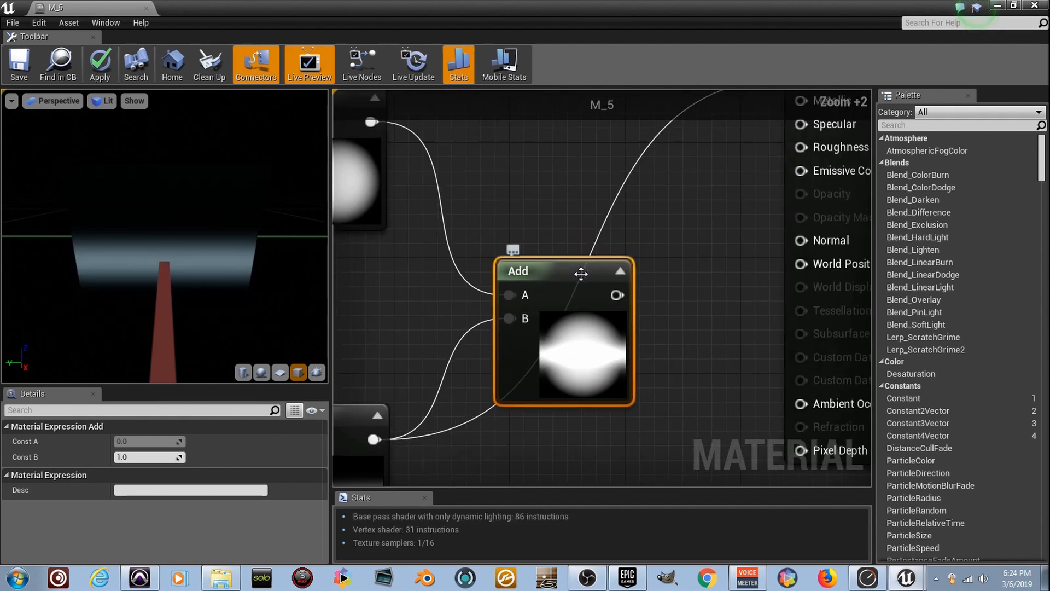
{"action": "left_click_drag", "start_coordinate": [622, 297], "coordinate": [804, 178]}
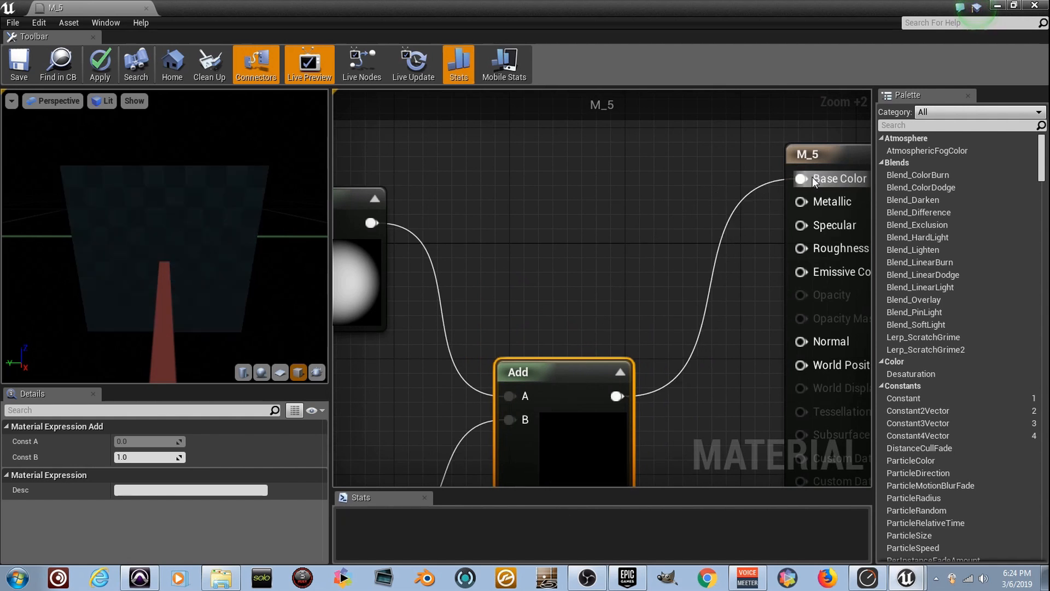
{"action": "left_click_drag", "start_coordinate": [208, 275], "coordinate": [317, 279]}
Step: Set the Power node's Const Exponent to 30
{"action": "right_click_drag", "start_coordinate": [375, 377], "coordinate": [511, 211]}
{"action": "left_click", "coordinate": [463, 380]}
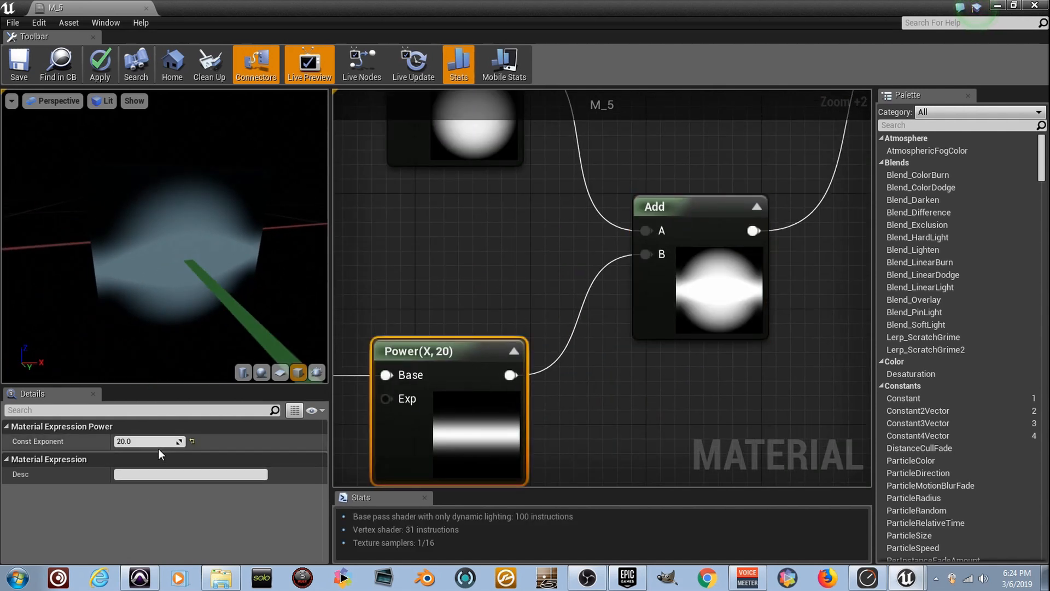
{"action": "key", "text": "BackSpace"}
{"action": "type", "text": "30"}
{"action": "key", "text": "Return"}
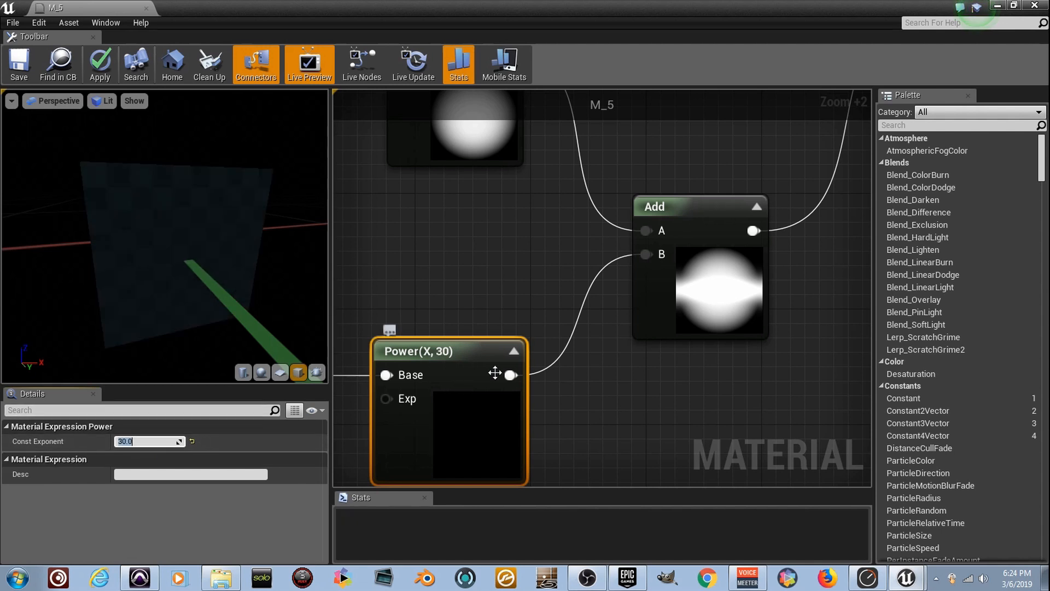
Step: Copy the radial gradient and TexCoord chains together with their Add node and paste the duplicate network below the originals
{"action": "scroll", "coordinate": [616, 347], "scroll_direction": "down", "scroll_amount": 4}
{"action": "scroll", "coordinate": [699, 302], "scroll_direction": "down", "scroll_amount": 2}
{"action": "left_click_drag", "start_coordinate": [723, 348], "coordinate": [422, 202]}
{"action": "scroll", "coordinate": [557, 201], "scroll_direction": "up", "scroll_amount": 3}
{"action": "scroll", "coordinate": [468, 212], "scroll_direction": "down", "scroll_amount": 3}
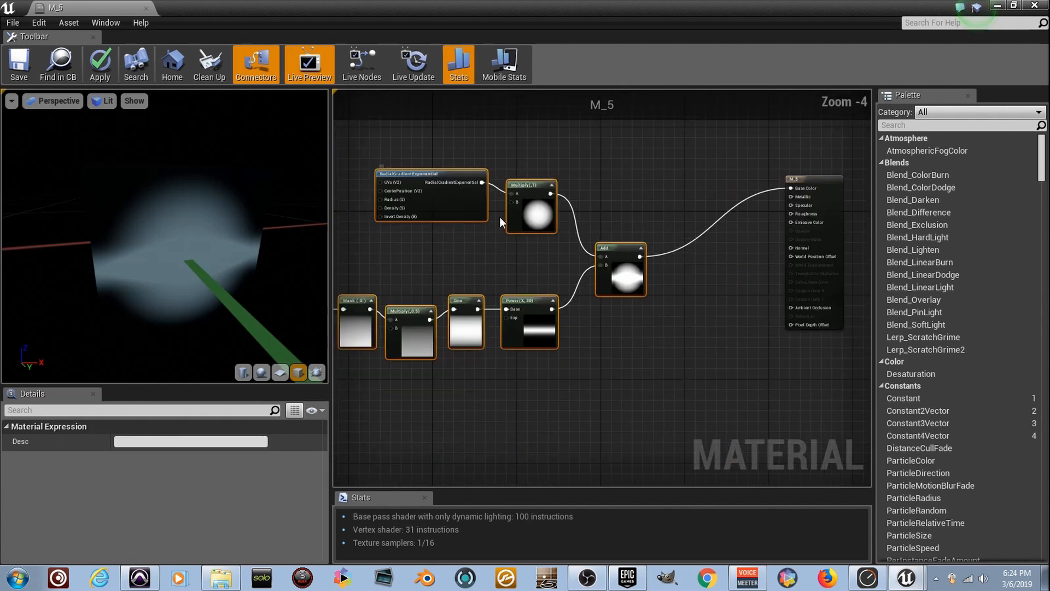
{"action": "left_click_drag", "start_coordinate": [688, 356], "coordinate": [395, 174]}
{"action": "right_click_drag", "start_coordinate": [433, 339], "coordinate": [476, 254]}
{"action": "key", "text": "ctrl+c"}
{"action": "left_click", "coordinate": [488, 366]}
{"action": "key", "text": "ctrl+v"}
{"action": "left_click_drag", "start_coordinate": [482, 319], "coordinate": [549, 327]}
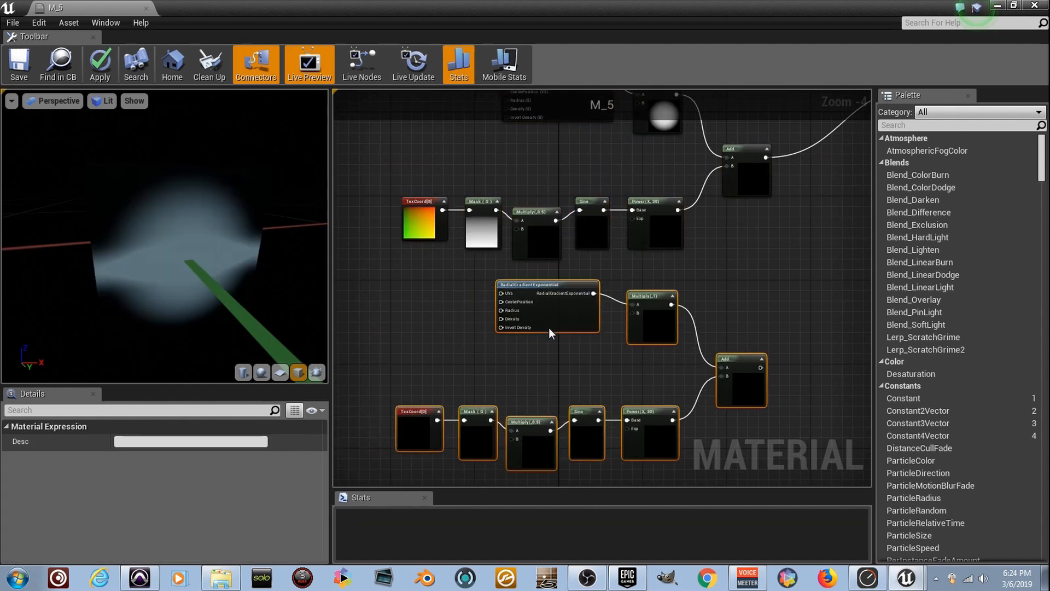
Step: Switch the duplicated Mask node from the G channel to the R channel and check the lower Add node's preview
{"action": "scroll", "coordinate": [475, 402], "scroll_direction": "up", "scroll_amount": 5}
{"action": "left_click", "coordinate": [486, 437]}
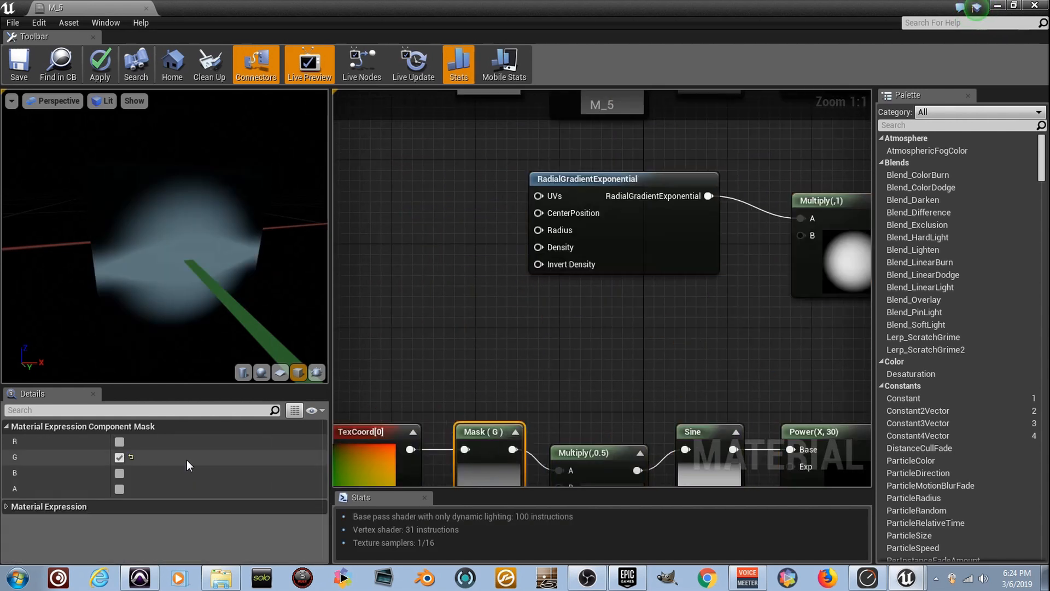
{"action": "left_click", "coordinate": [119, 458]}
{"action": "left_click", "coordinate": [119, 443]}
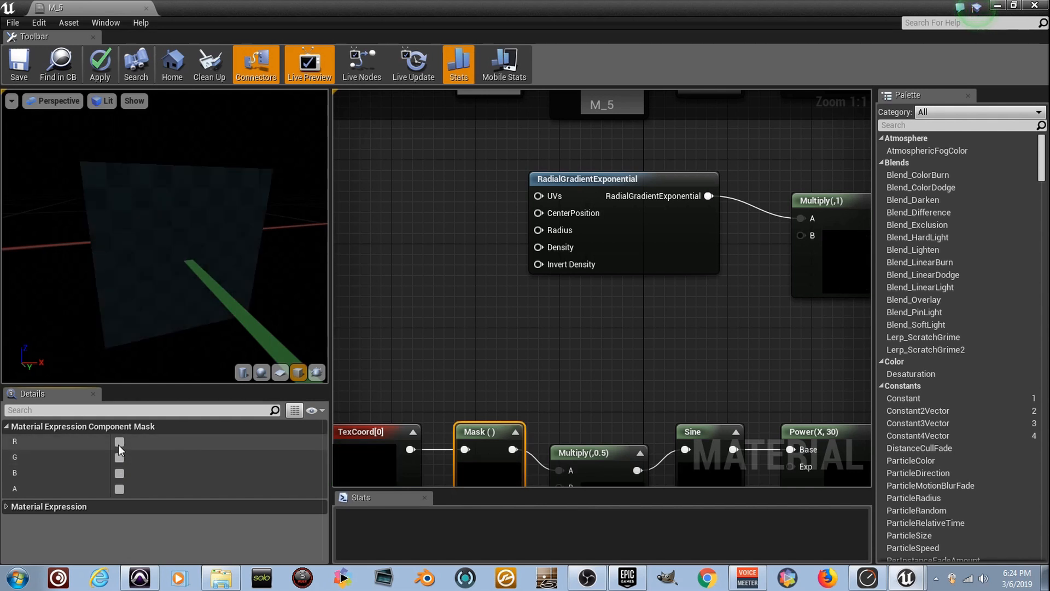
{"action": "right_click_drag", "start_coordinate": [666, 360], "coordinate": [333, 353]}
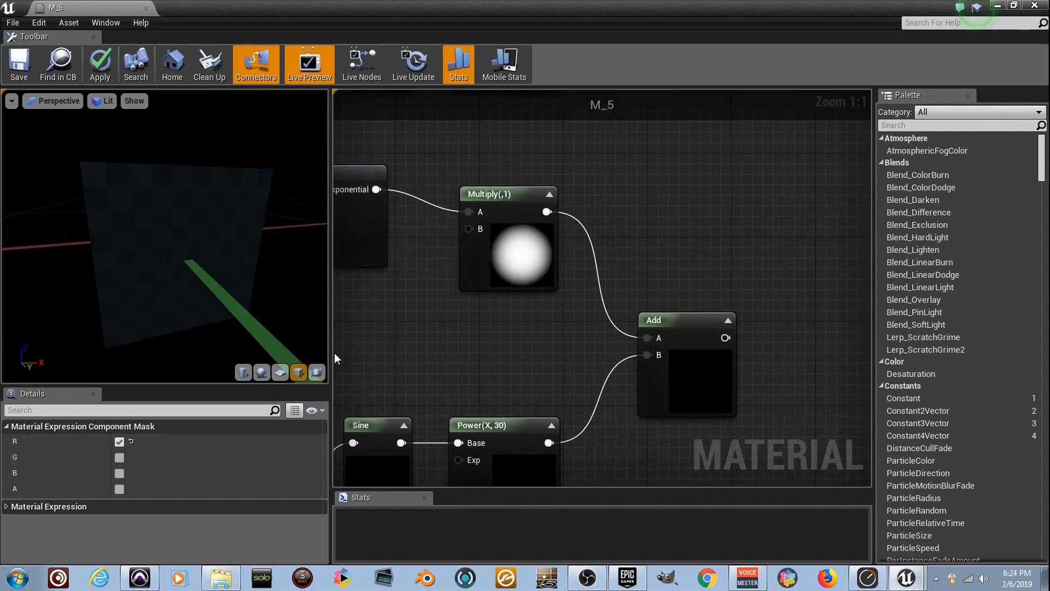
{"action": "left_click", "coordinate": [728, 320]}
{"action": "left_click", "coordinate": [677, 322]}
{"action": "scroll", "coordinate": [733, 322], "scroll_direction": "up", "scroll_amount": 5, "text": "ctrl"}
{"action": "right_click_drag", "start_coordinate": [748, 321], "coordinate": [650, 383]}
{"action": "scroll", "coordinate": [615, 297], "scroll_direction": "down", "scroll_amount": 5}
{"action": "scroll", "coordinate": [616, 296], "scroll_direction": "down", "scroll_amount": 3}
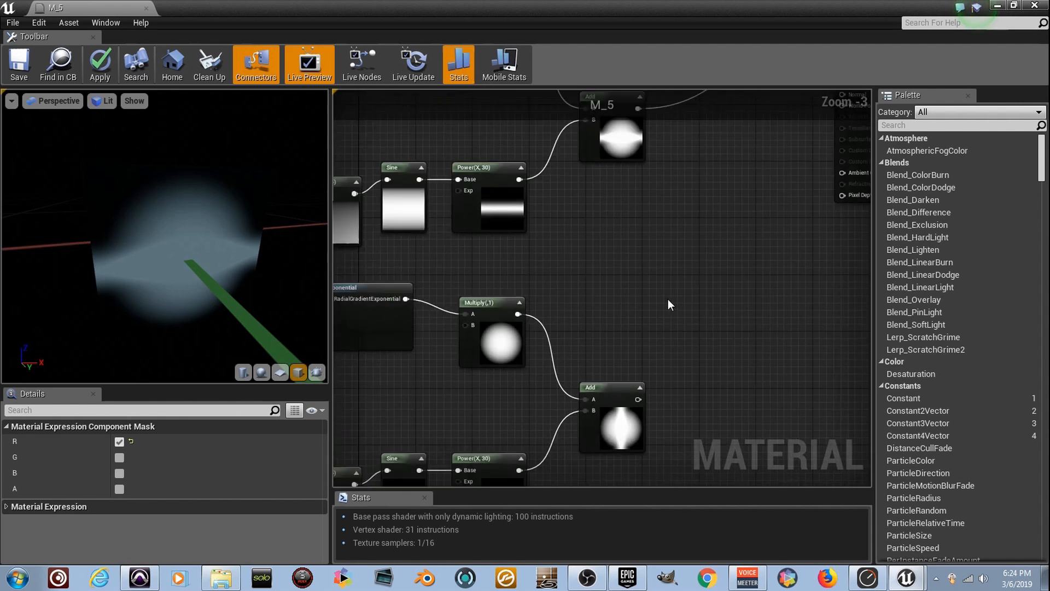
Step: Create another Add node with the upper Add output in A and the lower Add output in B, and expand its preview
{"action": "left_click", "coordinate": [685, 284]}
{"action": "scroll", "coordinate": [640, 380], "scroll_direction": "up", "scroll_amount": 1}
{"action": "left_click_drag", "start_coordinate": [637, 401], "coordinate": [701, 306]}
{"action": "right_click_drag", "start_coordinate": [698, 304], "coordinate": [680, 378]}
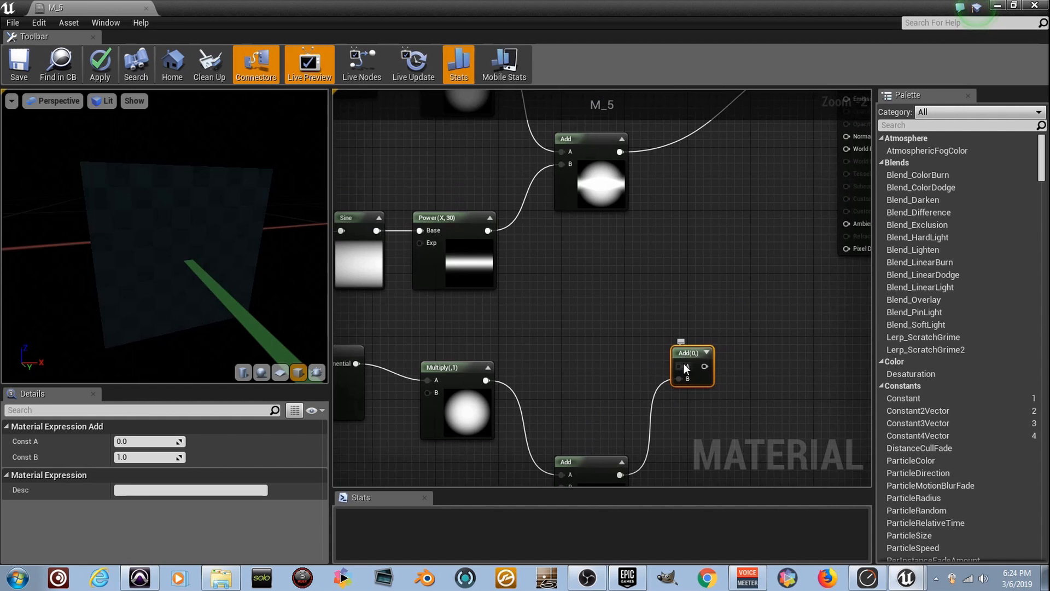
{"action": "left_click_drag", "start_coordinate": [683, 363], "coordinate": [621, 153]}
{"action": "right_click_drag", "start_coordinate": [717, 330], "coordinate": [680, 303]}
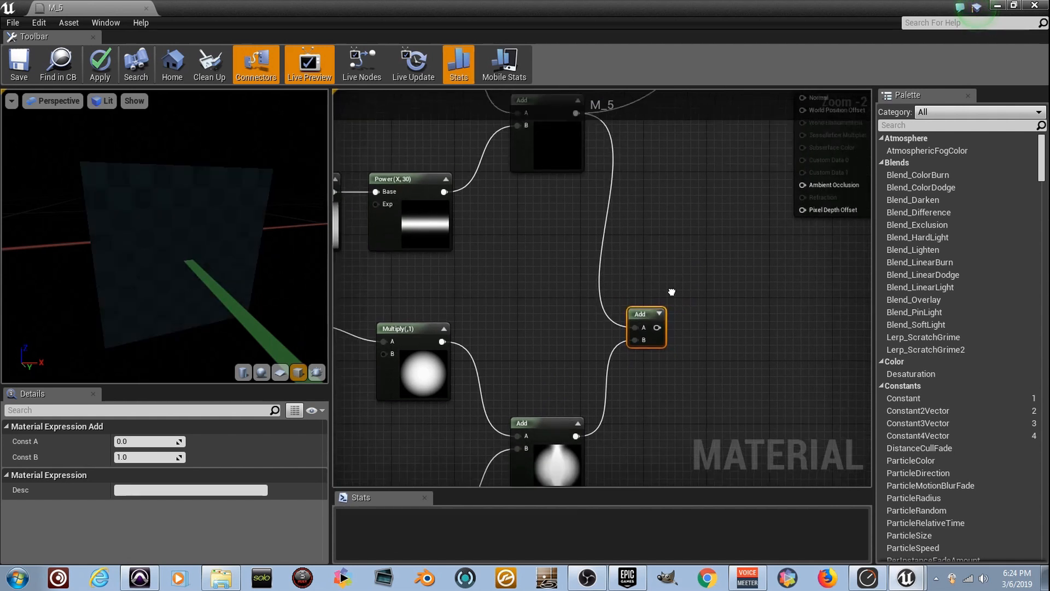
{"action": "scroll", "coordinate": [680, 302], "scroll_direction": "up", "scroll_amount": 3}
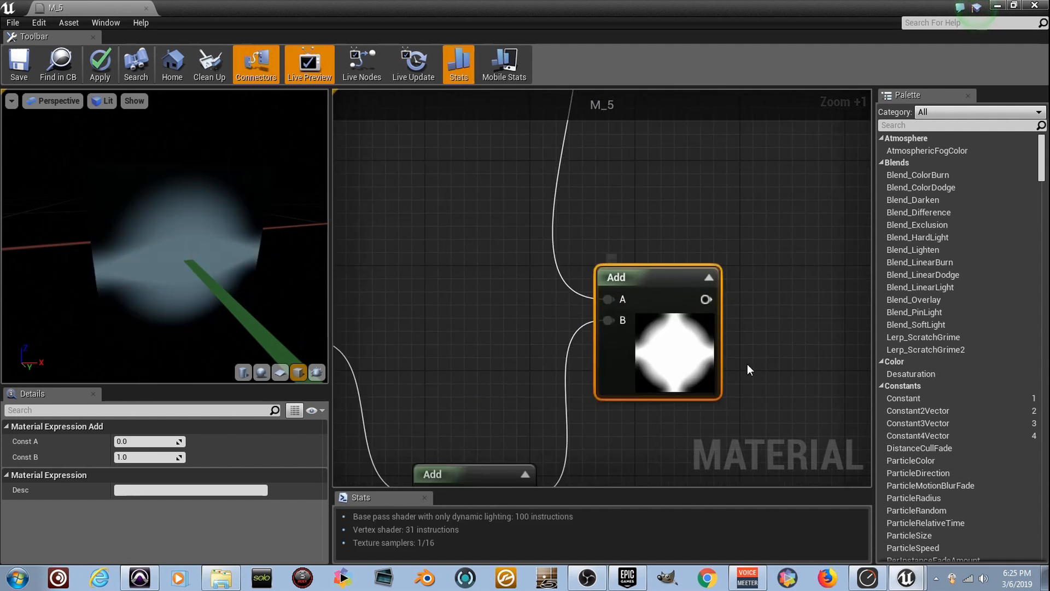
{"action": "right_click_drag", "start_coordinate": [747, 362], "coordinate": [699, 345]}
{"action": "scroll", "coordinate": [668, 315], "scroll_direction": "up", "scroll_amount": 5}
{"action": "scroll", "coordinate": [644, 302], "scroll_direction": "down", "scroll_amount": 6}
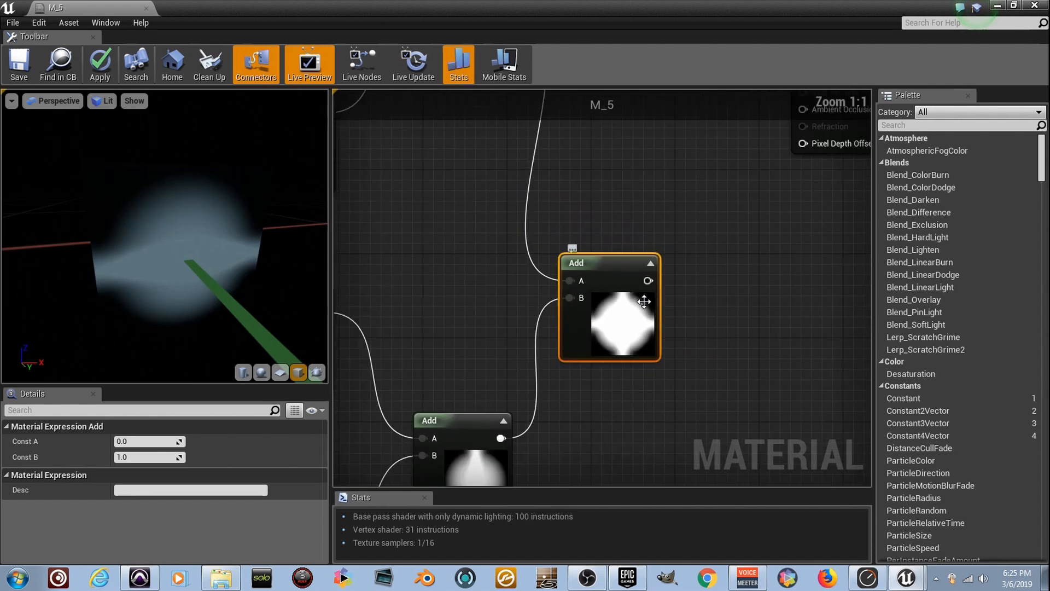
Step: Break both input connections of the combining Add node and move it further right in the graph
{"action": "left_click", "coordinate": [571, 282], "text": "alt"}
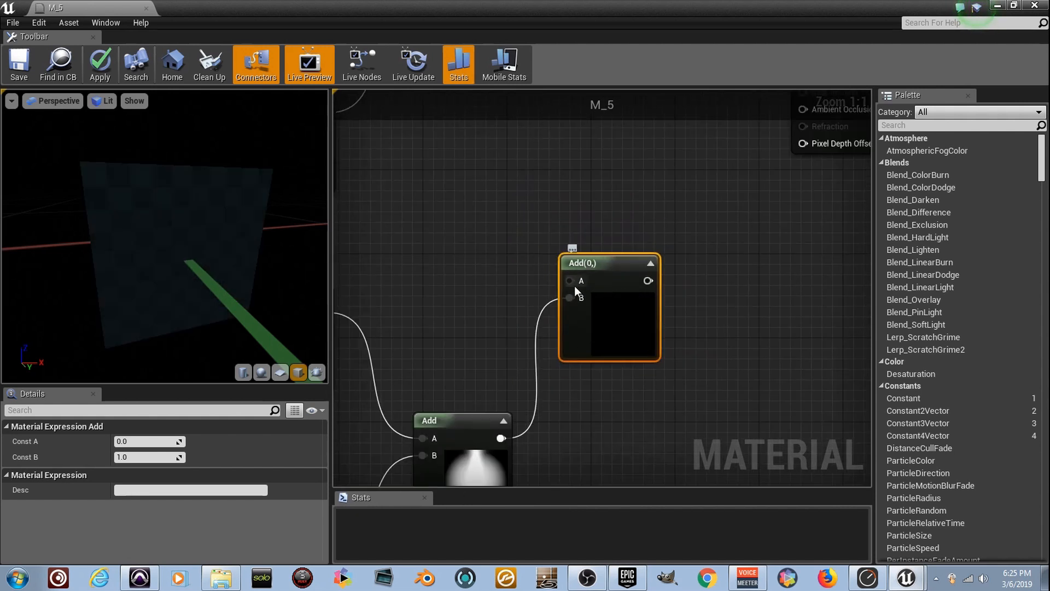
{"action": "left_click", "coordinate": [570, 296], "text": "alt"}
{"action": "left_click_drag", "start_coordinate": [607, 290], "coordinate": [739, 276]}
{"action": "scroll", "coordinate": [739, 277], "scroll_direction": "down", "scroll_amount": 4}
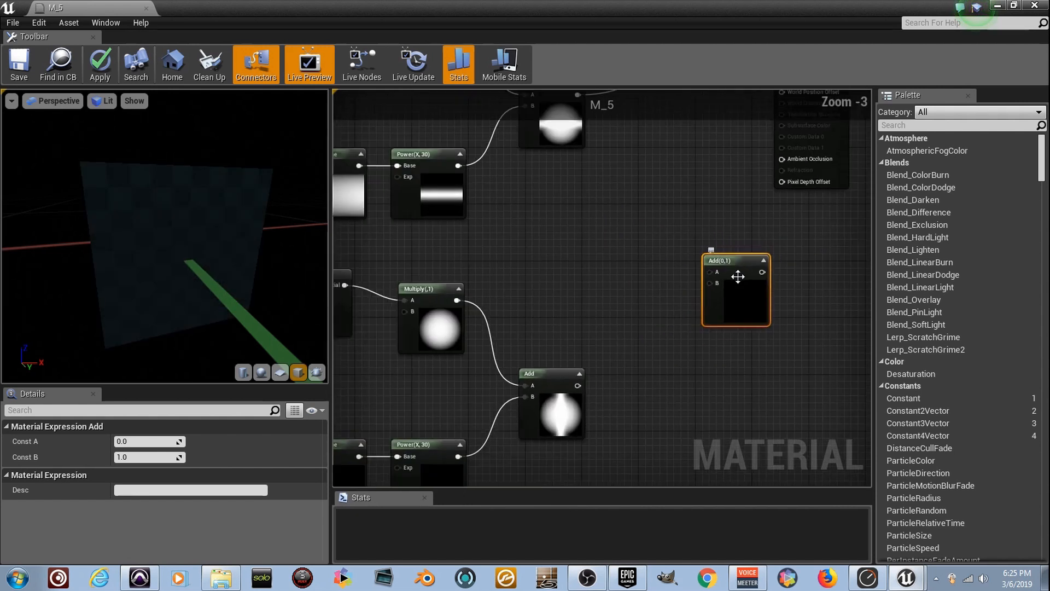
{"action": "right_click_drag", "start_coordinate": [620, 353], "coordinate": [634, 298]}
{"action": "scroll", "coordinate": [637, 296], "scroll_direction": "up", "scroll_amount": 5}
{"action": "scroll", "coordinate": [642, 323], "scroll_direction": "down", "scroll_amount": 4}
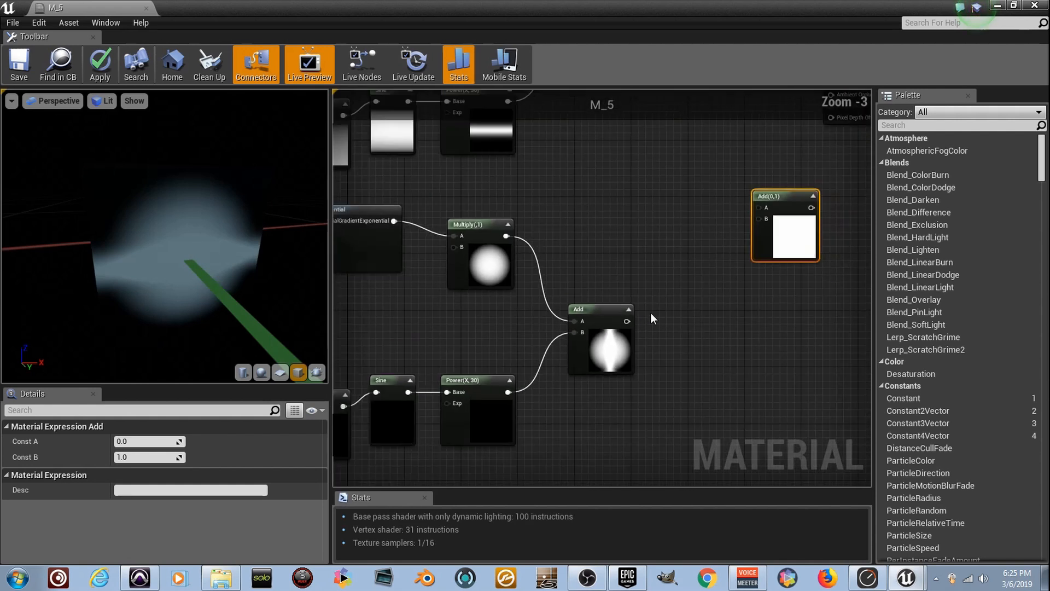
Step: Add a Floor node from the upper Add node's output, expand its preview and align it beside that Add node
{"action": "right_click_drag", "start_coordinate": [641, 306], "coordinate": [510, 484]}
{"action": "scroll", "coordinate": [531, 332], "scroll_direction": "up", "scroll_amount": 5, "text": "ctrl"}
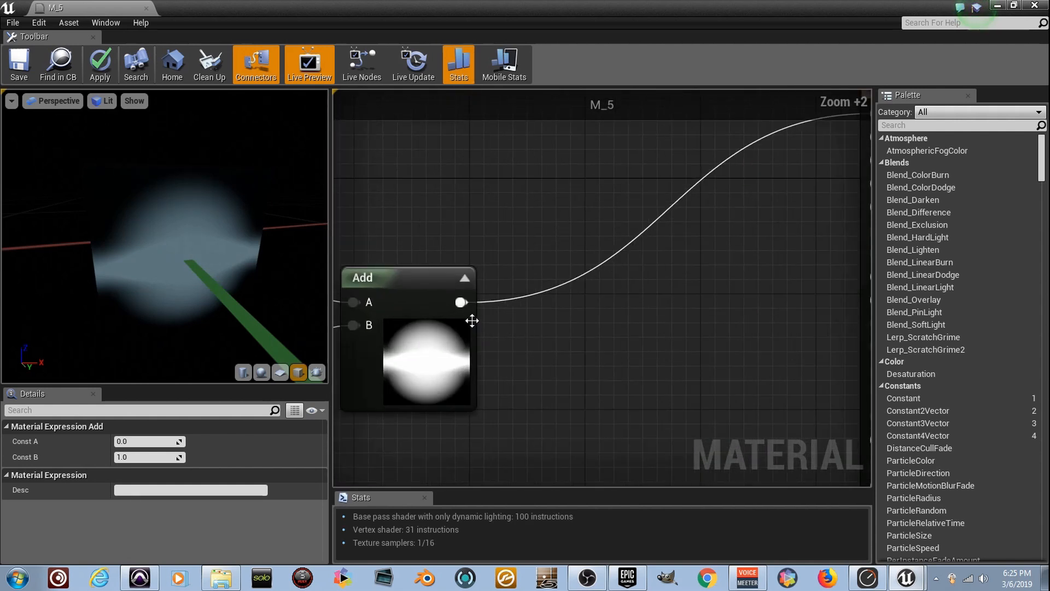
{"action": "right_click_drag", "start_coordinate": [458, 327], "coordinate": [581, 323]}
{"action": "scroll", "coordinate": [547, 337], "scroll_direction": "up", "scroll_amount": 5, "text": "ctrl"}
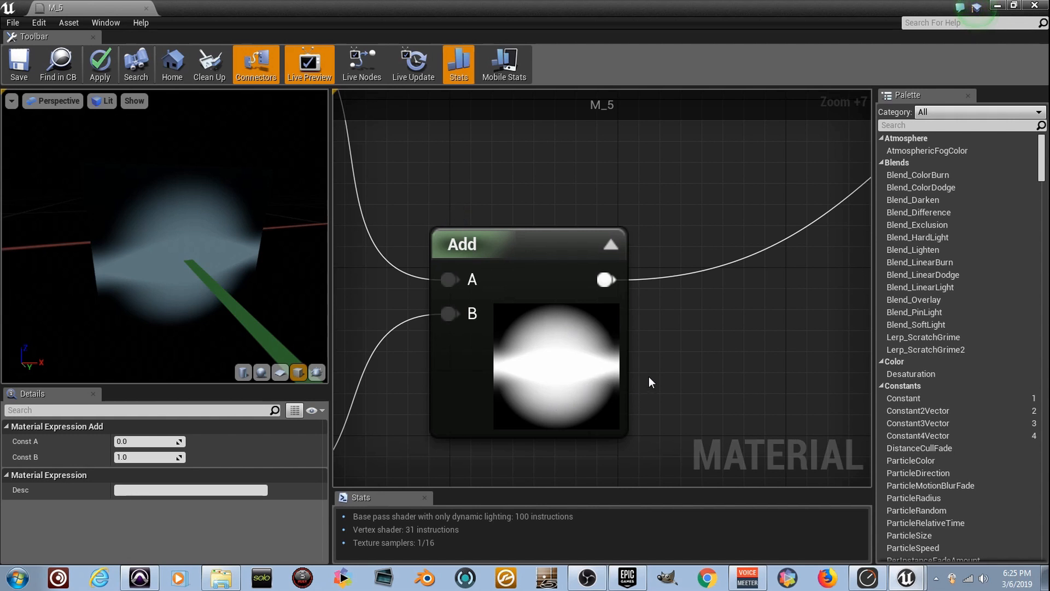
{"action": "right_click_drag", "start_coordinate": [707, 356], "coordinate": [635, 388]}
{"action": "left_click_drag", "start_coordinate": [539, 311], "coordinate": [634, 313]}
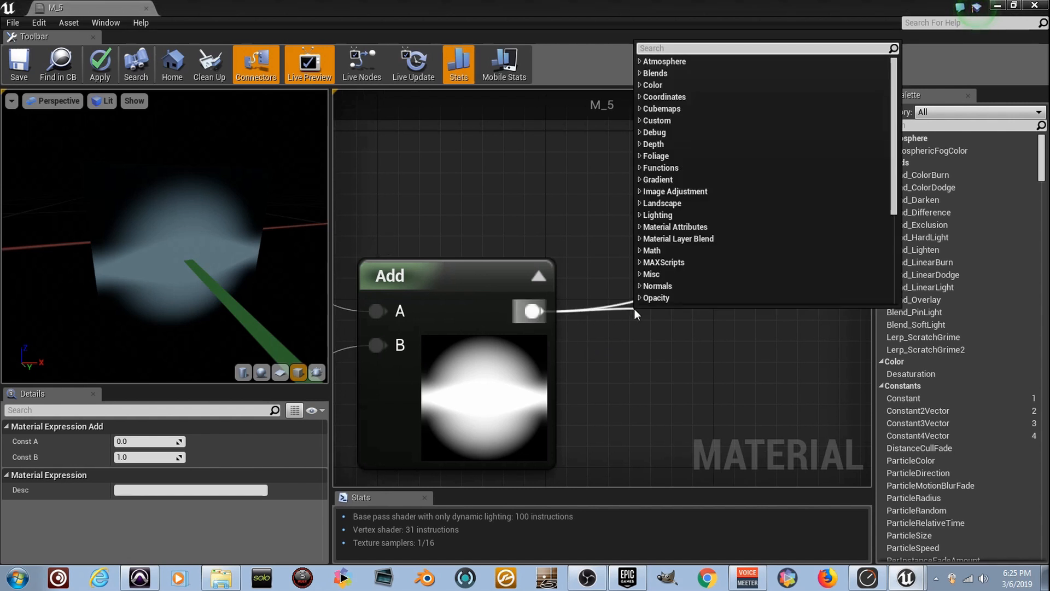
{"action": "type", "text": "floor"}
{"action": "key", "text": "Return"}
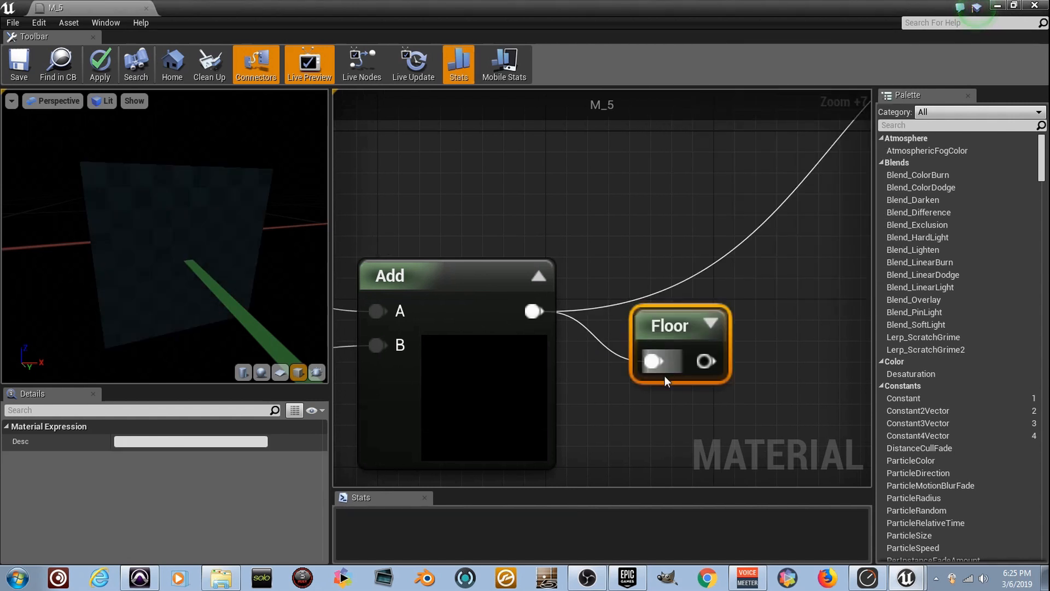
{"action": "left_click", "coordinate": [710, 324]}
{"action": "left_click_drag", "start_coordinate": [704, 327], "coordinate": [710, 274]}
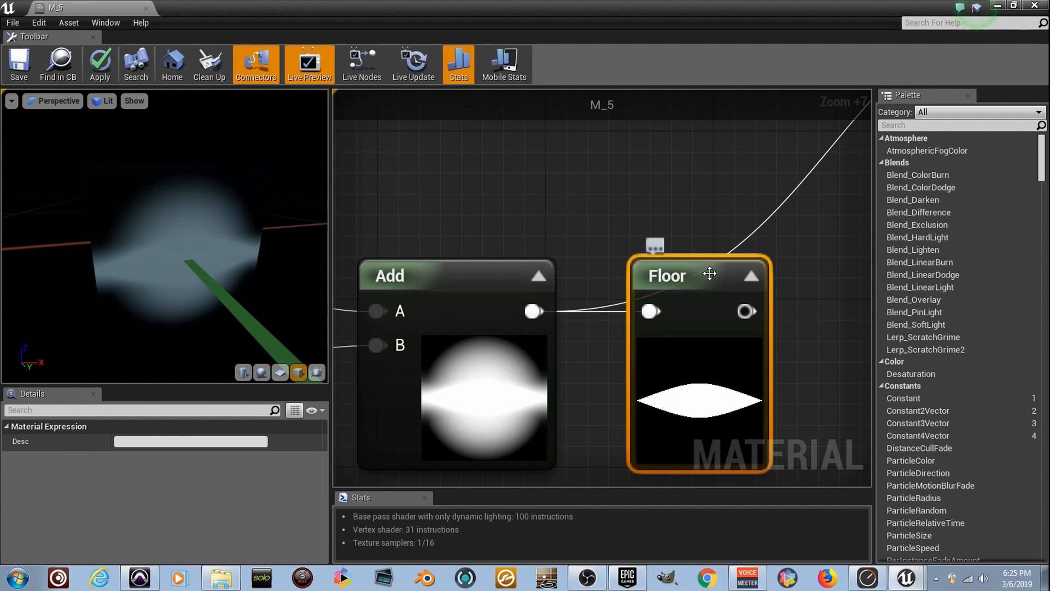
Step: Duplicate the Floor node after the lower Add node and connect its output to input B of the combining Add node
{"action": "scroll", "coordinate": [709, 273], "scroll_direction": "down", "scroll_amount": 7}
{"action": "right_click_drag", "start_coordinate": [638, 368], "coordinate": [650, 138]}
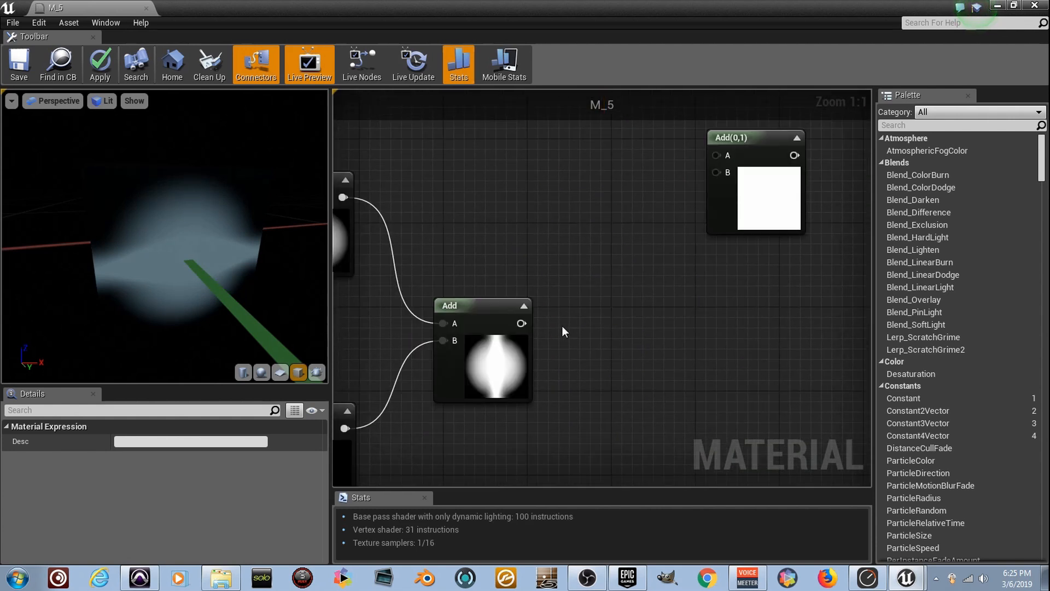
{"action": "key", "text": "ctrl+v"}
{"action": "left_click_drag", "start_coordinate": [524, 326], "coordinate": [717, 174]}
{"action": "right_click_drag", "start_coordinate": [718, 175], "coordinate": [673, 353]}
{"action": "left_click_drag", "start_coordinate": [721, 335], "coordinate": [650, 272]}
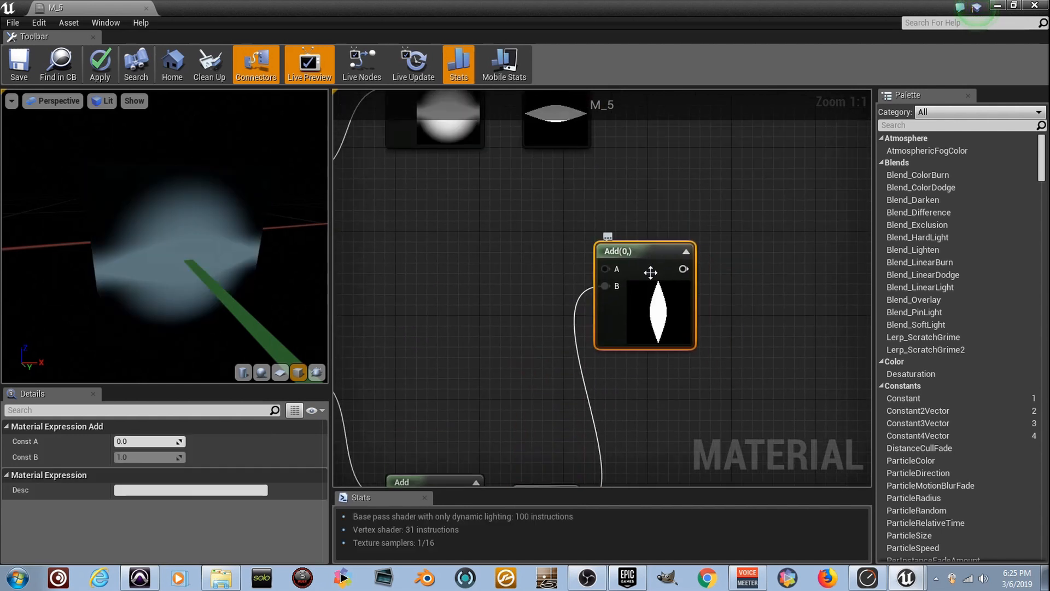
Step: Connect the upper Floor output to input A of the combining Add node and link that node's output to Base Color
{"action": "right_click_drag", "start_coordinate": [603, 229], "coordinate": [600, 301]}
{"action": "left_click_drag", "start_coordinate": [576, 139], "coordinate": [620, 340]}
{"action": "left_click_drag", "start_coordinate": [640, 322], "coordinate": [682, 208]}
{"action": "right_click_drag", "start_coordinate": [692, 259], "coordinate": [529, 371]}
{"action": "left_click_drag", "start_coordinate": [556, 340], "coordinate": [621, 266]}
{"action": "left_click_drag", "start_coordinate": [674, 298], "coordinate": [746, 395]}
{"action": "right_click_drag", "start_coordinate": [613, 371], "coordinate": [665, 287]}
{"action": "left_click_drag", "start_coordinate": [251, 276], "coordinate": [281, 305]}
{"action": "left_click_drag", "start_coordinate": [613, 408], "coordinate": [538, 400]}
{"action": "right_click_drag", "start_coordinate": [540, 390], "coordinate": [595, 345]}
Step: Delete the unconnected Add node and place a new Subtract node above the star-shaped Add node
{"action": "left_click", "coordinate": [609, 173]}
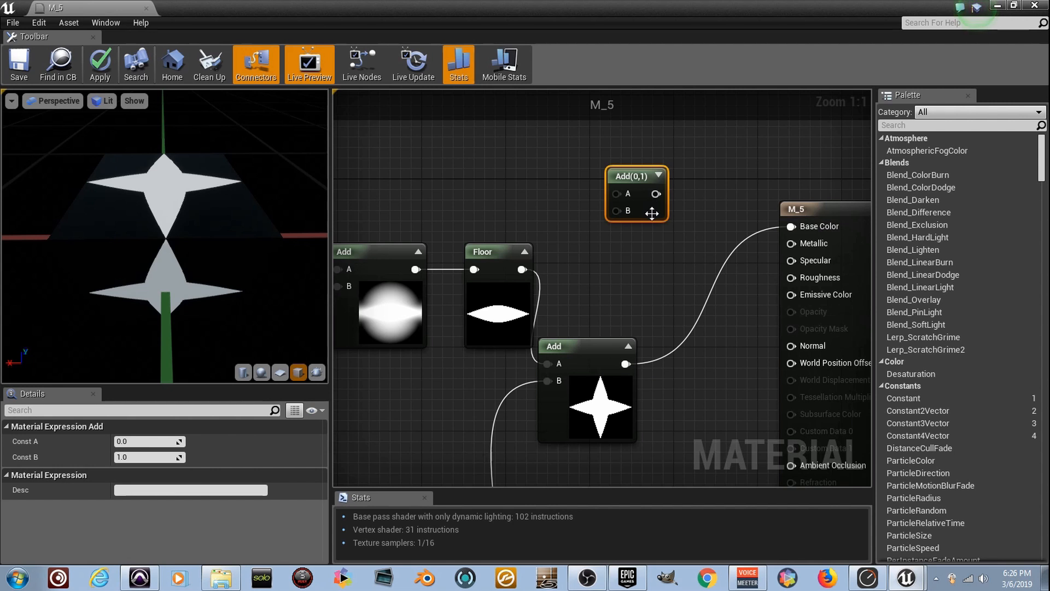
{"action": "key", "text": "Delete"}
{"action": "right_click", "coordinate": [610, 219]}
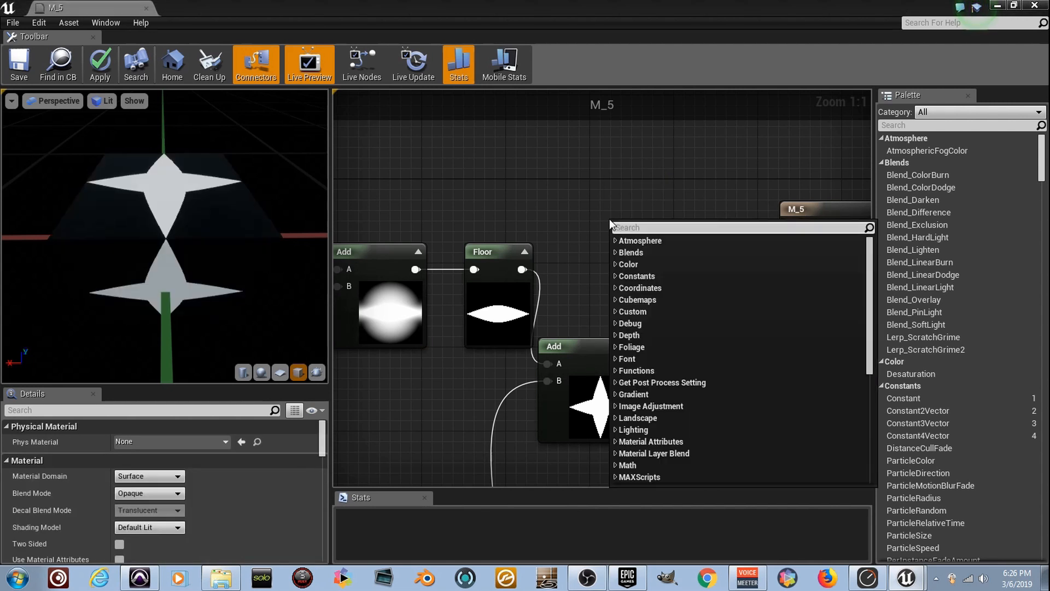
{"action": "type", "text": "subtr"}
{"action": "key", "text": "Return"}
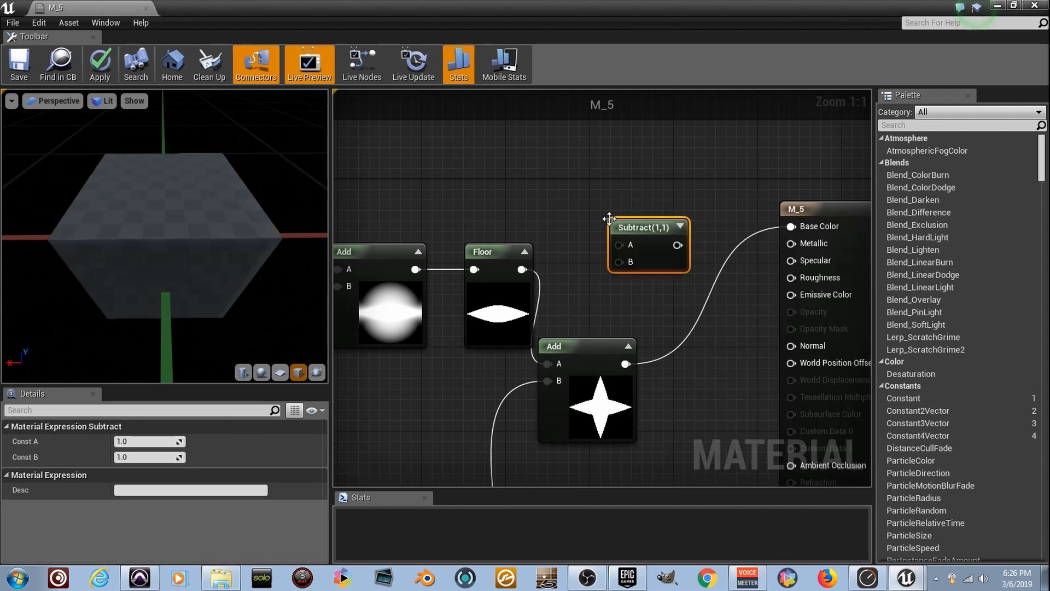
{"action": "left_click_drag", "start_coordinate": [656, 246], "coordinate": [648, 211]}
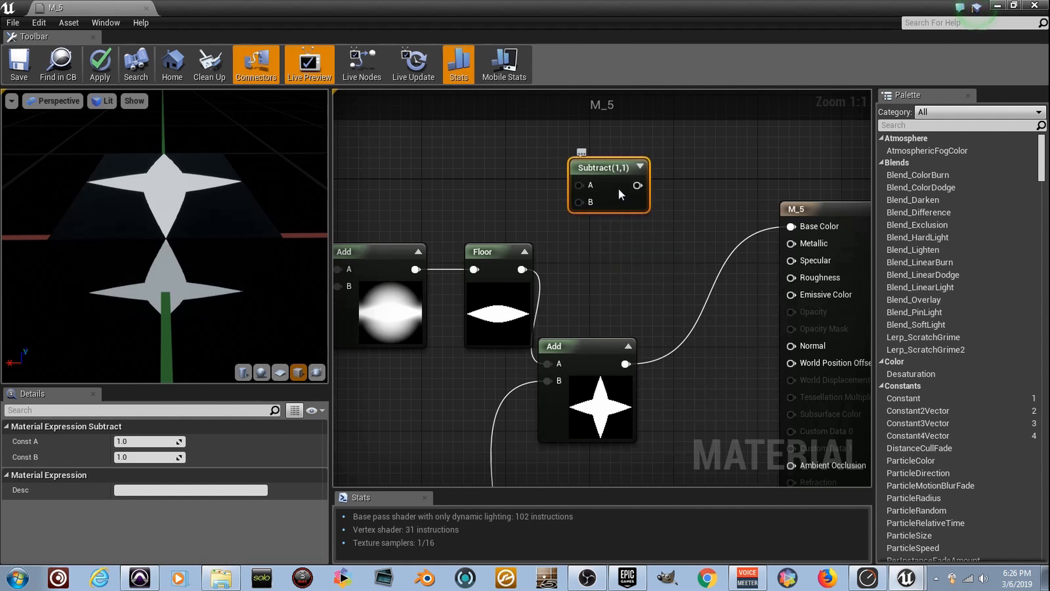
Step: Connect the upper RadialGradientExponential output to input A of the Subtract node
{"action": "scroll", "coordinate": [619, 192], "scroll_direction": "down", "scroll_amount": 5}
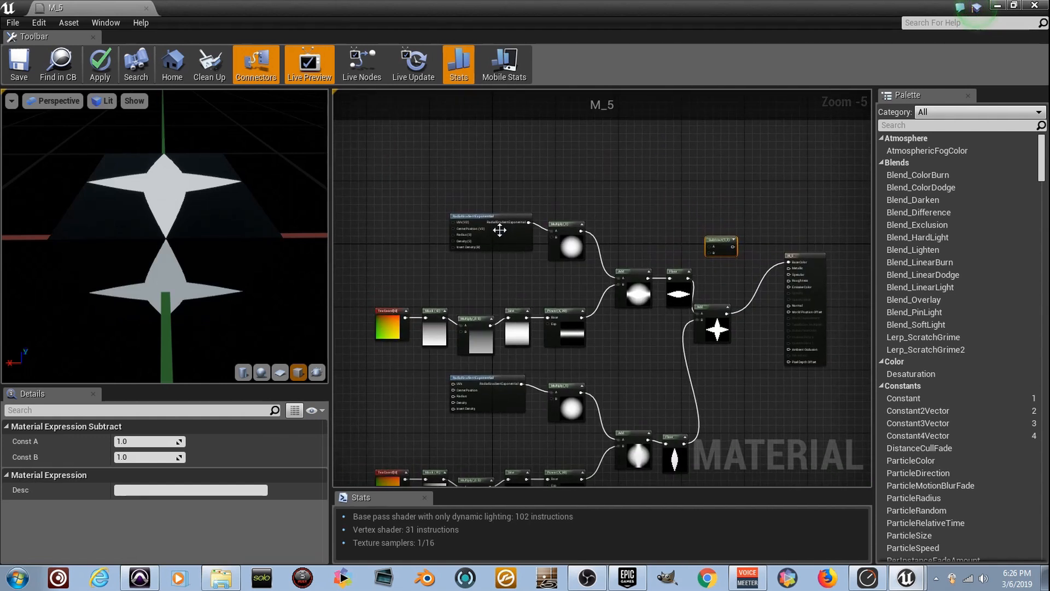
{"action": "left_click", "coordinate": [517, 227]}
{"action": "scroll", "coordinate": [527, 223], "scroll_direction": "up", "scroll_amount": 4}
{"action": "scroll", "coordinate": [524, 173], "scroll_direction": "up", "scroll_amount": 1}
{"action": "left_click_drag", "start_coordinate": [507, 172], "coordinate": [580, 290]}
Step: Wire the star-shaped Add output into Subtract's input B and the Subtract output into Base Color, with the Subtract preview expanded
{"action": "right_click_drag", "start_coordinate": [613, 466], "coordinate": [606, 341]}
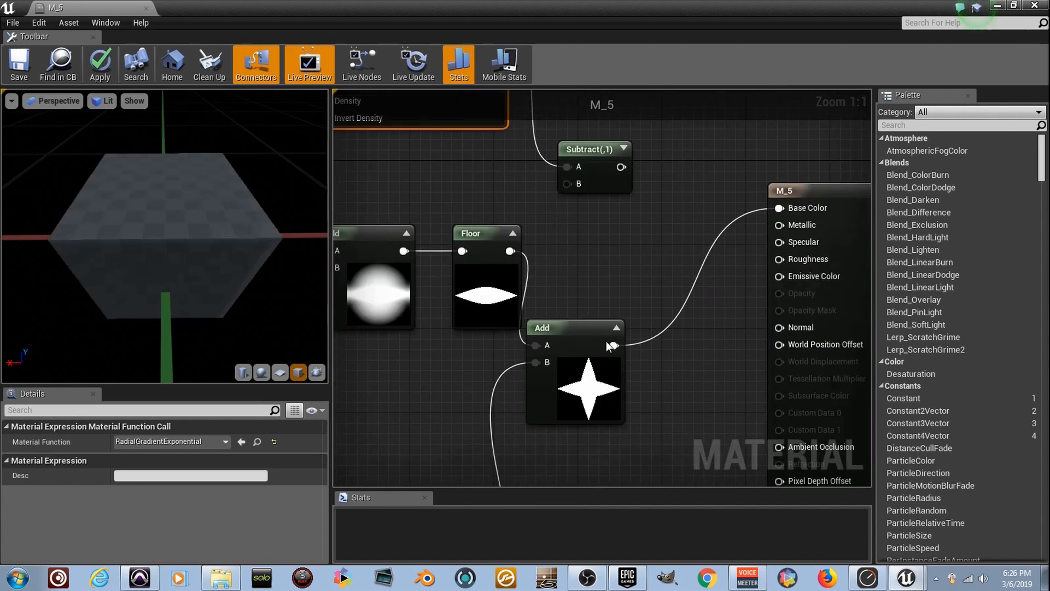
{"action": "left_click_drag", "start_coordinate": [614, 345], "coordinate": [779, 208]}
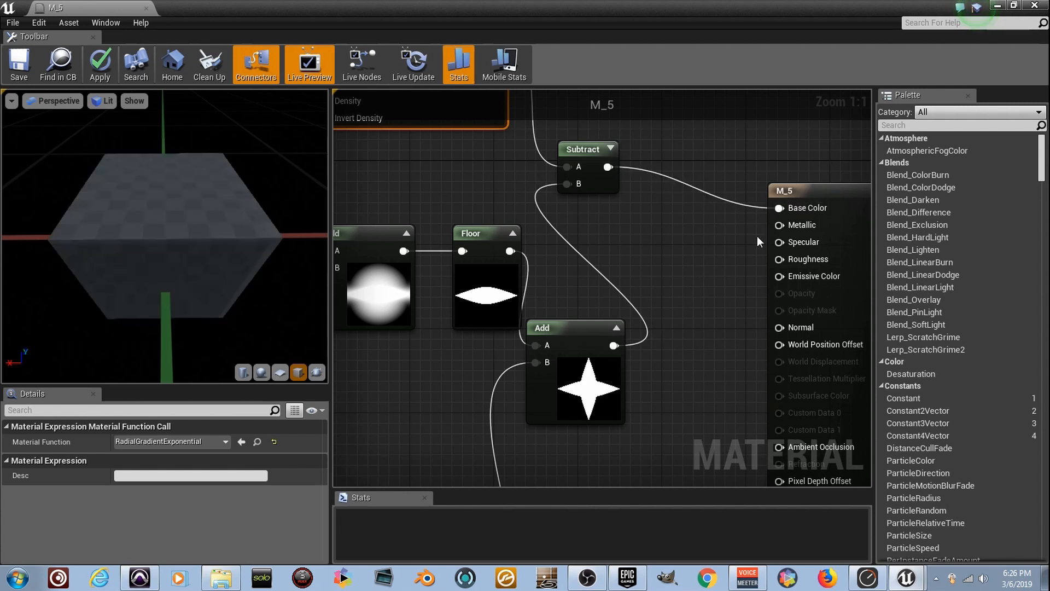
{"action": "left_click", "coordinate": [609, 148]}
{"action": "left_click_drag", "start_coordinate": [251, 241], "coordinate": [389, 242]}
{"action": "right_click_drag", "start_coordinate": [626, 257], "coordinate": [586, 334]}
{"action": "scroll", "coordinate": [600, 298], "scroll_direction": "up", "scroll_amount": 5, "text": "ctrl"}
{"action": "left_click_drag", "start_coordinate": [164, 246], "coordinate": [309, 246]}
{"action": "scroll", "coordinate": [580, 322], "scroll_direction": "down", "scroll_amount": 6}
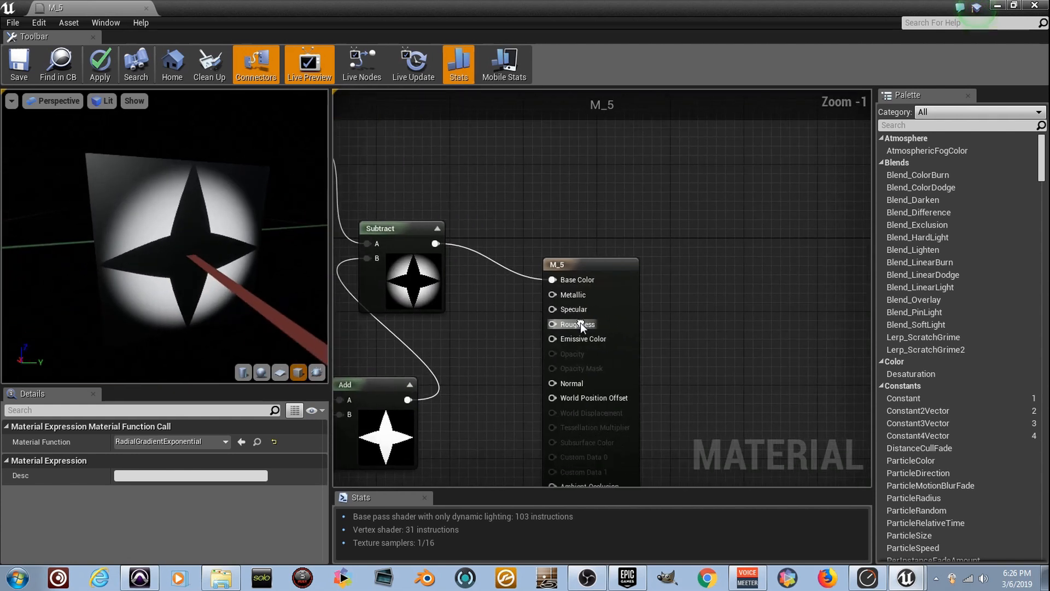
Step: Move the M_5 result node to the right and add a Sine node between it and the Subtract node
{"action": "left_click_drag", "start_coordinate": [627, 316], "coordinate": [725, 307]}
{"action": "scroll", "coordinate": [457, 270], "scroll_direction": "up", "scroll_amount": 1}
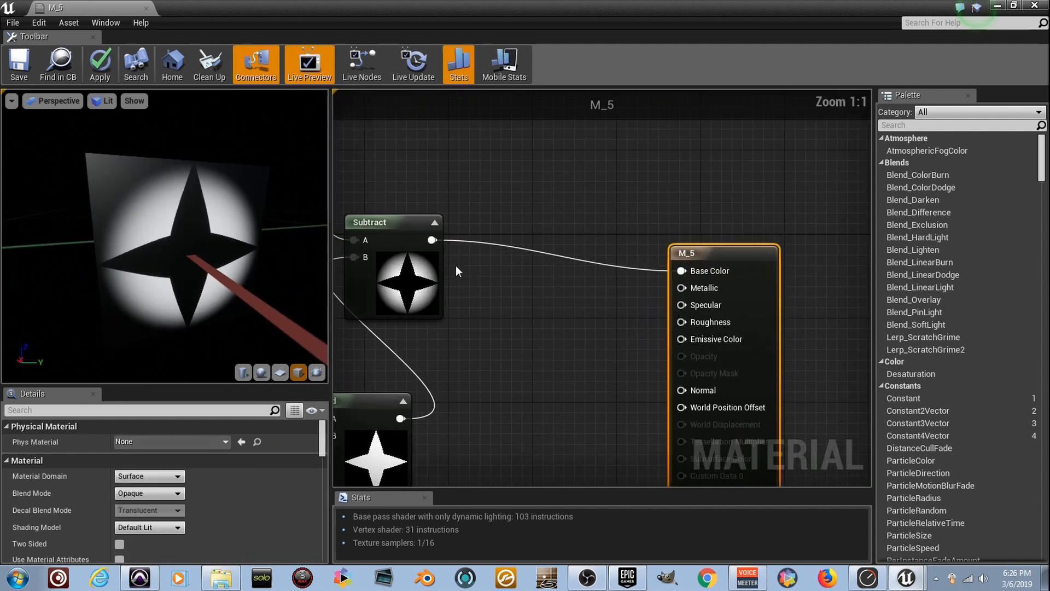
{"action": "right_click", "coordinate": [495, 245]}
{"action": "type", "text": "sine"}
{"action": "key", "text": "Return"}
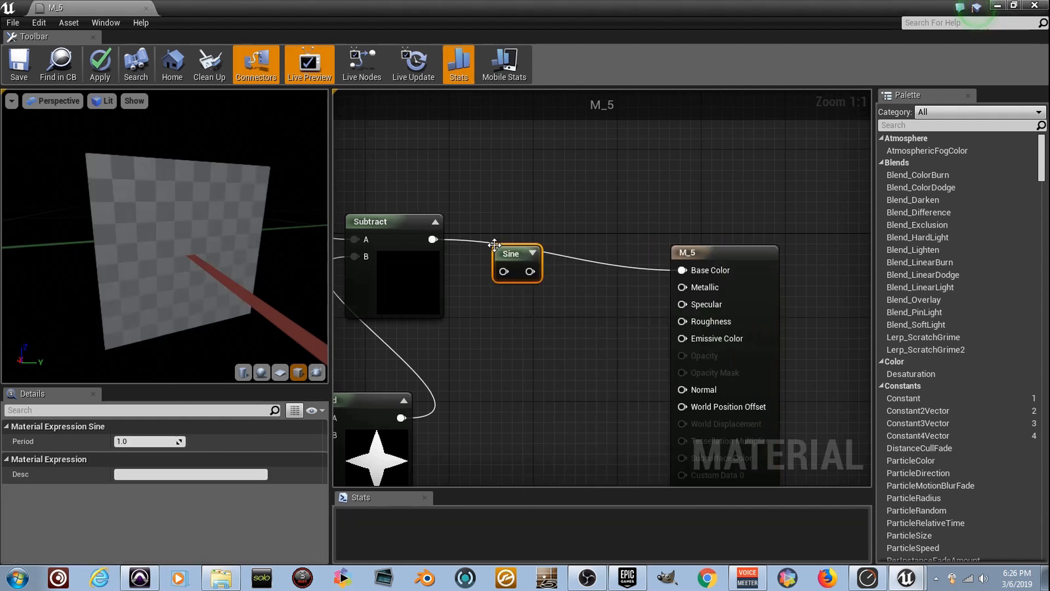
Step: Route the Subtract output through the Sine node into Base Color, with the Sine Period set to 1.5
{"action": "scroll", "coordinate": [530, 253], "scroll_direction": "up", "scroll_amount": 4}
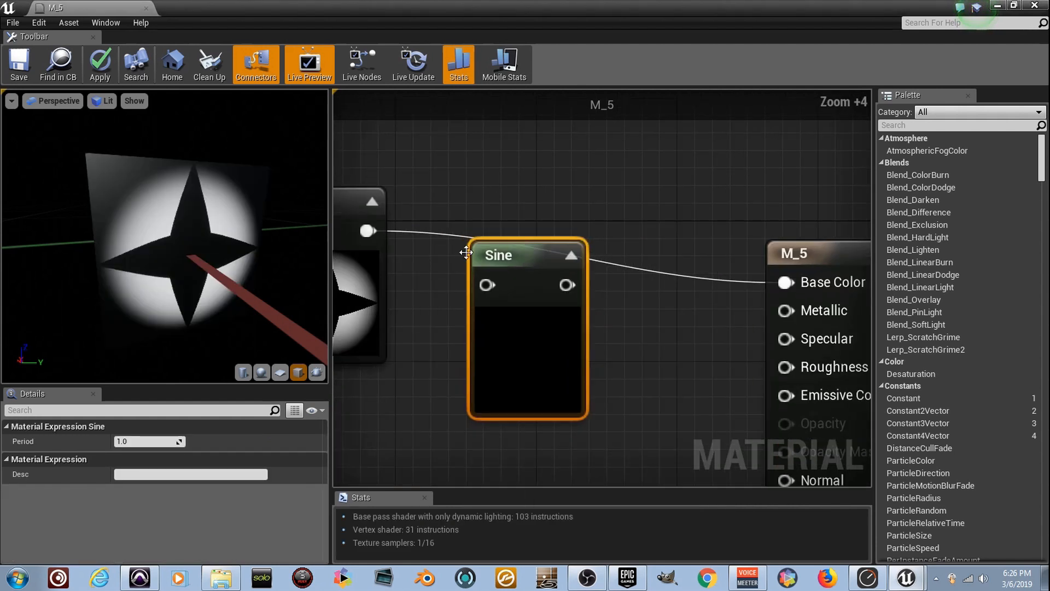
{"action": "left_click_drag", "start_coordinate": [369, 231], "coordinate": [508, 293]}
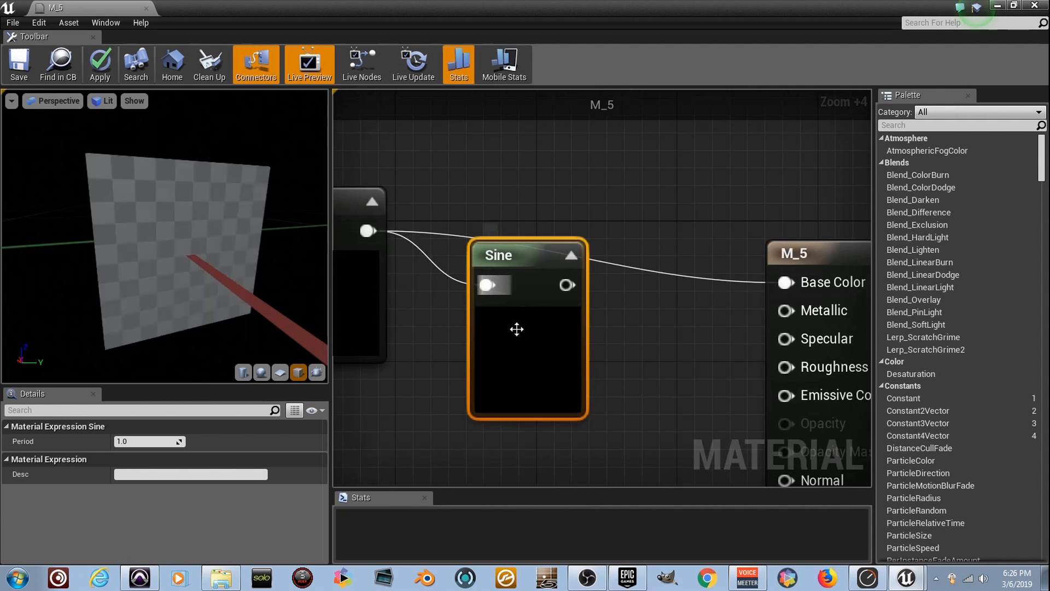
{"action": "left_click", "coordinate": [164, 442]}
{"action": "type", "text": "1.5"}
{"action": "key", "text": "Return"}
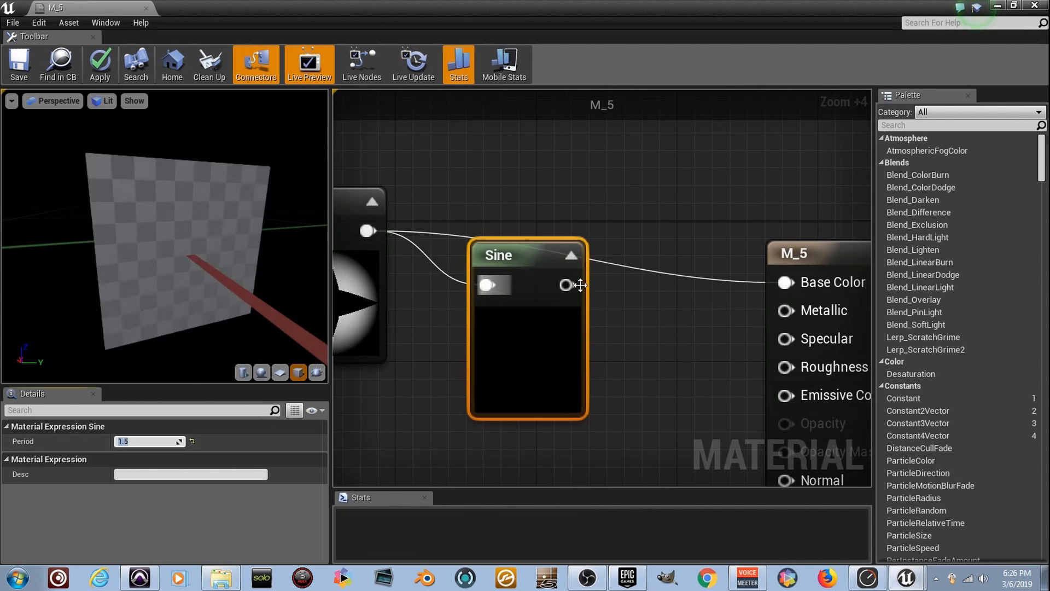
{"action": "left_click_drag", "start_coordinate": [570, 286], "coordinate": [785, 283]}
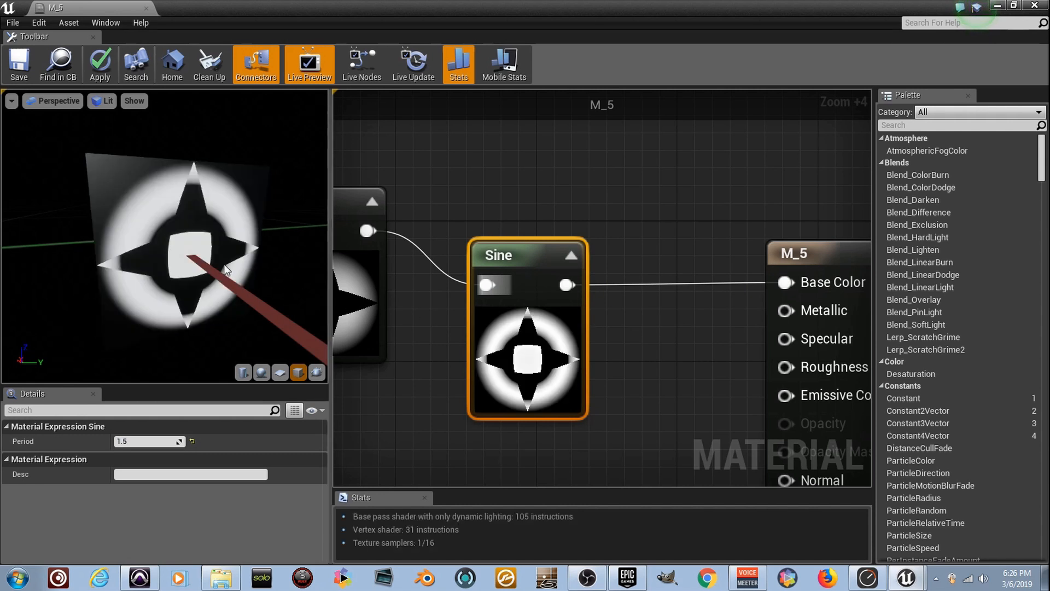
Step: Connect the Sine output to Metallic and Roughness as well and rotate the preview cube to check the material
{"action": "right_click_drag", "start_coordinate": [569, 335], "coordinate": [491, 300]}
{"action": "left_click_drag", "start_coordinate": [485, 259], "coordinate": [706, 281]}
{"action": "left_click_drag", "start_coordinate": [483, 264], "coordinate": [700, 336]}
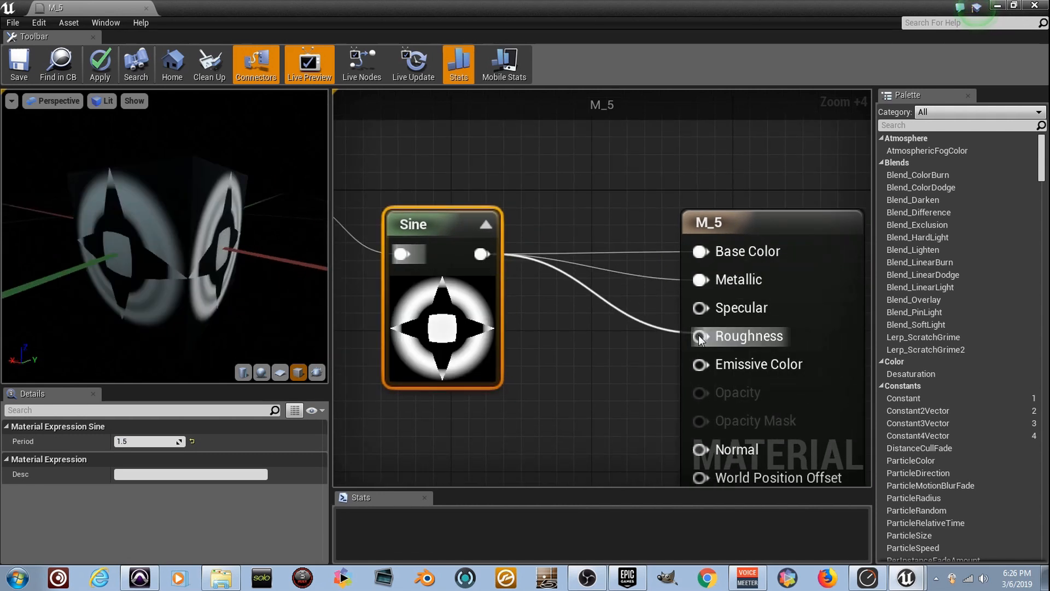
{"action": "left_click_drag", "start_coordinate": [277, 307], "coordinate": [241, 285]}
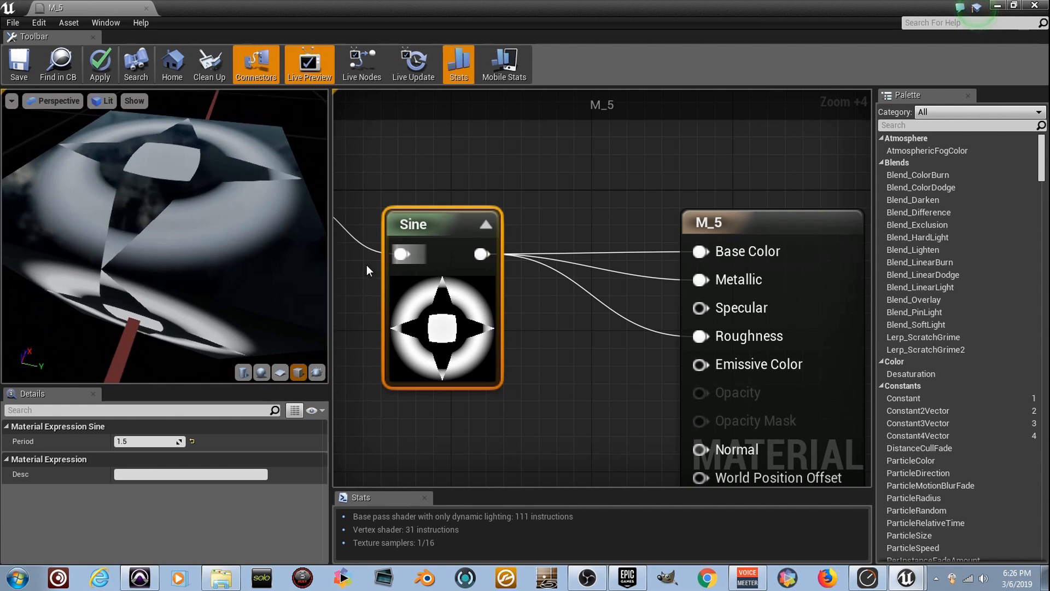
Step: Review the complete node network, looking closely at the Subtract and Sine previews that form the ringed star
{"action": "scroll", "coordinate": [470, 284], "scroll_direction": "down", "scroll_amount": 6}
{"action": "right_click_drag", "start_coordinate": [442, 296], "coordinate": [633, 266]}
{"action": "scroll", "coordinate": [683, 252], "scroll_direction": "down", "scroll_amount": 3}
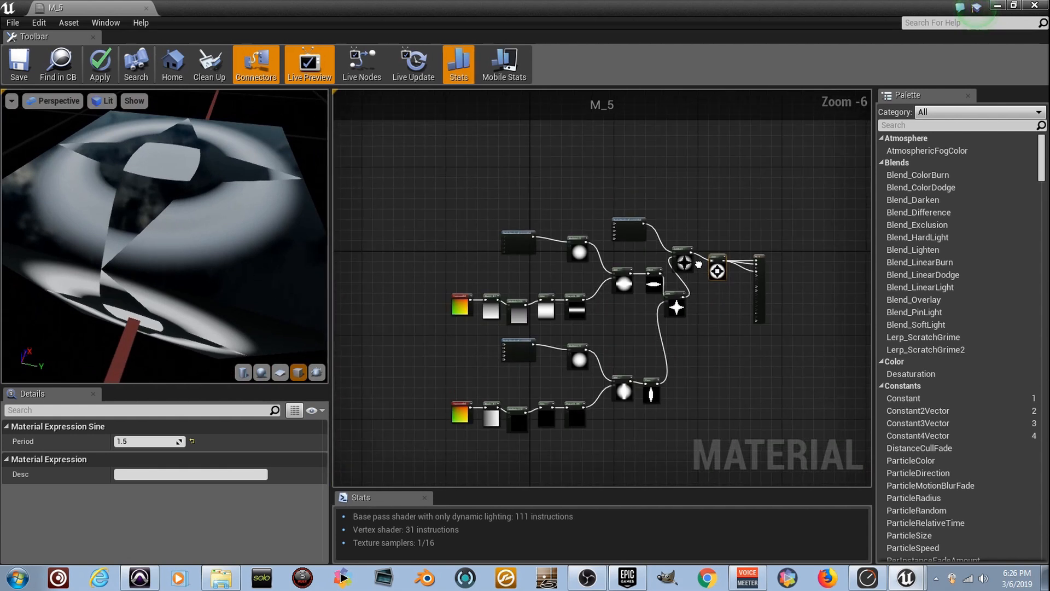
{"action": "scroll", "coordinate": [680, 284], "scroll_direction": "up", "scroll_amount": 5}
{"action": "scroll", "coordinate": [623, 290], "scroll_direction": "down", "scroll_amount": 6}
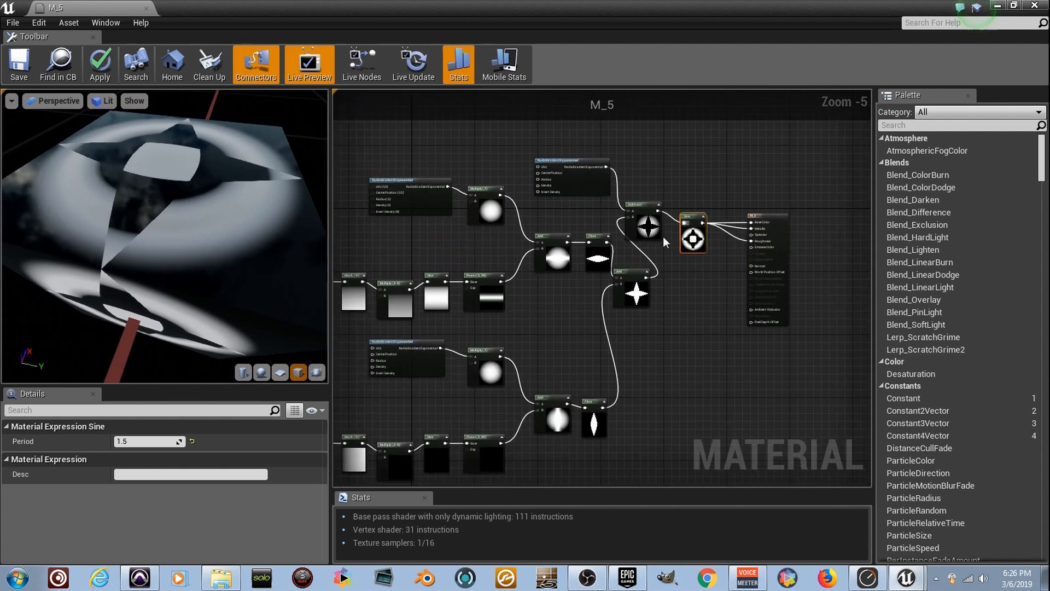
{"action": "scroll", "coordinate": [661, 336], "scroll_direction": "up", "scroll_amount": 10}
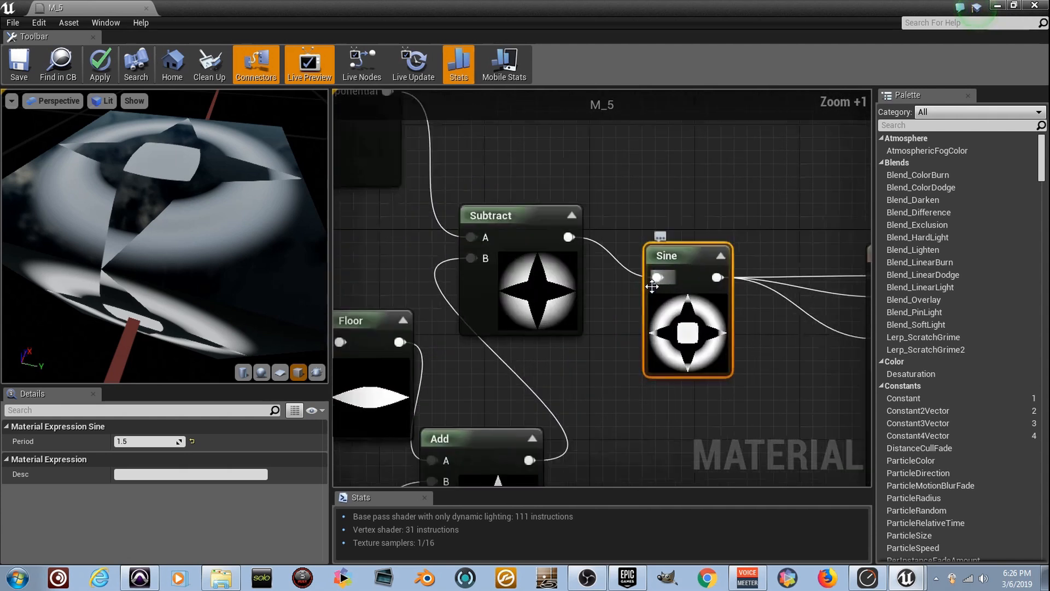
{"action": "right_click_drag", "start_coordinate": [667, 312], "coordinate": [796, 276]}
{"action": "right_click_drag", "start_coordinate": [529, 323], "coordinate": [457, 387]}
{"action": "right_click_drag", "start_coordinate": [638, 247], "coordinate": [394, 204]}
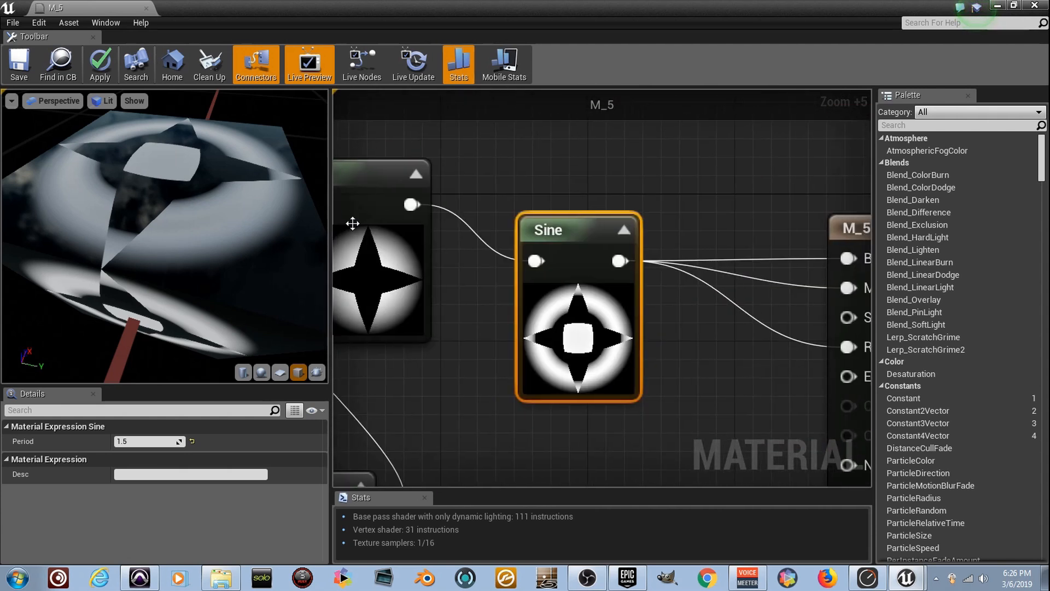
{"action": "scroll", "coordinate": [617, 258], "scroll_direction": "up", "scroll_amount": 2}
{"action": "scroll", "coordinate": [574, 255], "scroll_direction": "down", "scroll_amount": 2}
{"action": "scroll", "coordinate": [574, 255], "scroll_direction": "down", "scroll_amount": 11}
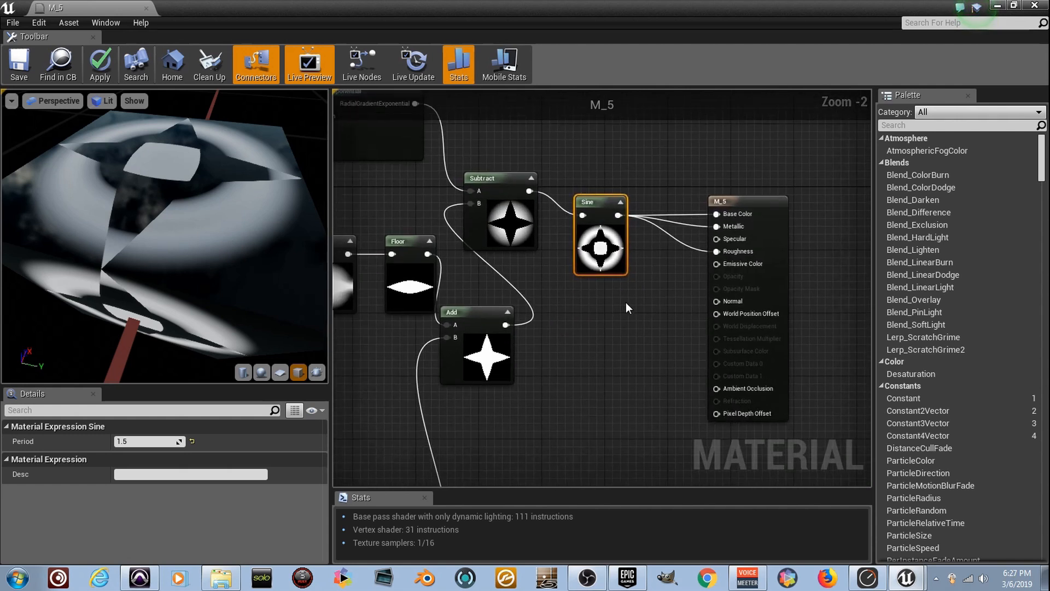
Step: Delete all the nodes feeding M_5 and add a Noise node with its output wired into Base Color
{"action": "left_click_drag", "start_coordinate": [636, 459], "coordinate": [367, 260]}
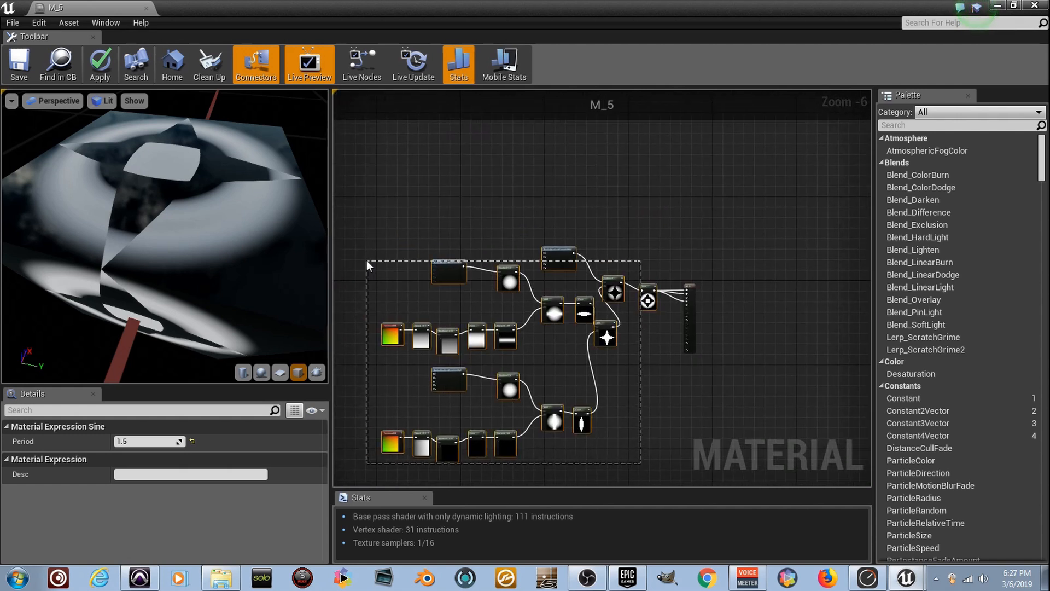
{"action": "key", "text": "Delete"}
{"action": "scroll", "coordinate": [655, 310], "scroll_direction": "up", "scroll_amount": 6}
{"action": "scroll", "coordinate": [476, 339], "scroll_direction": "up", "scroll_amount": 4}
{"action": "right_click", "coordinate": [452, 344]}
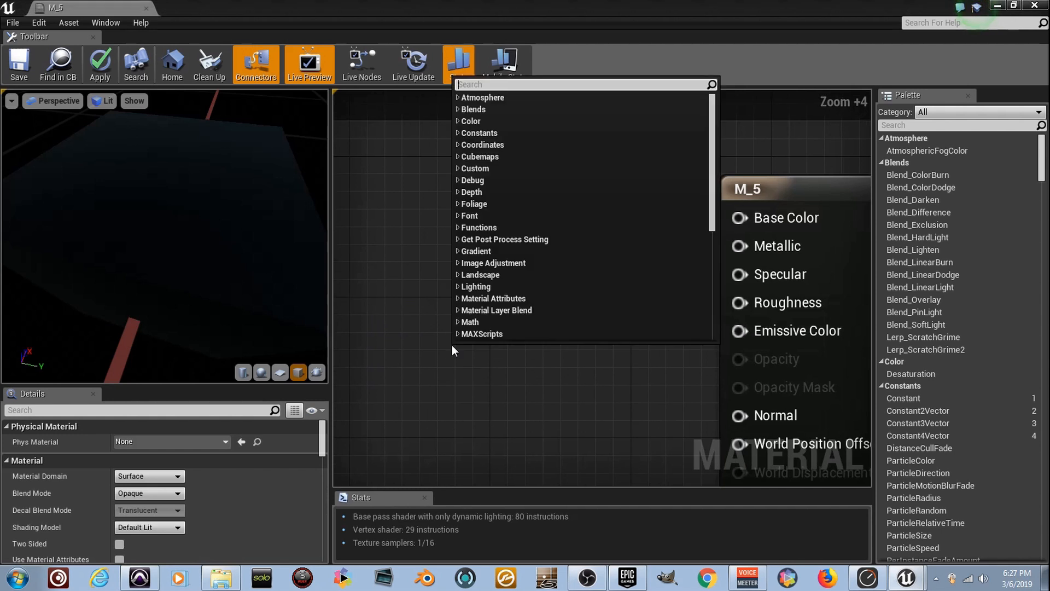
{"action": "type", "text": "noise"}
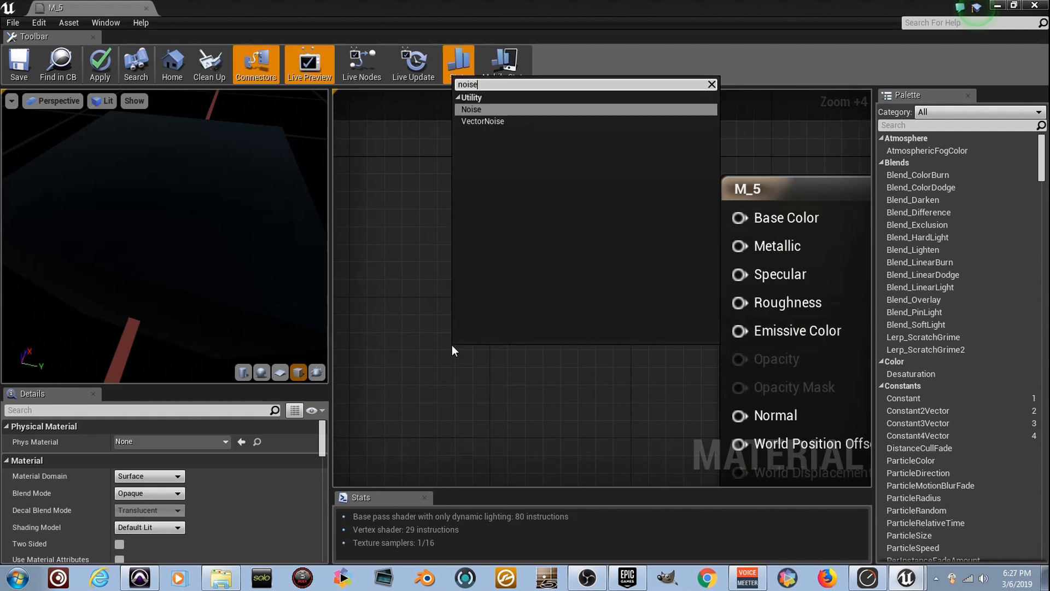
{"action": "key", "text": "Return"}
{"action": "left_click_drag", "start_coordinate": [573, 389], "coordinate": [747, 223]}
{"action": "left_click_drag", "start_coordinate": [164, 235], "coordinate": [186, 235]}
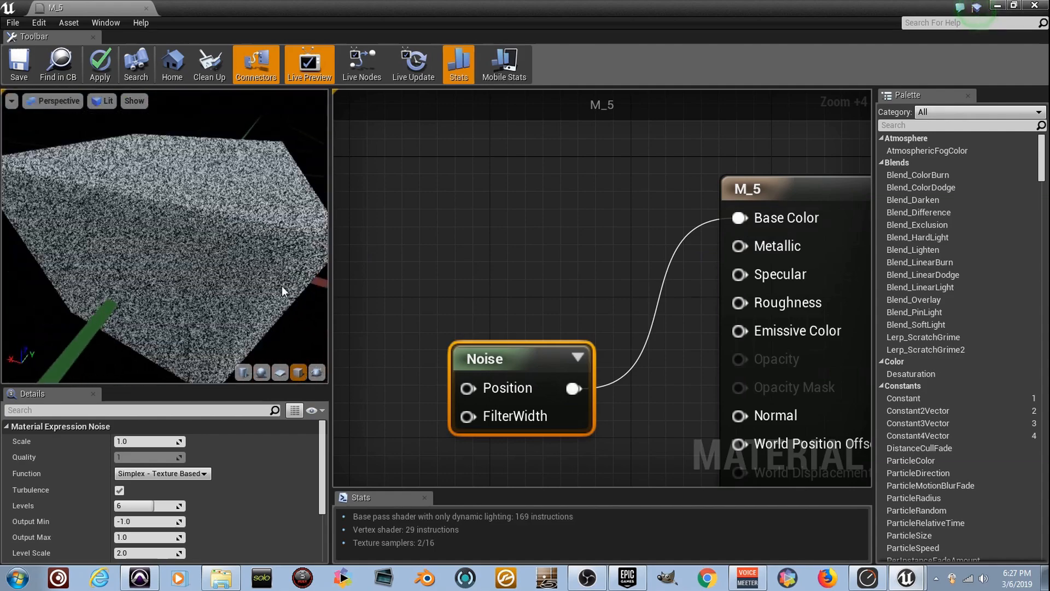
Step: Set the Noise node's Scale to 0.1 and apply the material changes
{"action": "left_click", "coordinate": [144, 441]}
{"action": "type", "text": "0.1"}
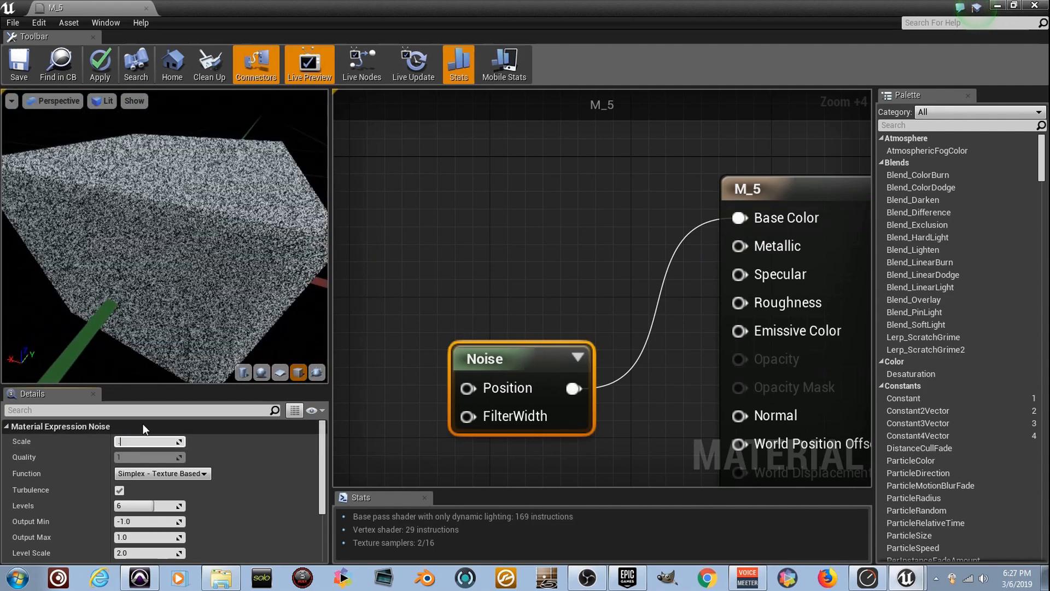
{"action": "key", "text": "Return"}
{"action": "left_click_drag", "start_coordinate": [193, 288], "coordinate": [172, 281]}
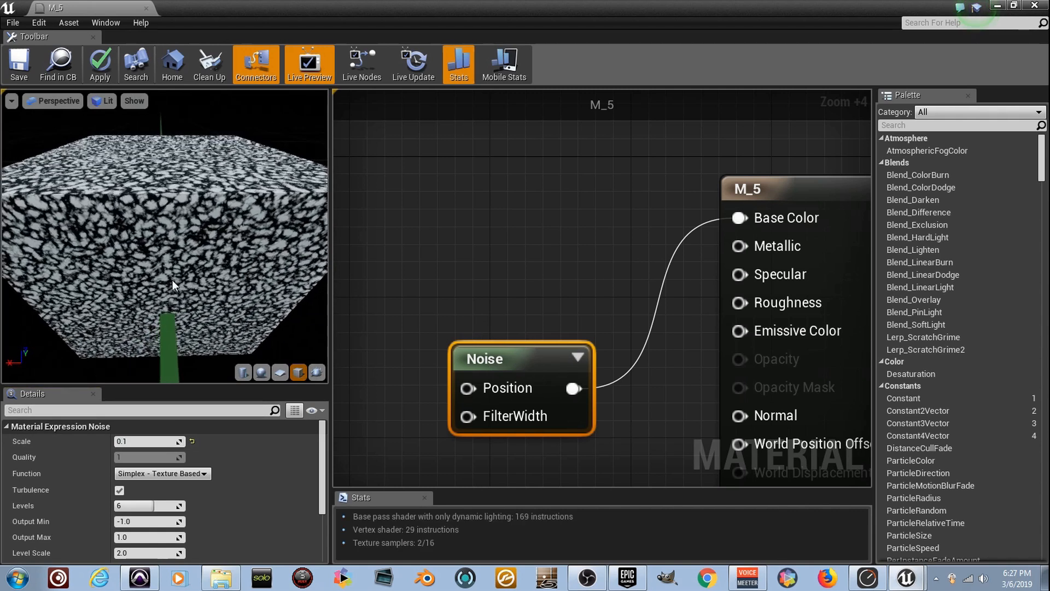
{"action": "key", "text": "ctrl+s"}
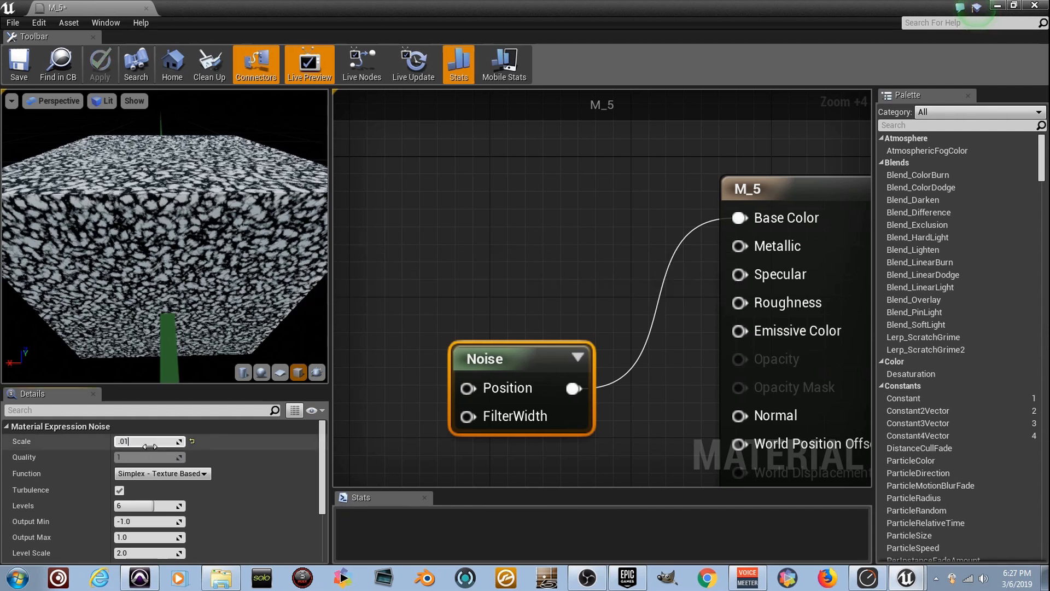
Step: Set the Noise node's Scale to 0.01 and inspect the pattern on the preview cube
{"action": "left_click", "coordinate": [150, 447]}
{"action": "type", "text": ".01"}
{"action": "key", "text": "Return"}
{"action": "left_click_drag", "start_coordinate": [134, 287], "coordinate": [164, 286]}
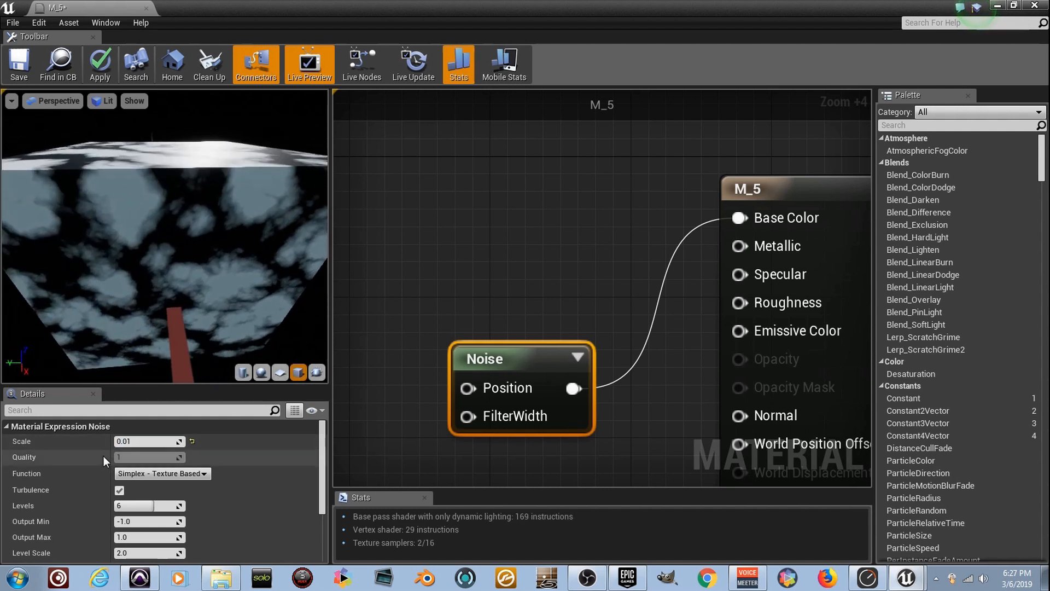
Step: Try two values for the Noise node's Levels, first 2 and finally 10
{"action": "left_click", "coordinate": [159, 505]}
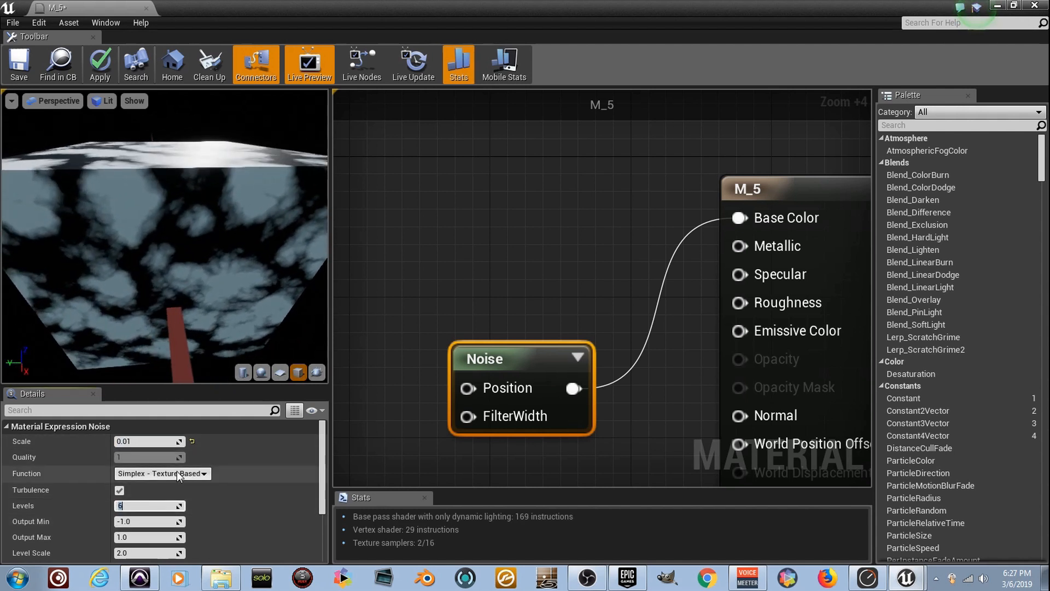
{"action": "type", "text": ".2"}
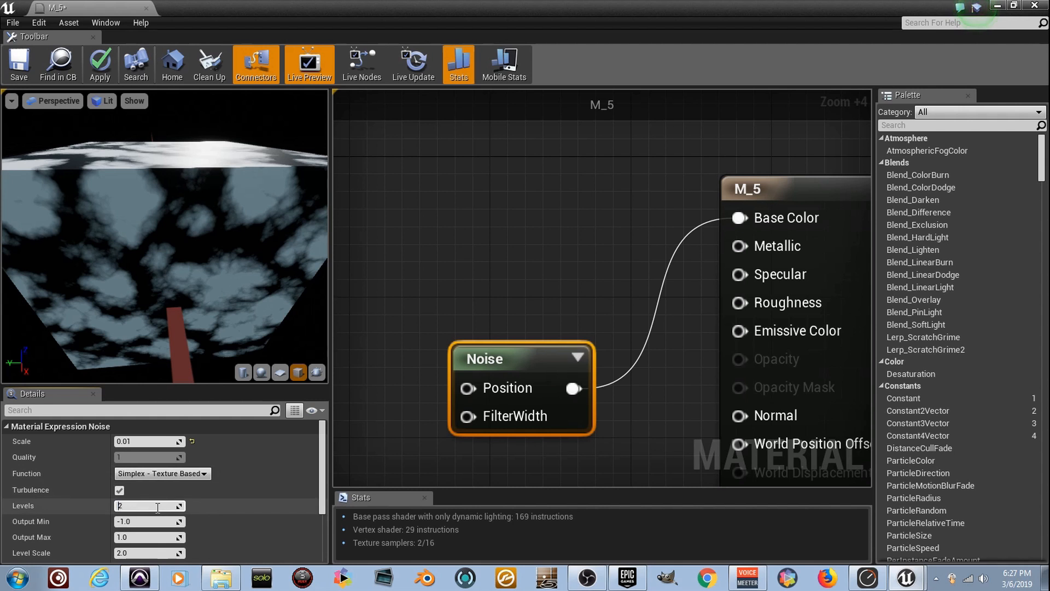
{"action": "key", "text": "Return"}
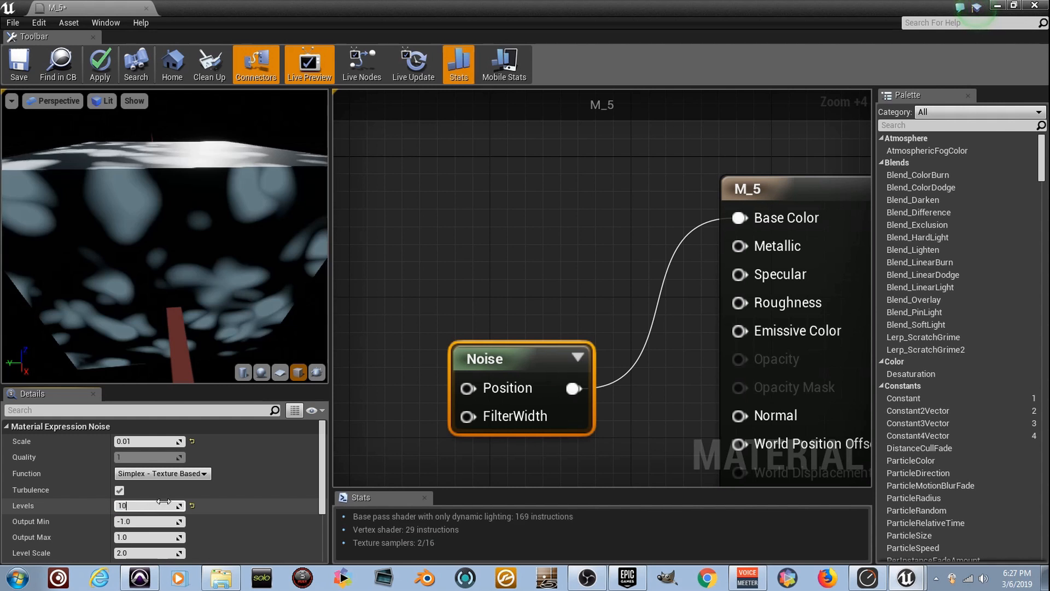
{"action": "key", "text": "Return"}
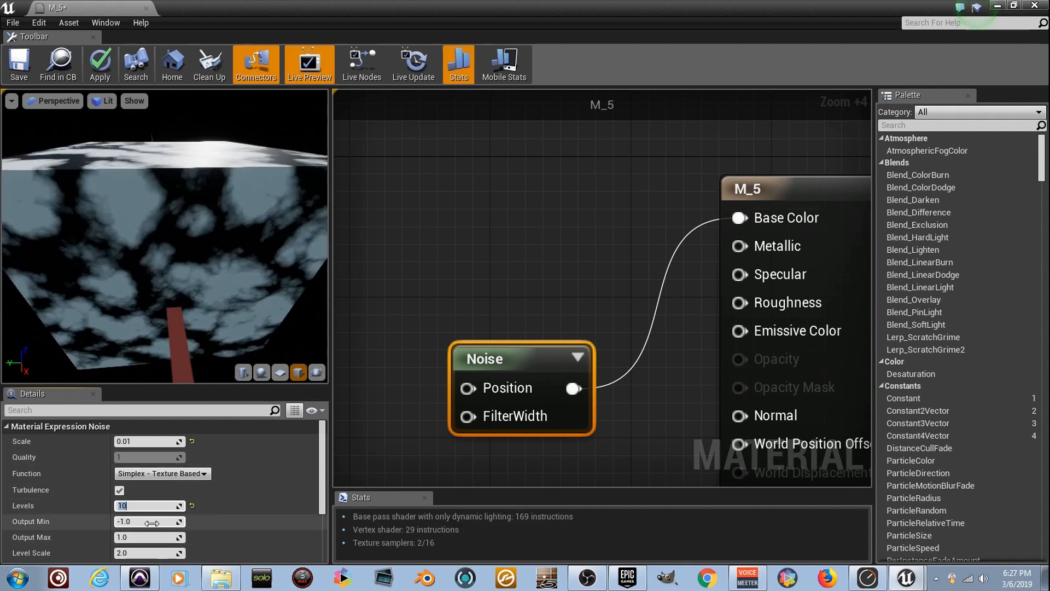
Step: Set the Noise node's Output Min to 0.5 and inspect the effect on the preview cube
{"action": "left_click", "coordinate": [148, 523]}
{"action": "type", "text": "-5"}
{"action": "key", "text": "Return"}
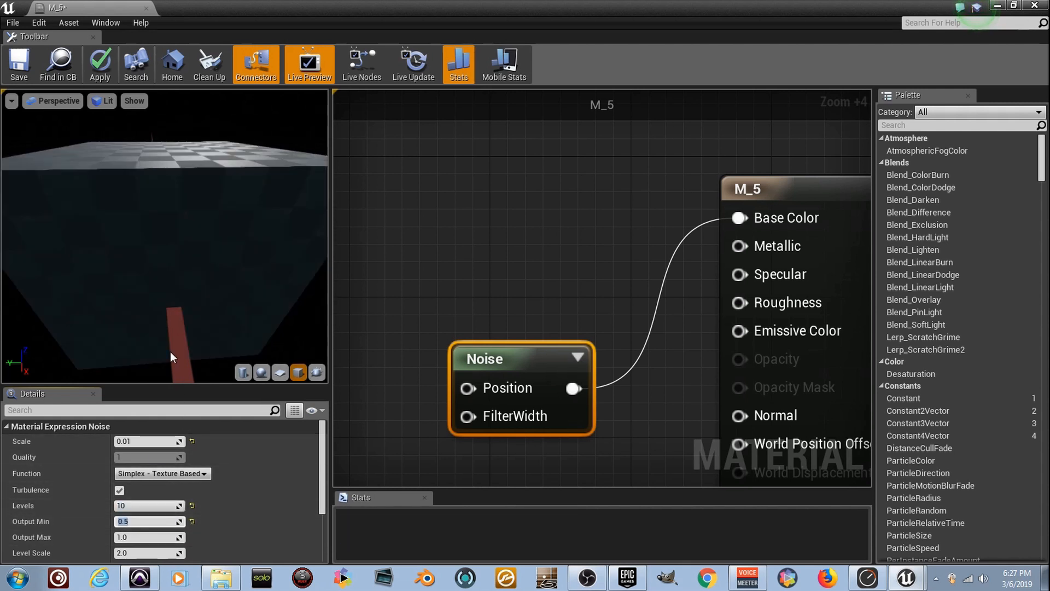
{"action": "left_click_drag", "start_coordinate": [97, 294], "coordinate": [230, 214]}
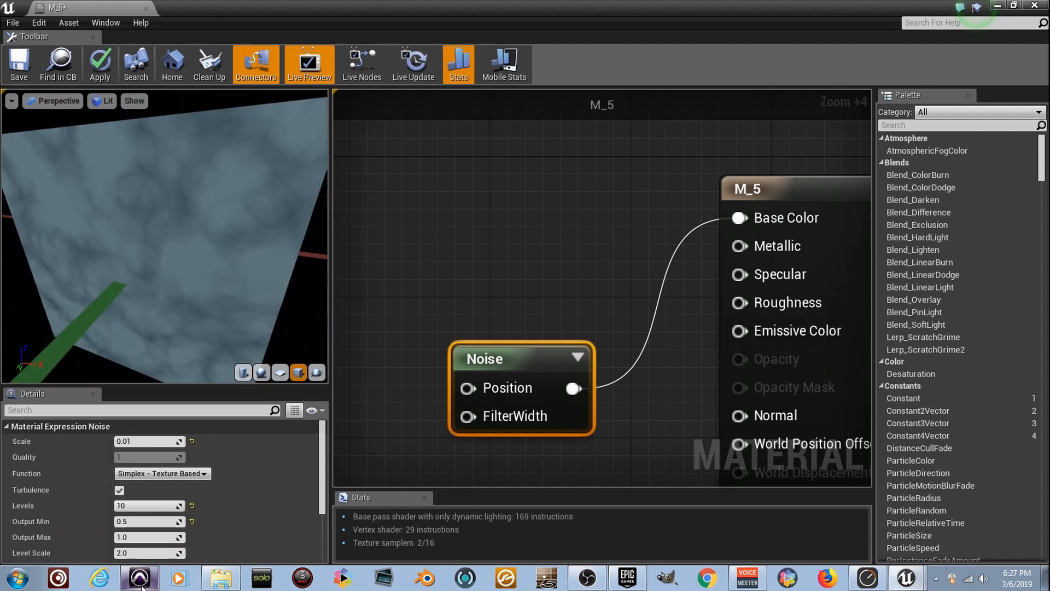
Step: Set the Noise node's Output Min to 0, Level Scale to 50 and Levels to 1
{"action": "left_click", "coordinate": [150, 519]}
{"action": "type", "text": "0"}
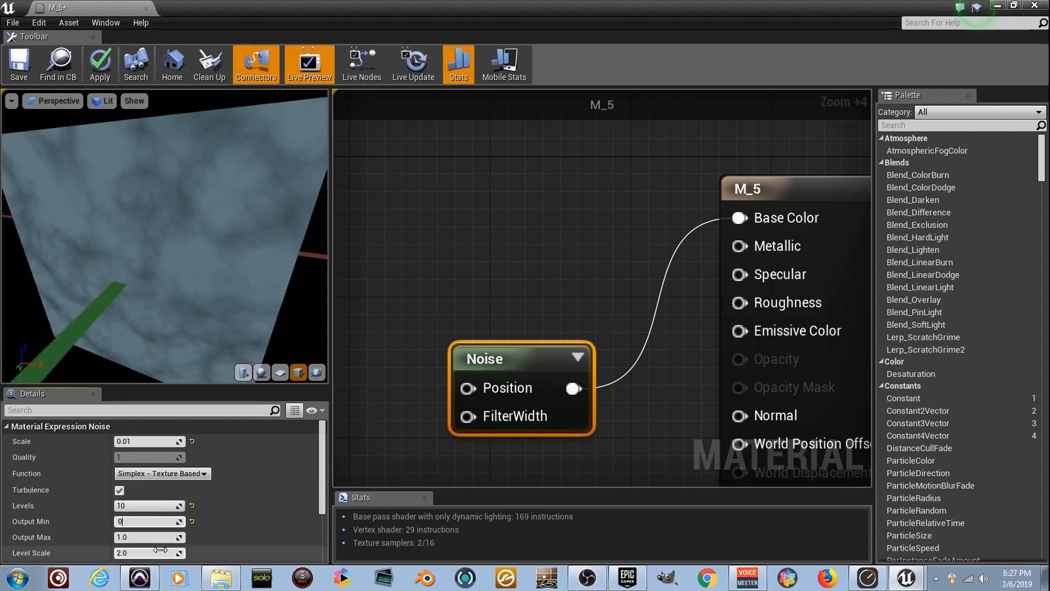
{"action": "key", "text": "Return"}
{"action": "left_click", "coordinate": [147, 554]}
{"action": "type", "text": "50"}
{"action": "key", "text": "Return"}
{"action": "left_click", "coordinate": [149, 506]}
{"action": "type", "text": "1"}
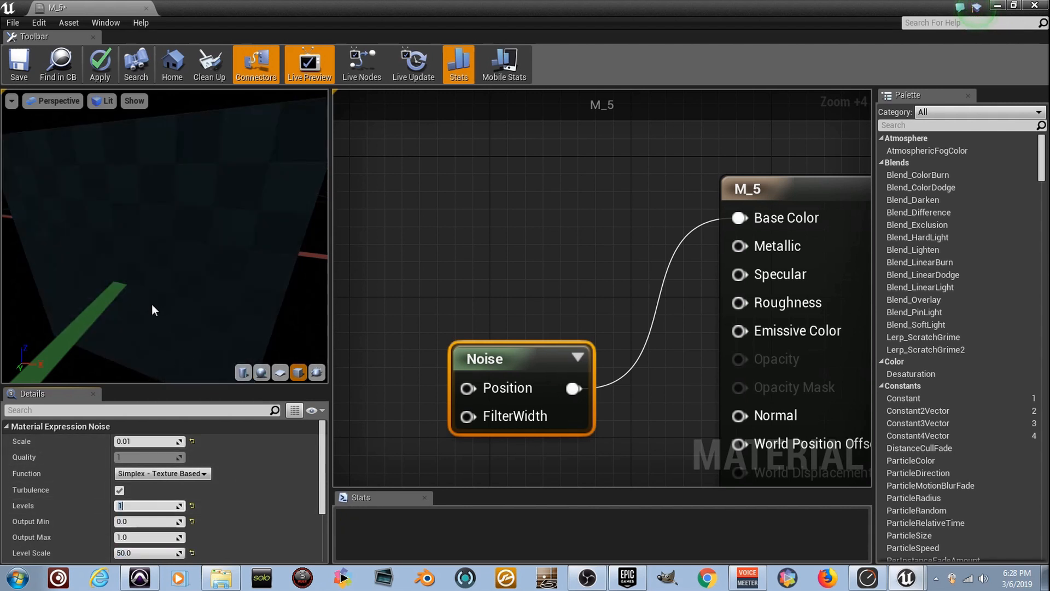
{"action": "left_click_drag", "start_coordinate": [152, 304], "coordinate": [193, 261]}
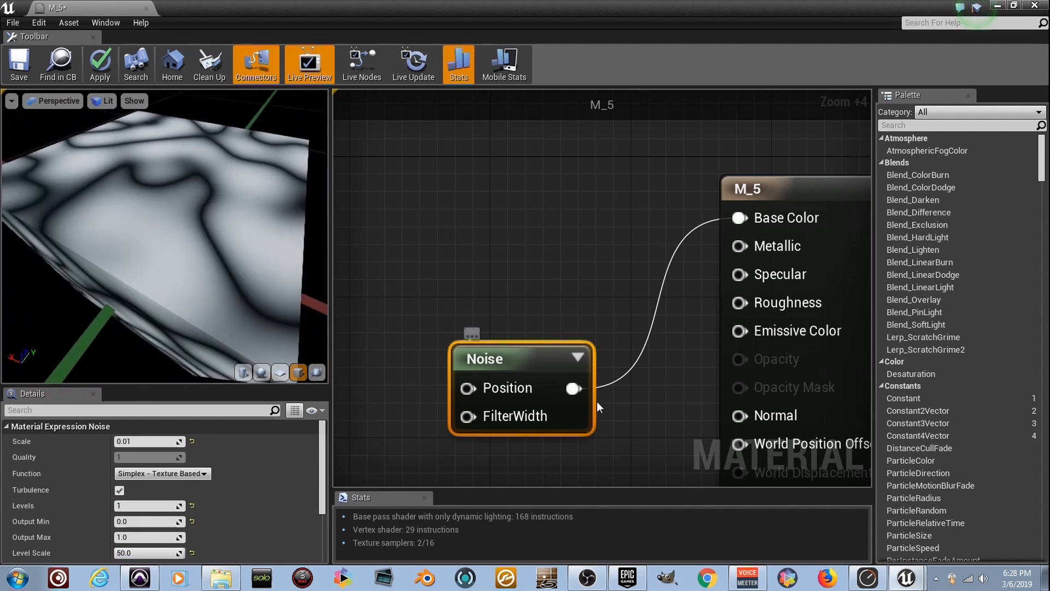
Step: Wire the Noise output into Metallic and Roughness too and preview the material on a sphere
{"action": "left_click_drag", "start_coordinate": [580, 402], "coordinate": [550, 304]}
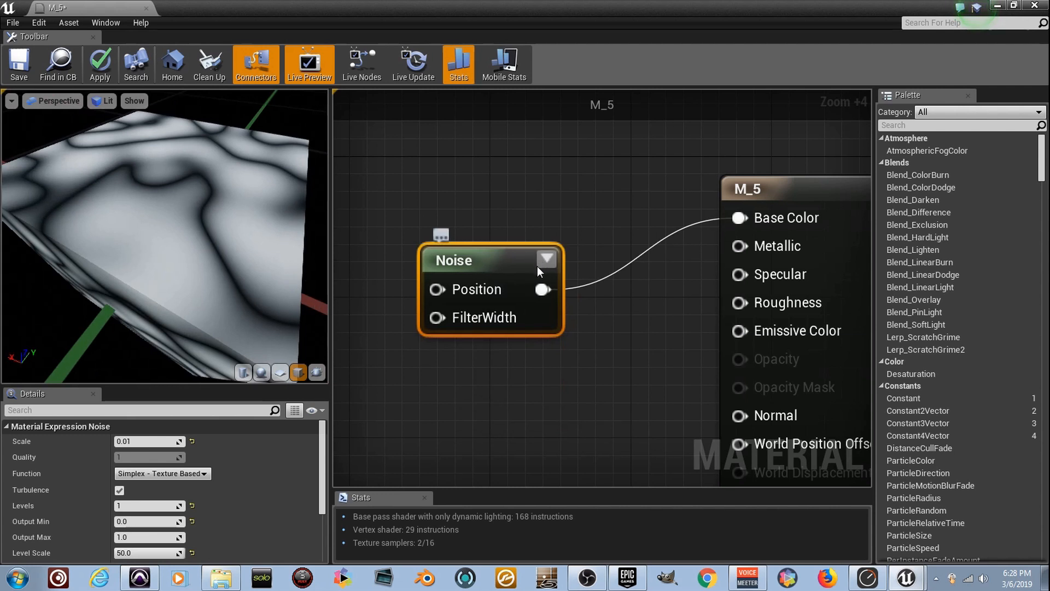
{"action": "left_click_drag", "start_coordinate": [161, 255], "coordinate": [102, 275]}
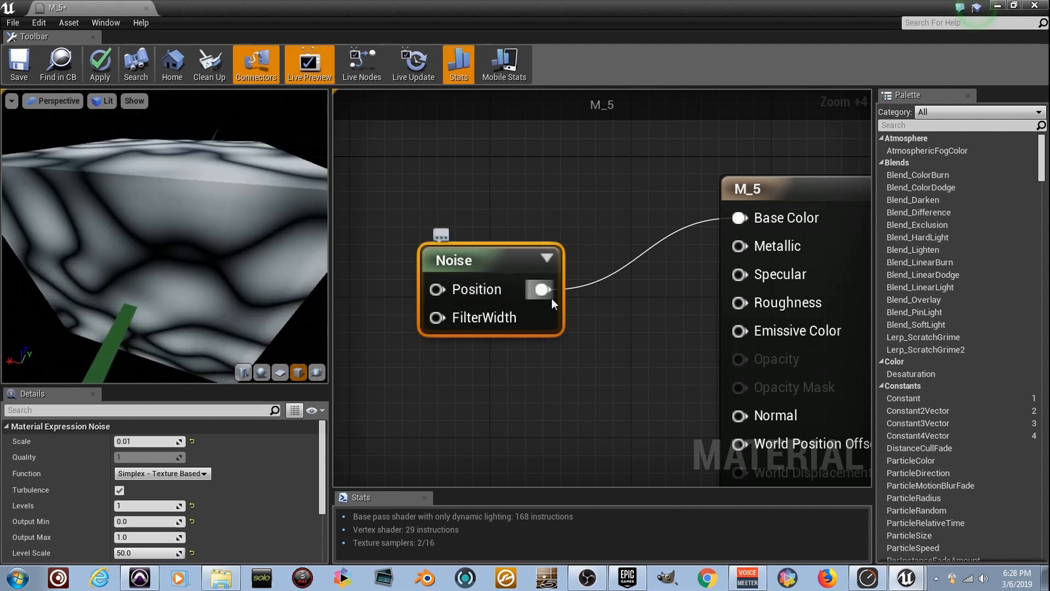
{"action": "left_click_drag", "start_coordinate": [552, 294], "coordinate": [747, 245]}
{"action": "left_click_drag", "start_coordinate": [542, 291], "coordinate": [750, 301]}
{"action": "left_click", "coordinate": [261, 372]}
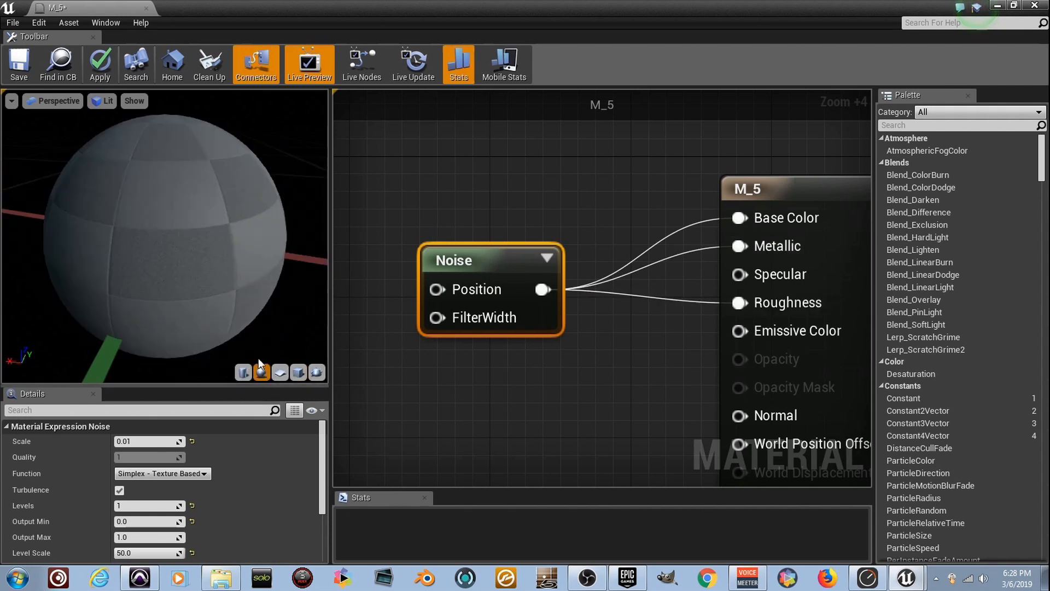
{"action": "left_click_drag", "start_coordinate": [187, 297], "coordinate": [165, 298]}
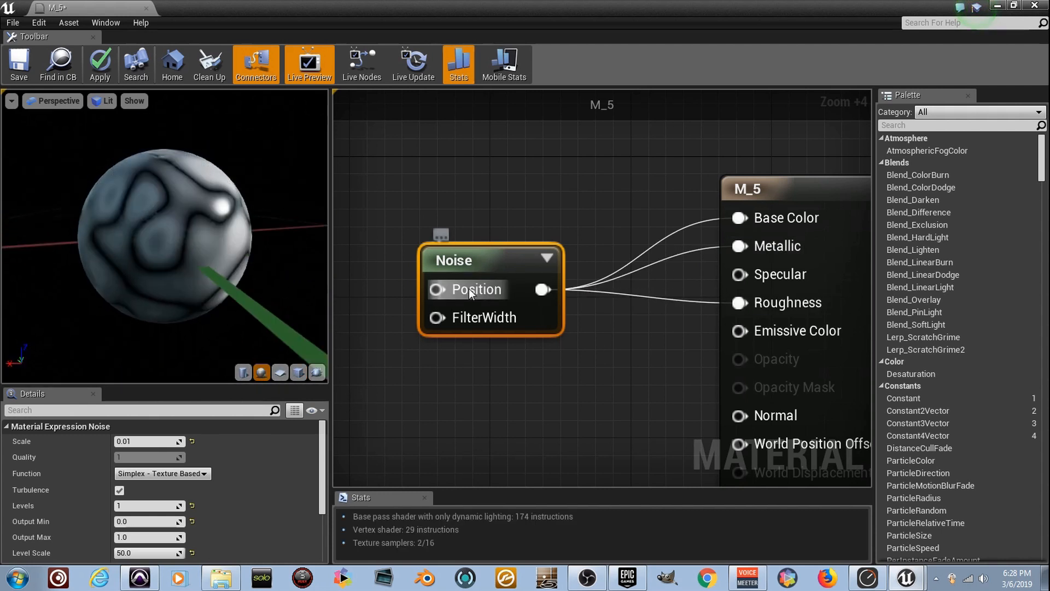
Step: Move the Noise node slightly away from M_5 and disconnect the Metallic and Roughness inputs
{"action": "left_click_drag", "start_coordinate": [481, 265], "coordinate": [446, 247]}
{"action": "left_click", "coordinate": [740, 247], "text": "alt"}
{"action": "left_click", "coordinate": [740, 302], "text": "alt"}
Step: Change M_5's Blend Mode to Translucent and connect the Noise output to Opacity
{"action": "left_click", "coordinate": [820, 352]}
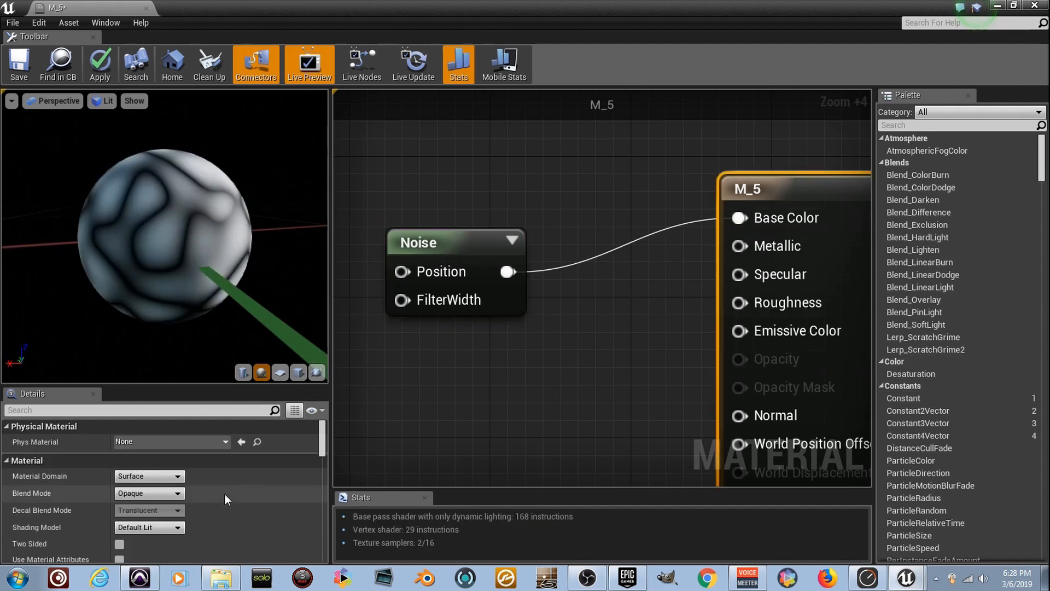
{"action": "left_click", "coordinate": [177, 493]}
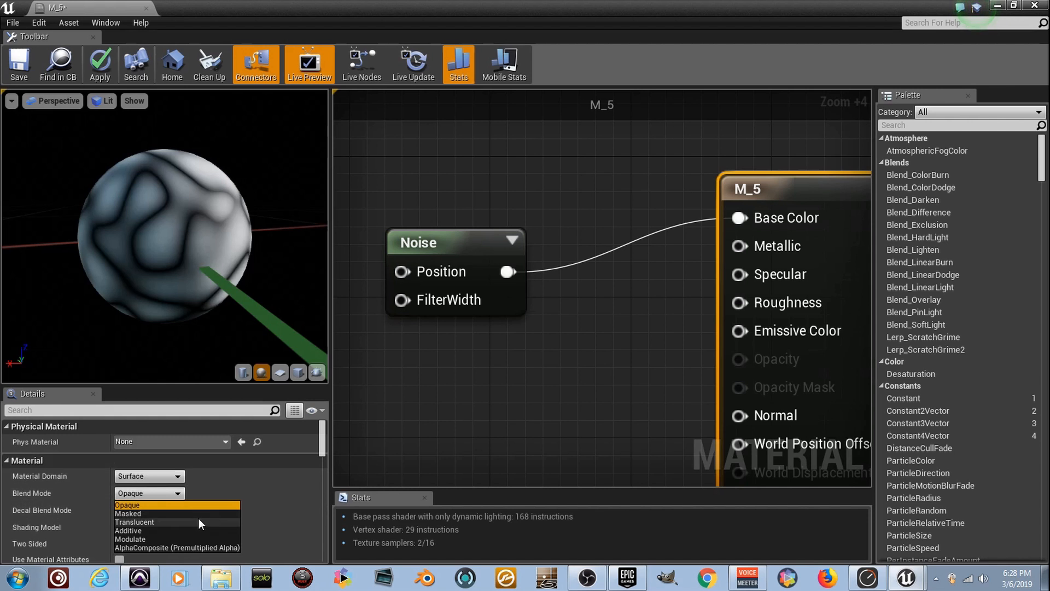
{"action": "left_click", "coordinate": [198, 520]}
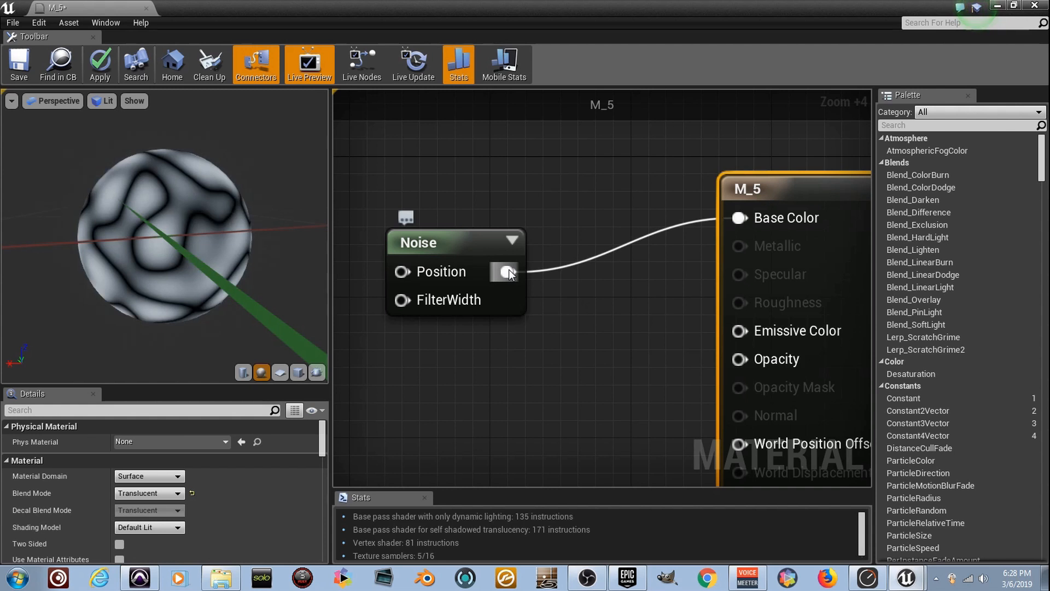
{"action": "left_click_drag", "start_coordinate": [509, 272], "coordinate": [740, 359]}
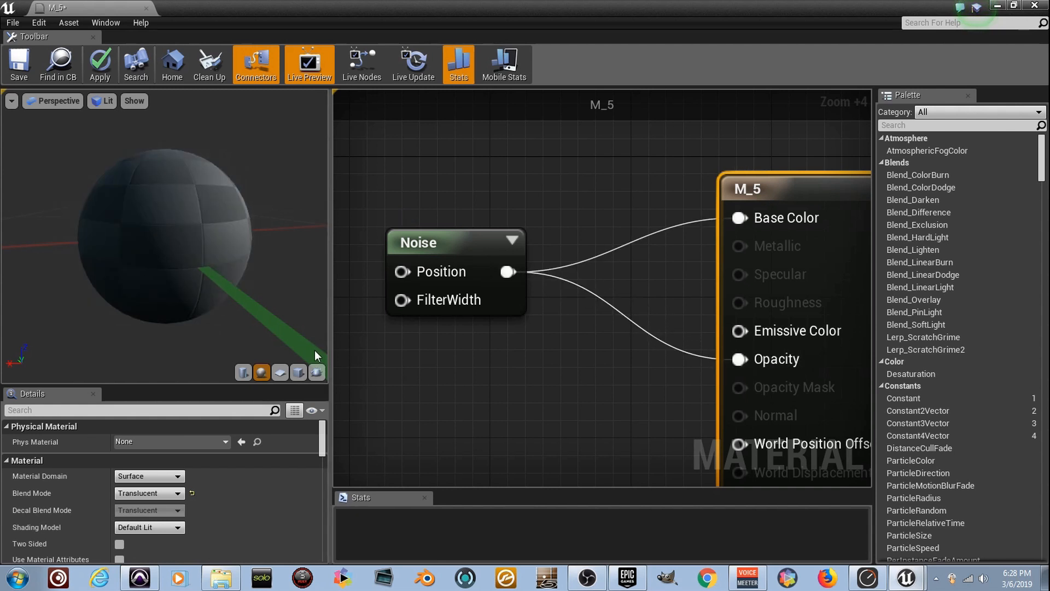
{"action": "left_click_drag", "start_coordinate": [224, 304], "coordinate": [350, 304]}
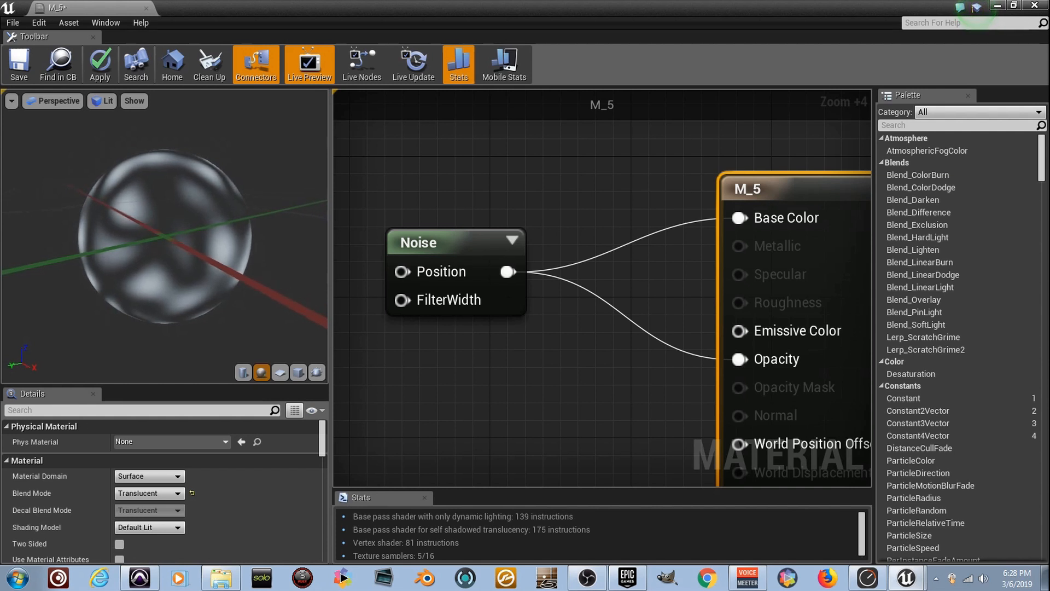